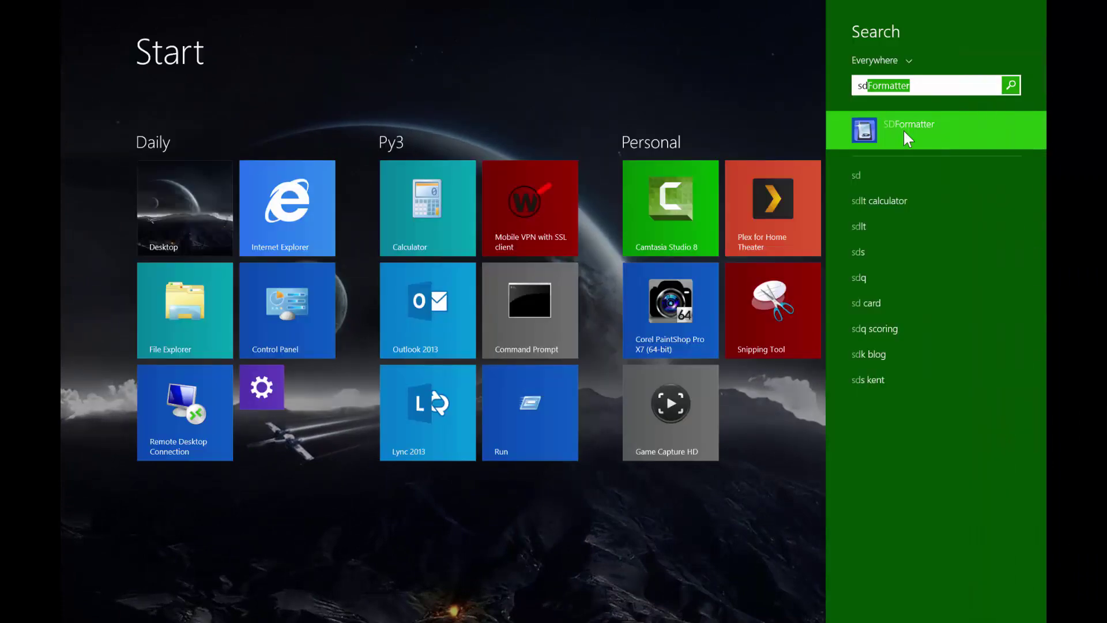
# - Format the memory card with SDFormatter, accept the confirmations and exit the formatter
pyautogui.click(903, 131)
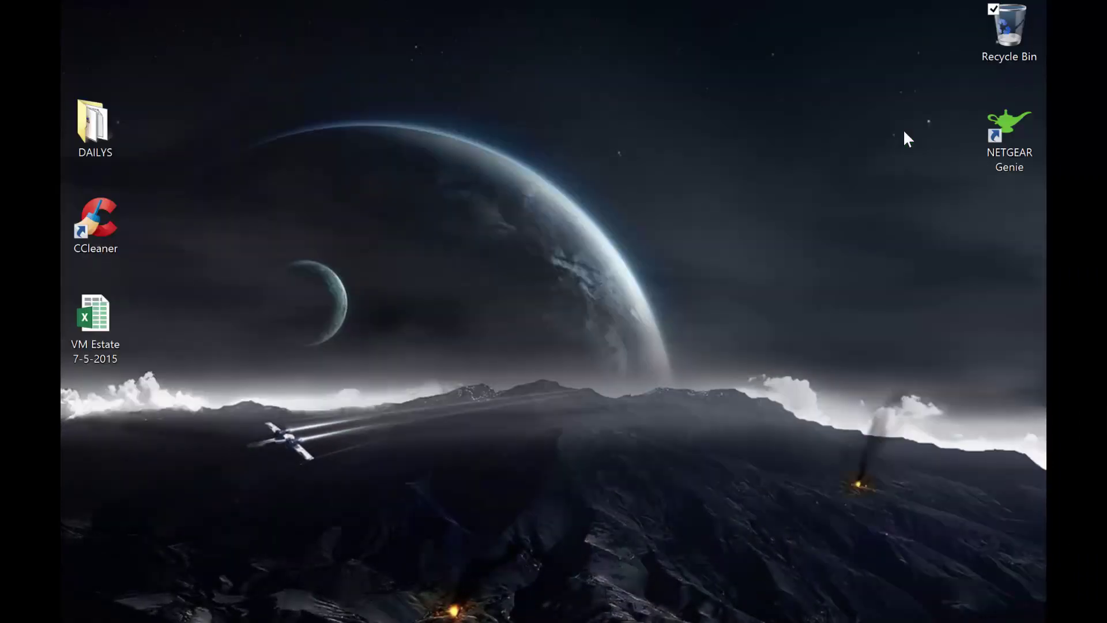
pyautogui.click(600, 433)
pyautogui.click(594, 364)
pyautogui.click(594, 364)
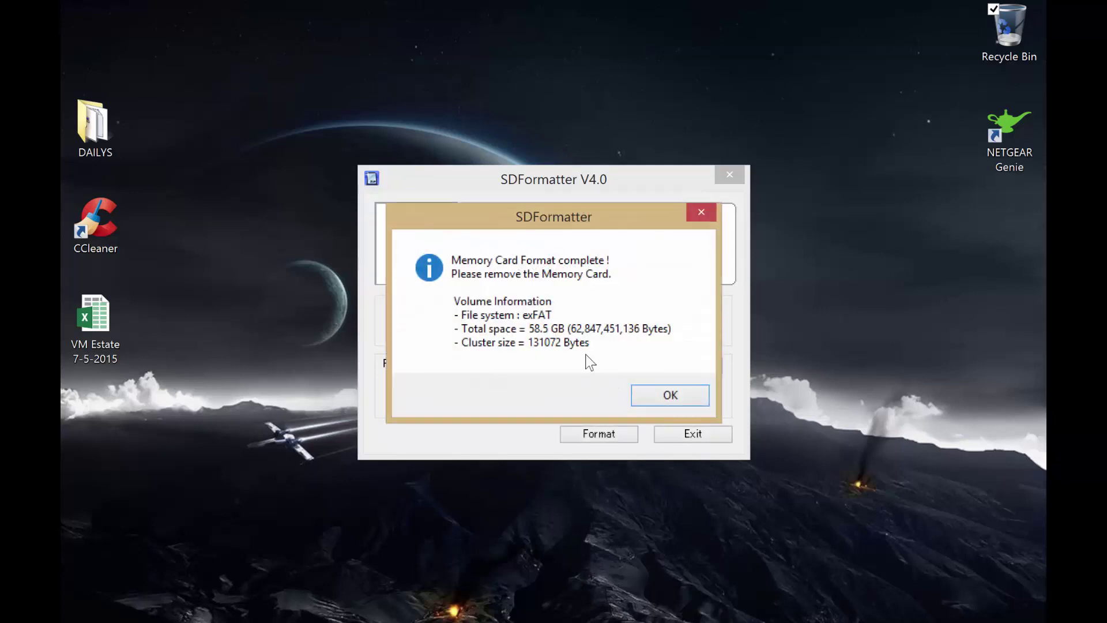
pyautogui.click(669, 396)
pyautogui.click(693, 435)
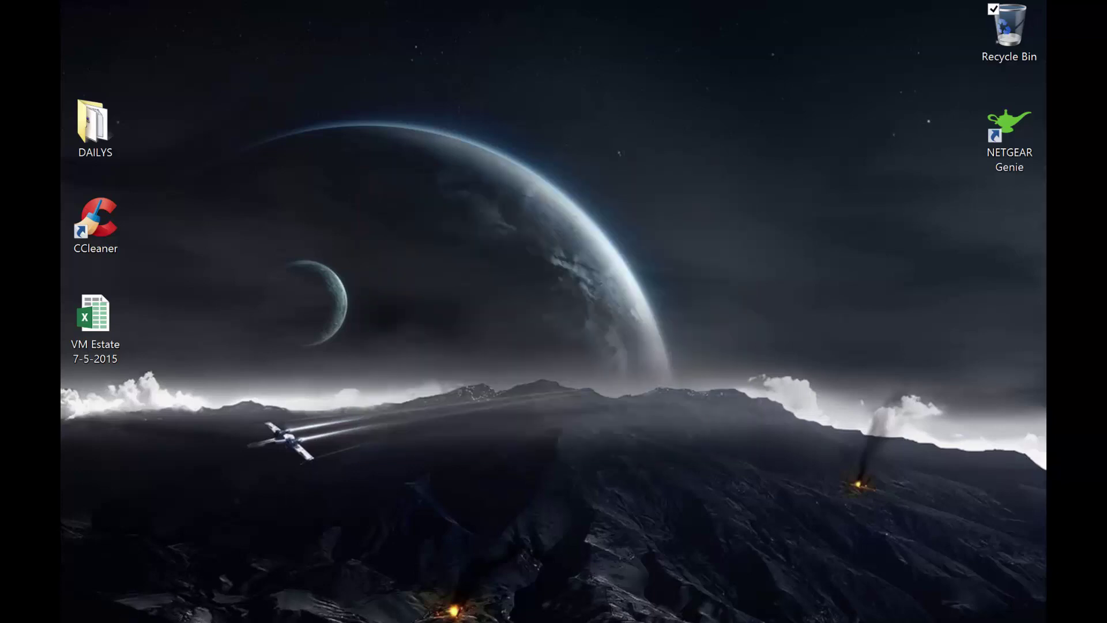
# - Switch to Google Chrome and search the web for "windows 10 internet of things raspberry pi"
pyautogui.press('super')
pyautogui.write('chrome')
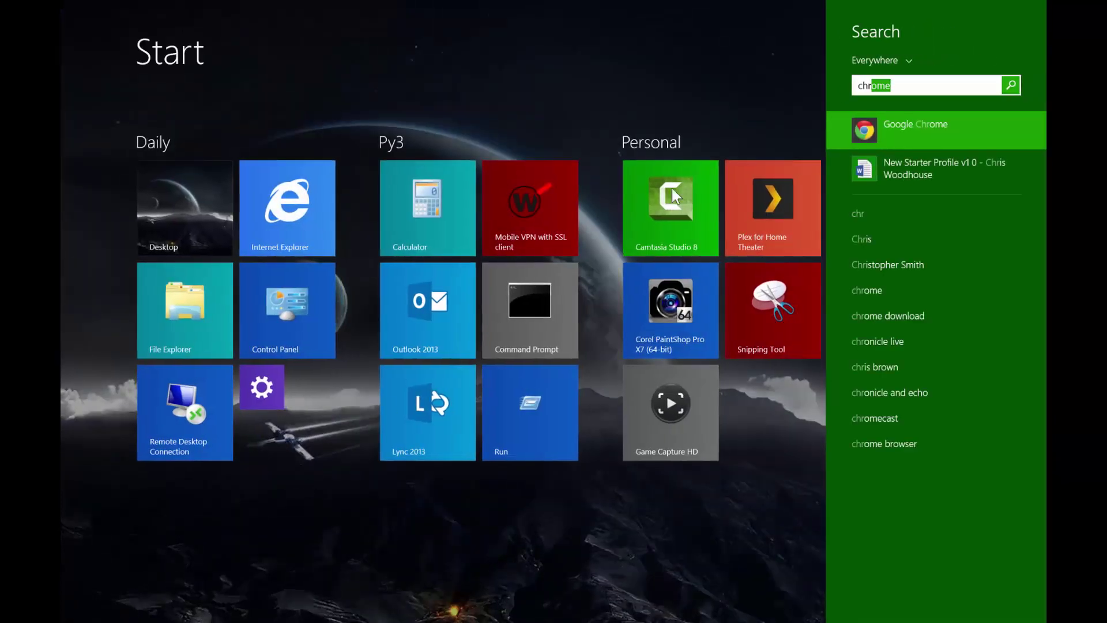
pyautogui.click(910, 122)
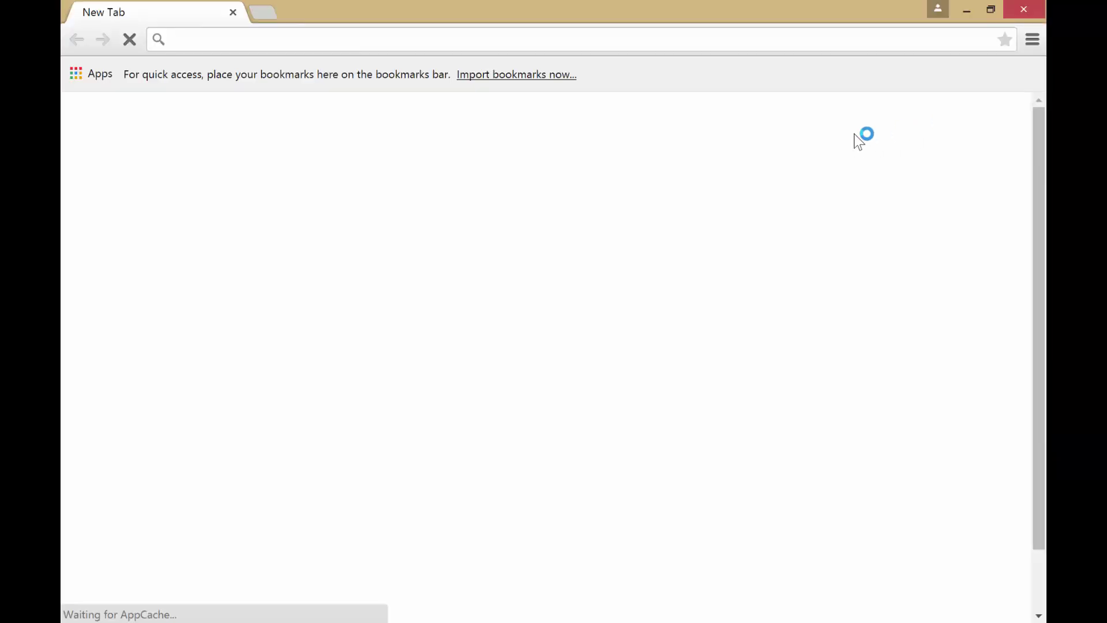
pyautogui.click(483, 359)
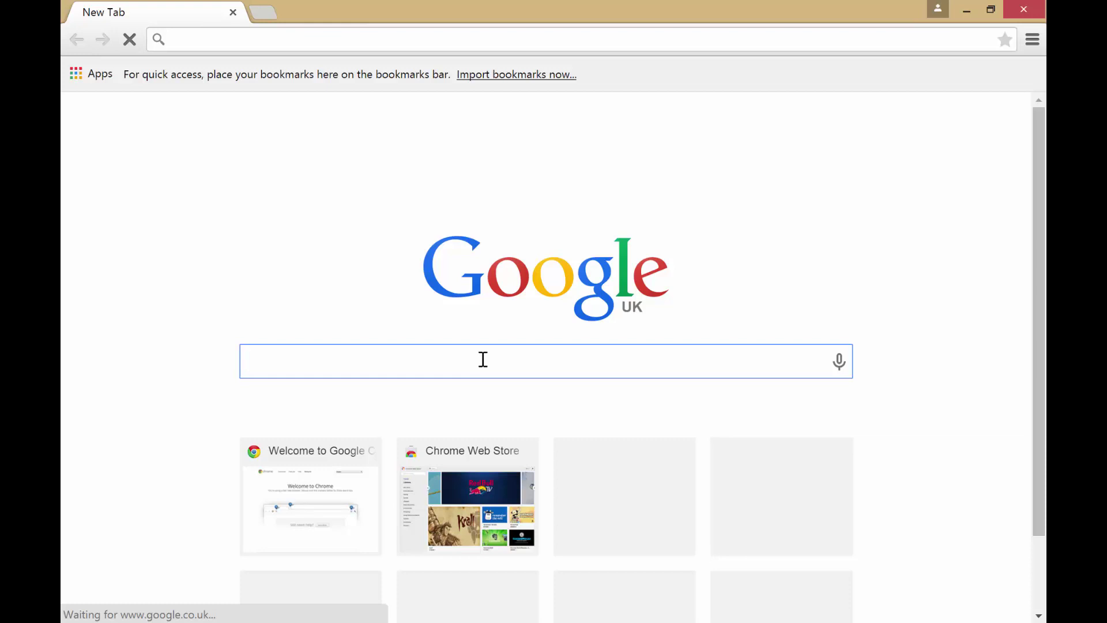
pyautogui.write('windows')
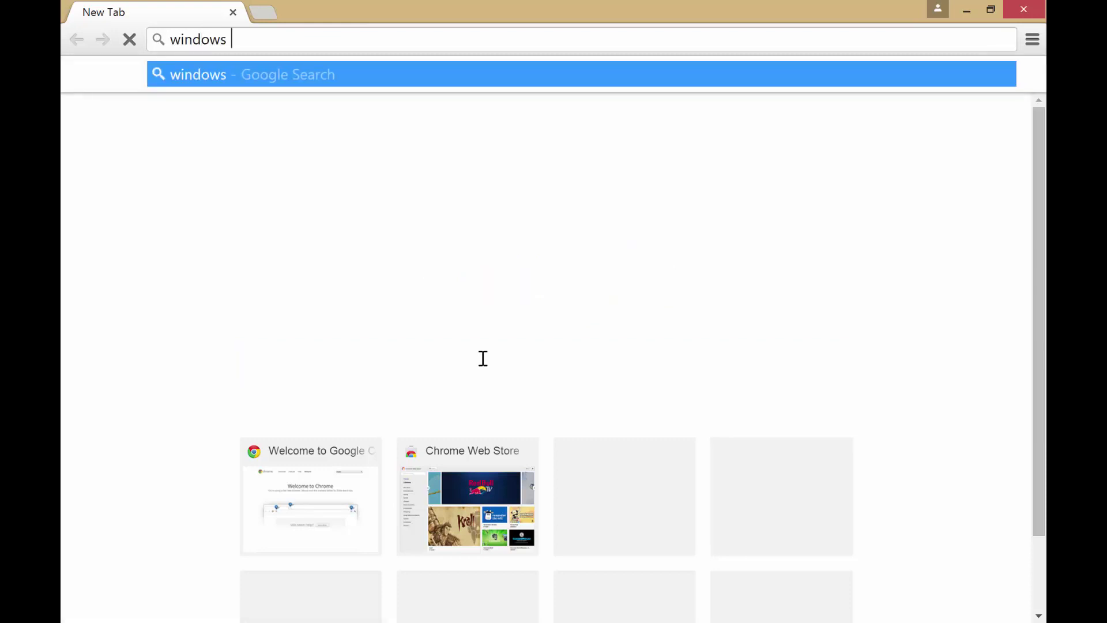
pyautogui.write(' 10 internet of things raspberr')
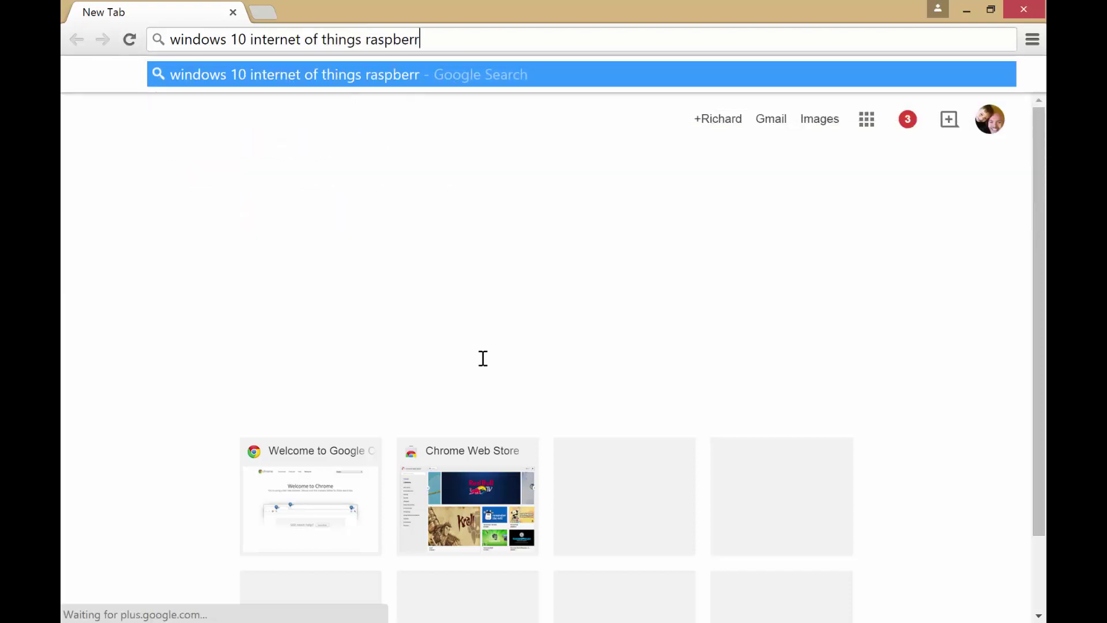
pyautogui.write('y pi')
pyautogui.press('Return')
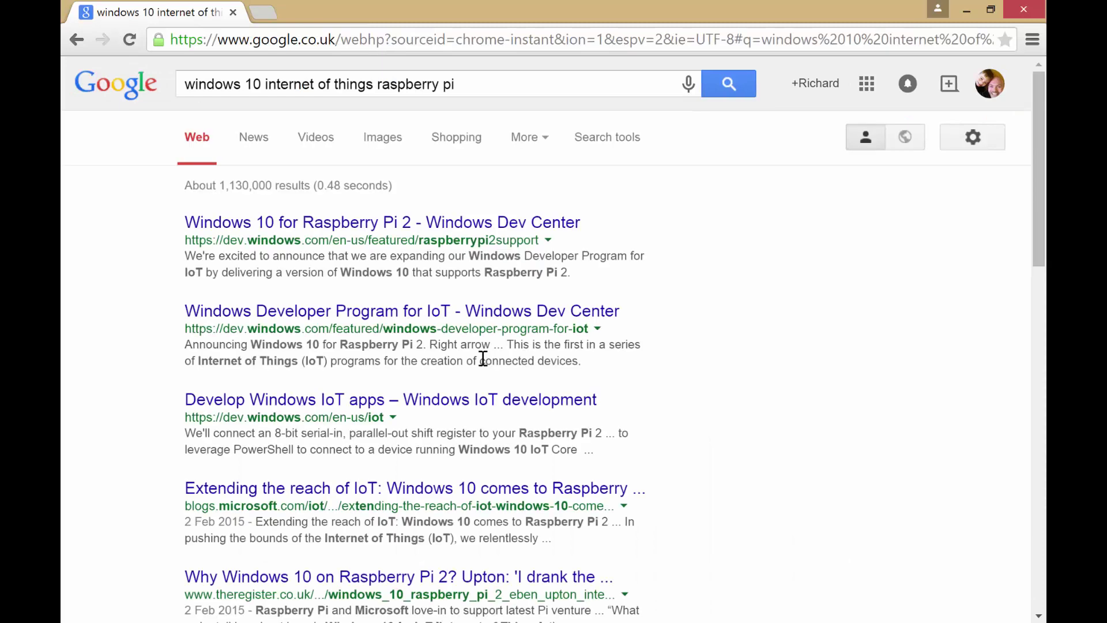
# - Open the Windows Dev Center IoT page from the results and start the Get Started guide for the Raspberry Pi 2
pyautogui.click(374, 316)
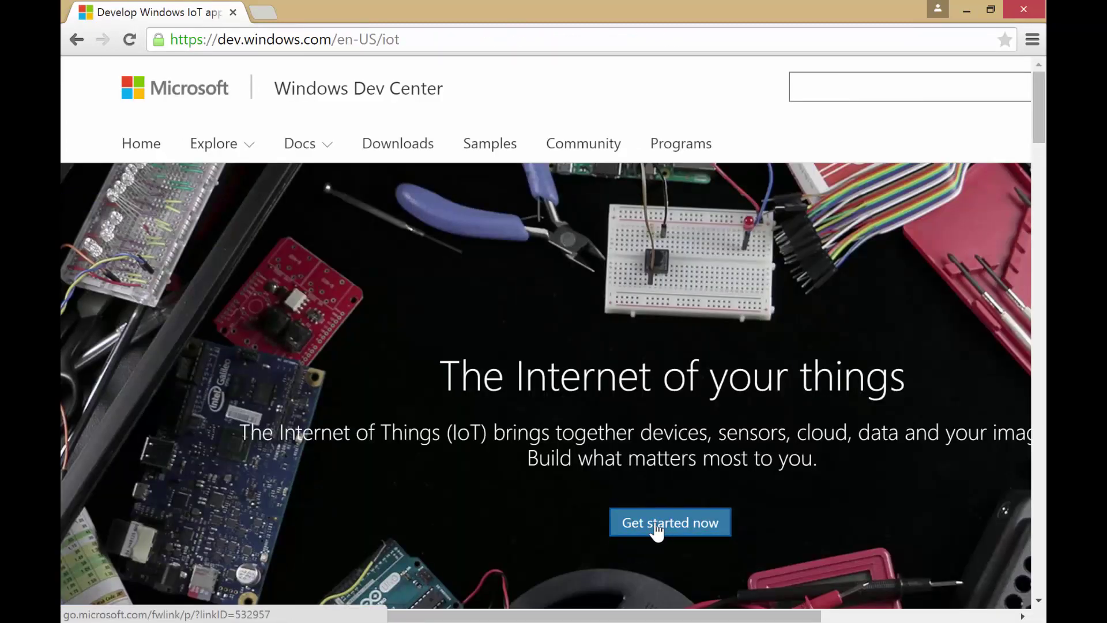
pyautogui.click(657, 526)
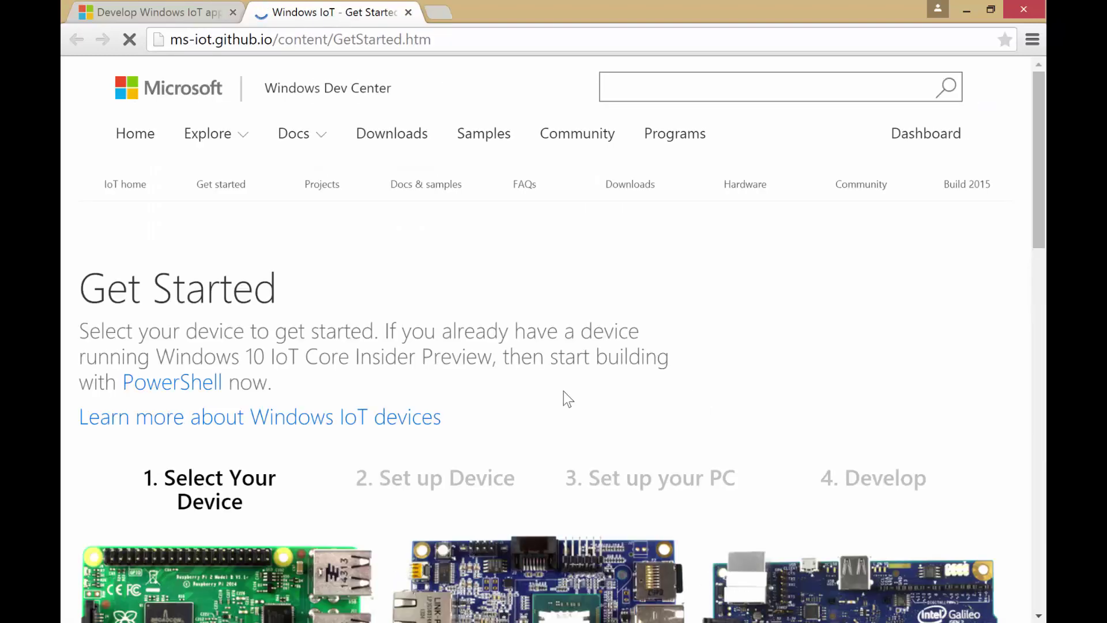
pyautogui.scroll(-5, 562, 392)
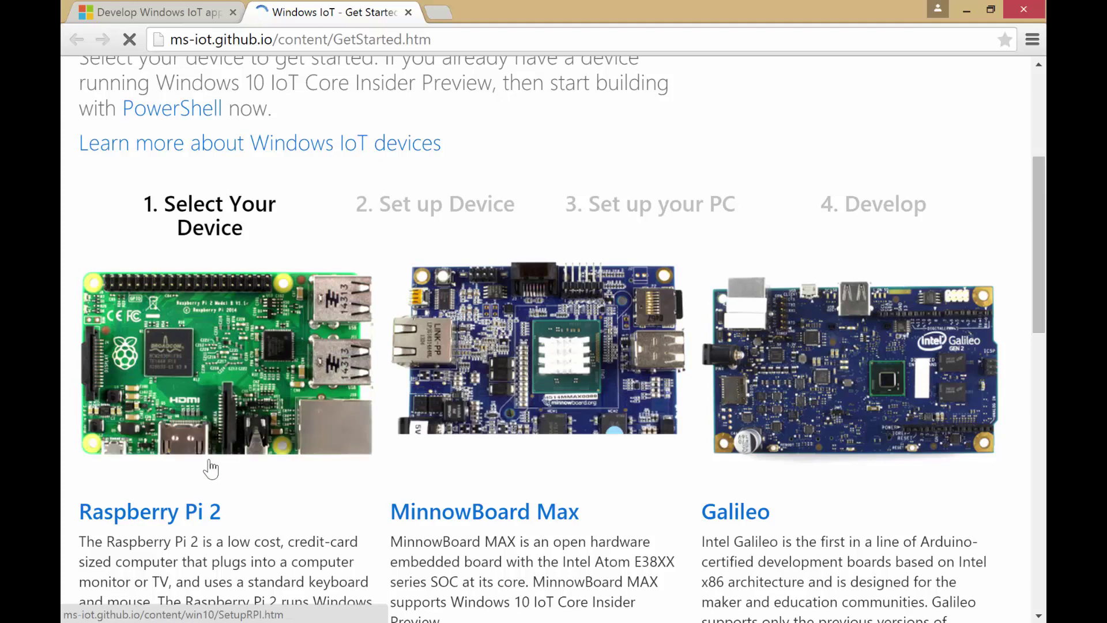
pyautogui.scroll(-2, 209, 469)
pyautogui.scroll(-2, 211, 450)
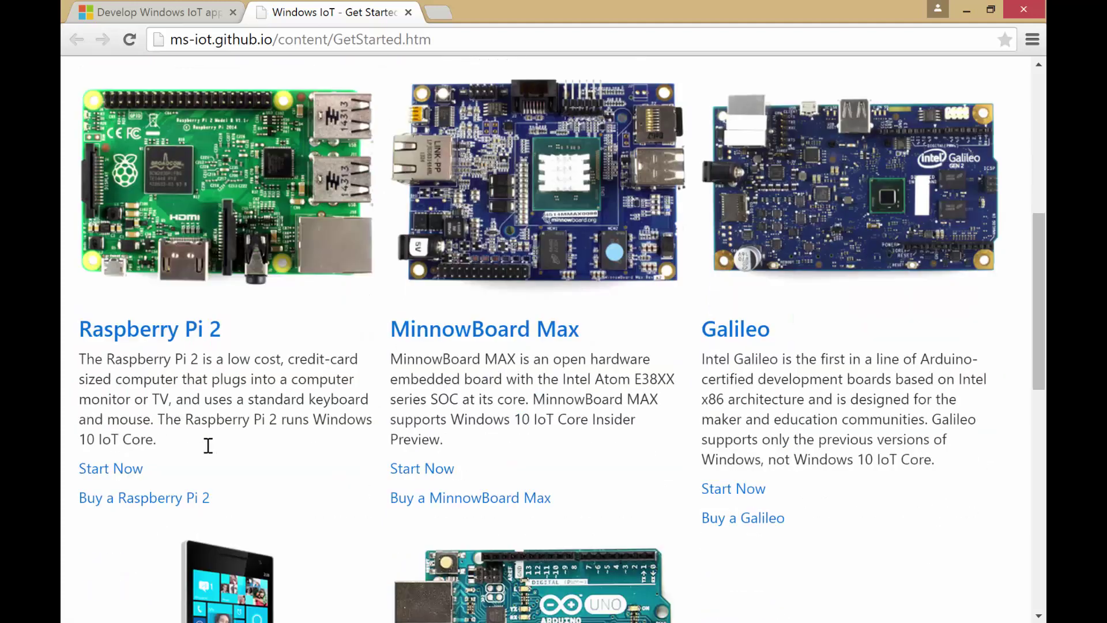
pyautogui.click(123, 469)
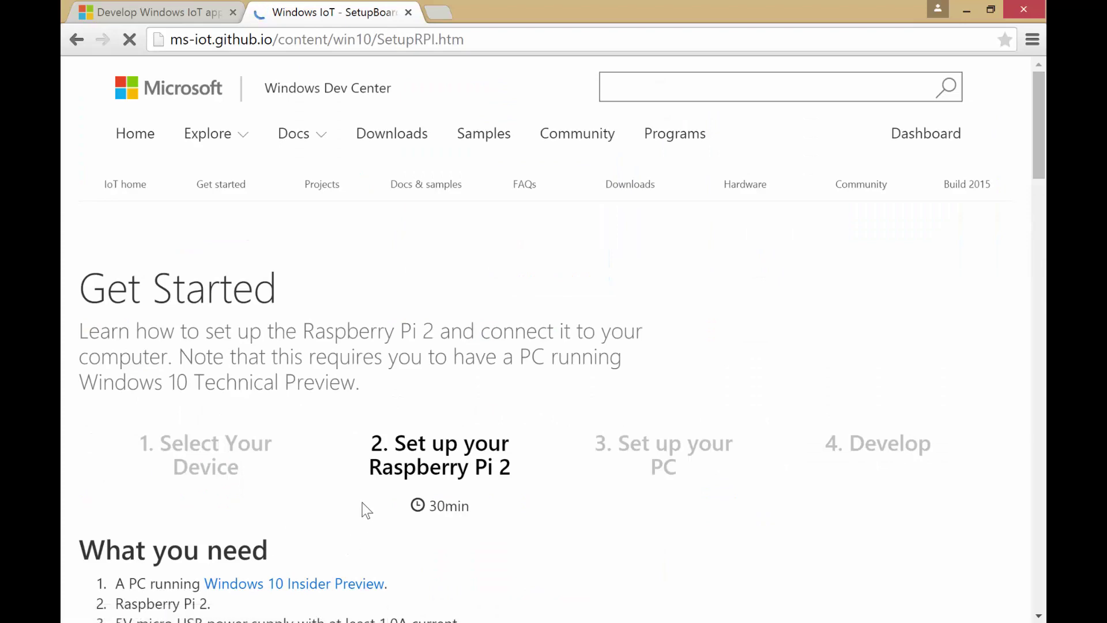
# - Highlight the micro SD card requirement and open the download for the Windows 10 IoT Core Insider Preview Image for Raspberry Pi 2
pyautogui.scroll(-5, 362, 503)
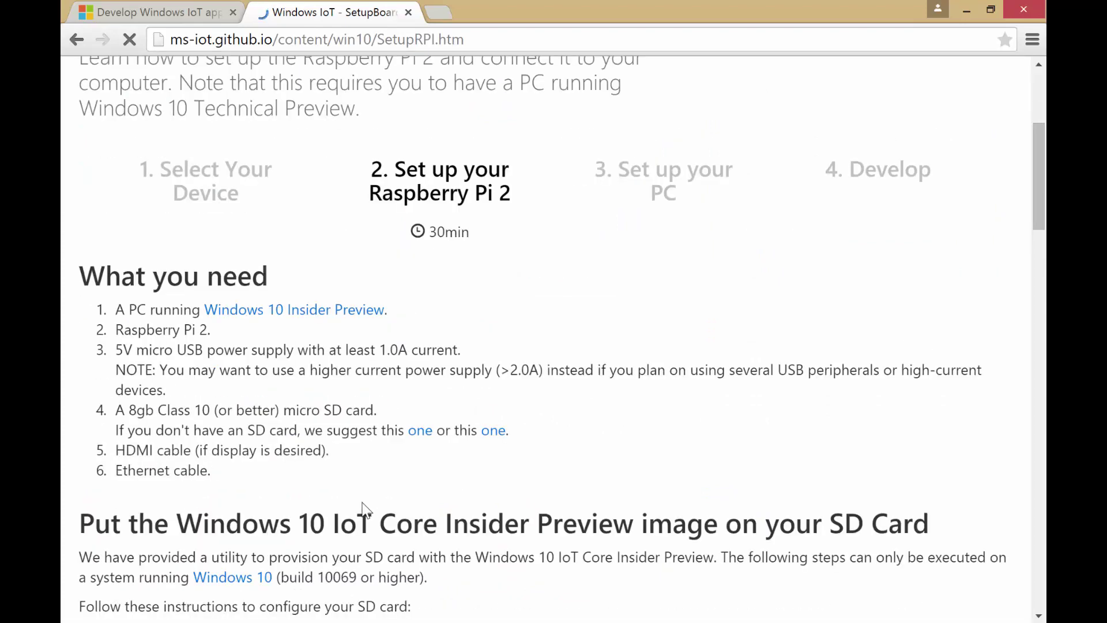
pyautogui.moveTo(118, 408); pyautogui.dragTo(452, 407)
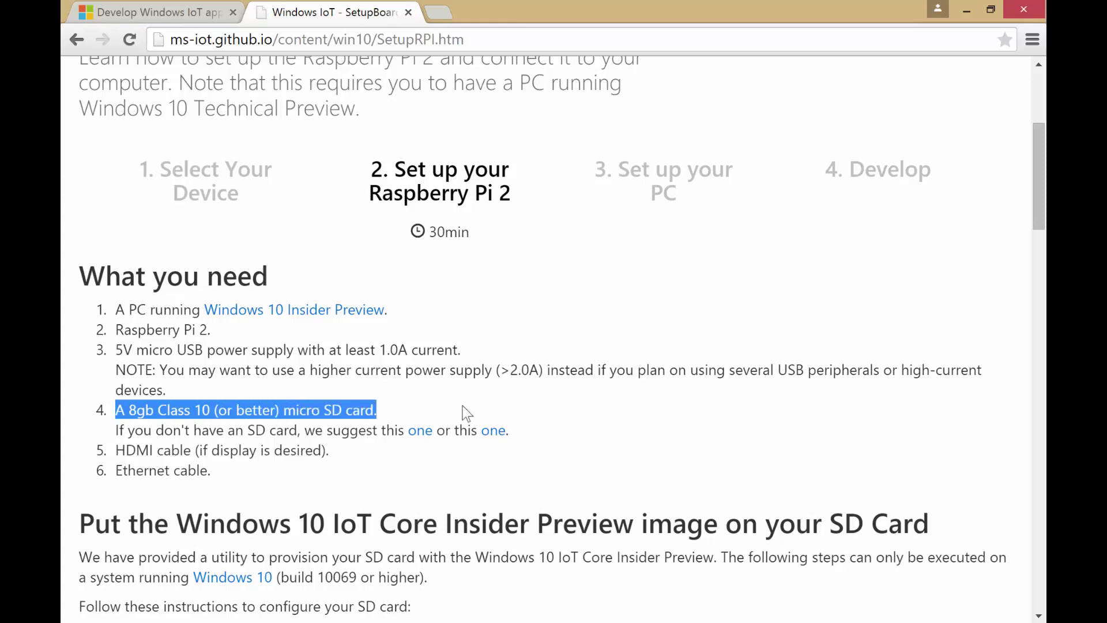
pyautogui.scroll(-3, 466, 413)
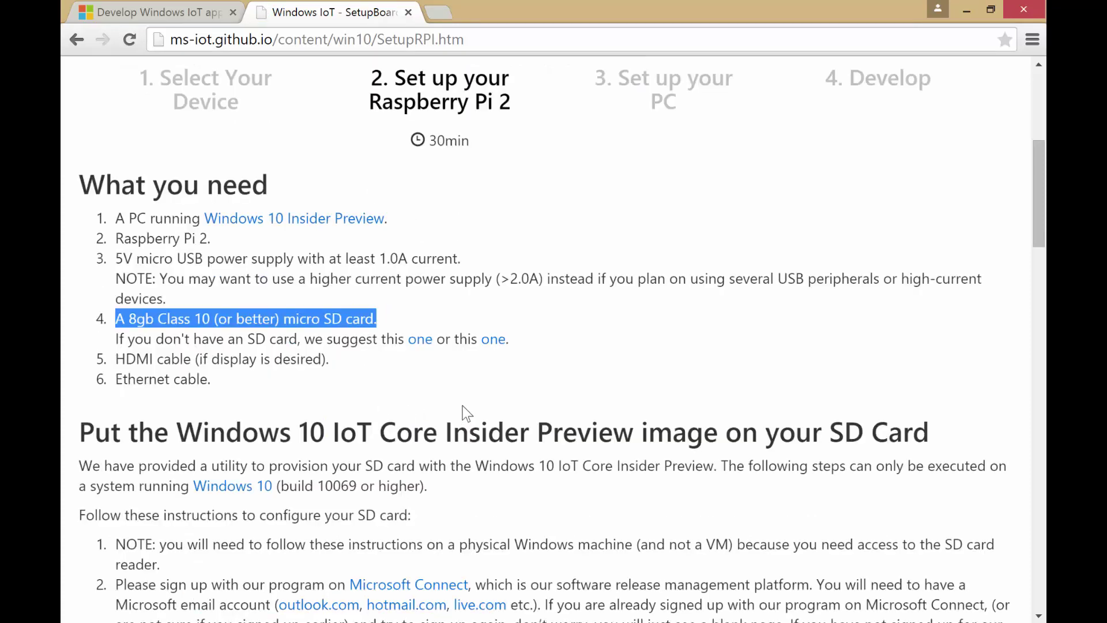
pyautogui.scroll(-3, 462, 405)
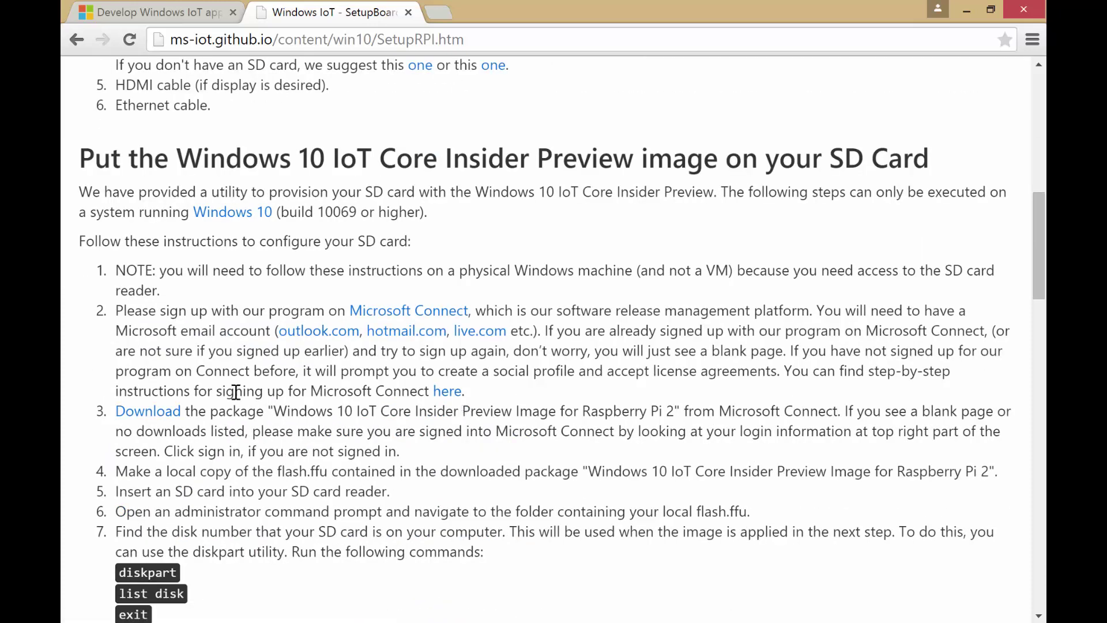
pyautogui.click(153, 413)
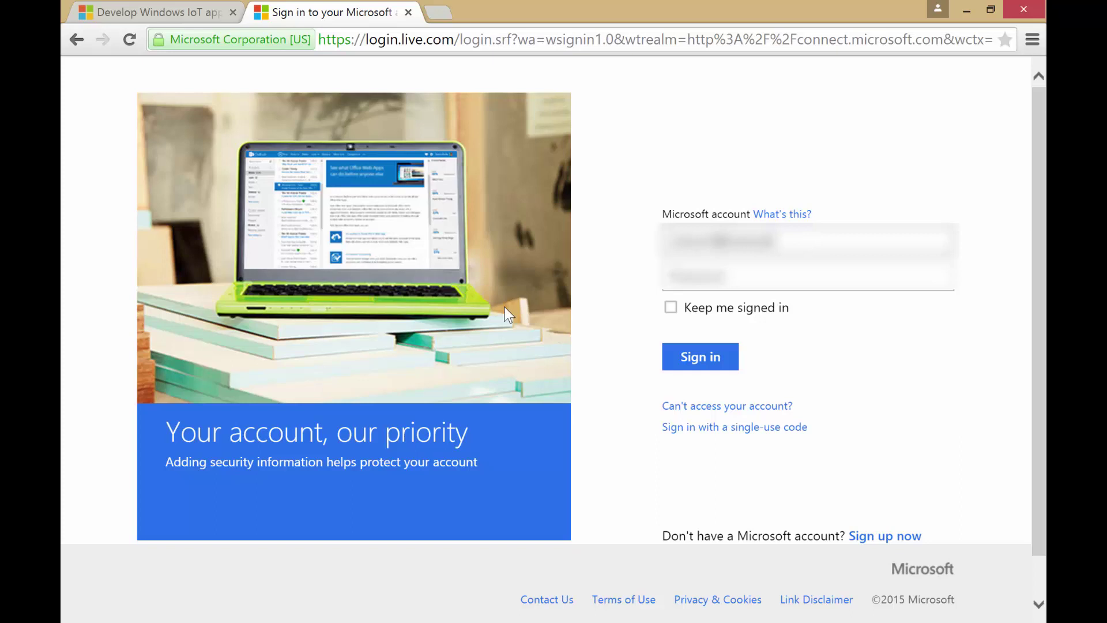
# - Sign in by entering the Microsoft account e-mail and account password, and let the browser save the password
pyautogui.press('Tab')
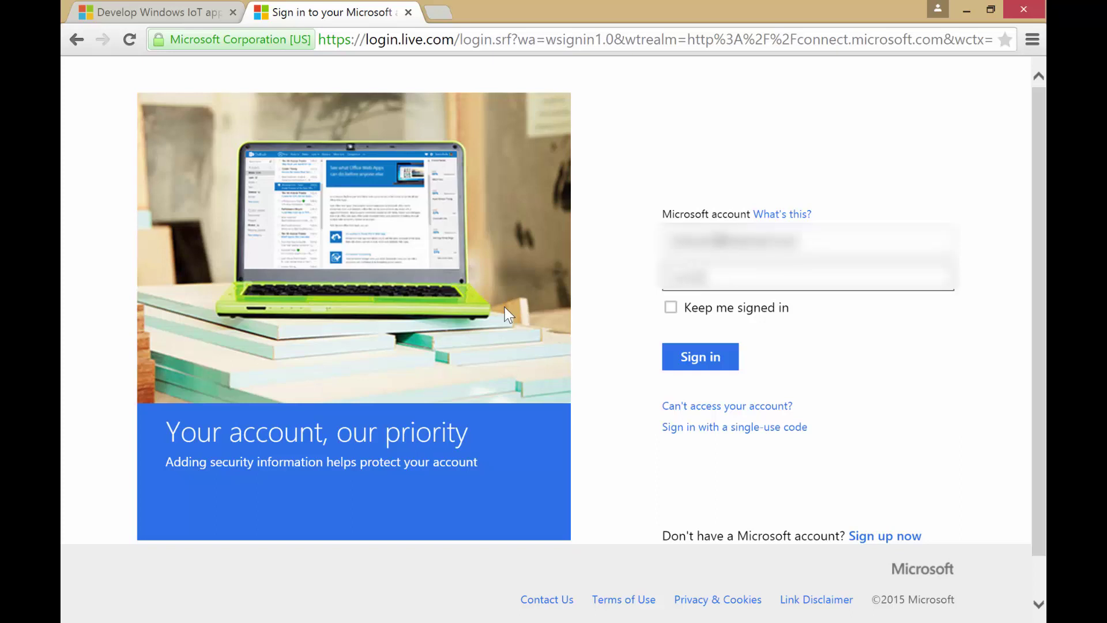
pyautogui.press('Return')
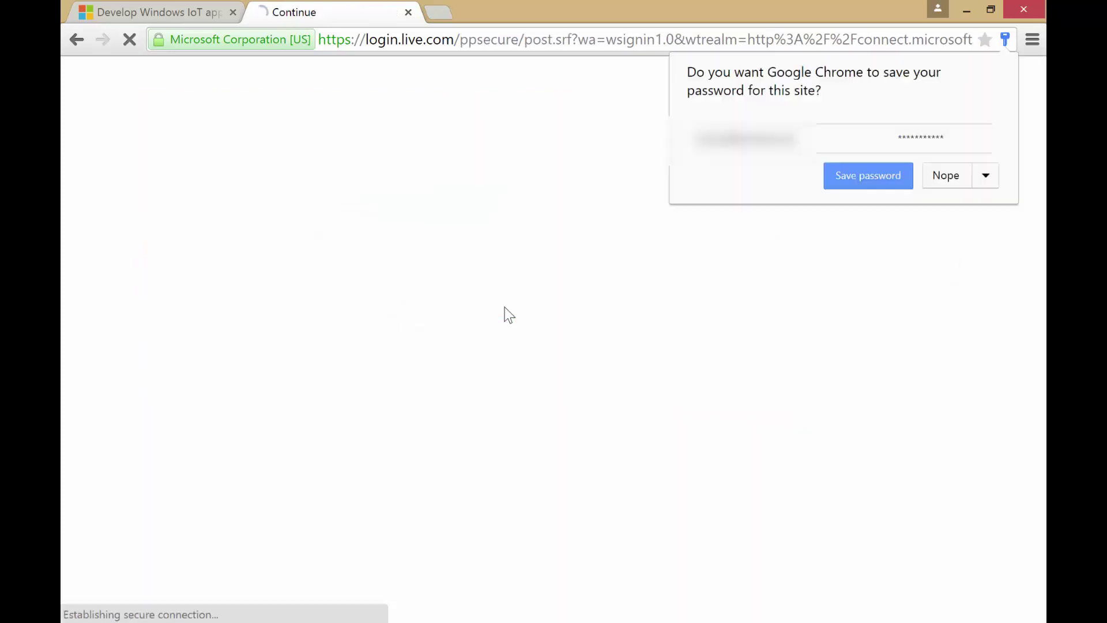
pyautogui.click(877, 176)
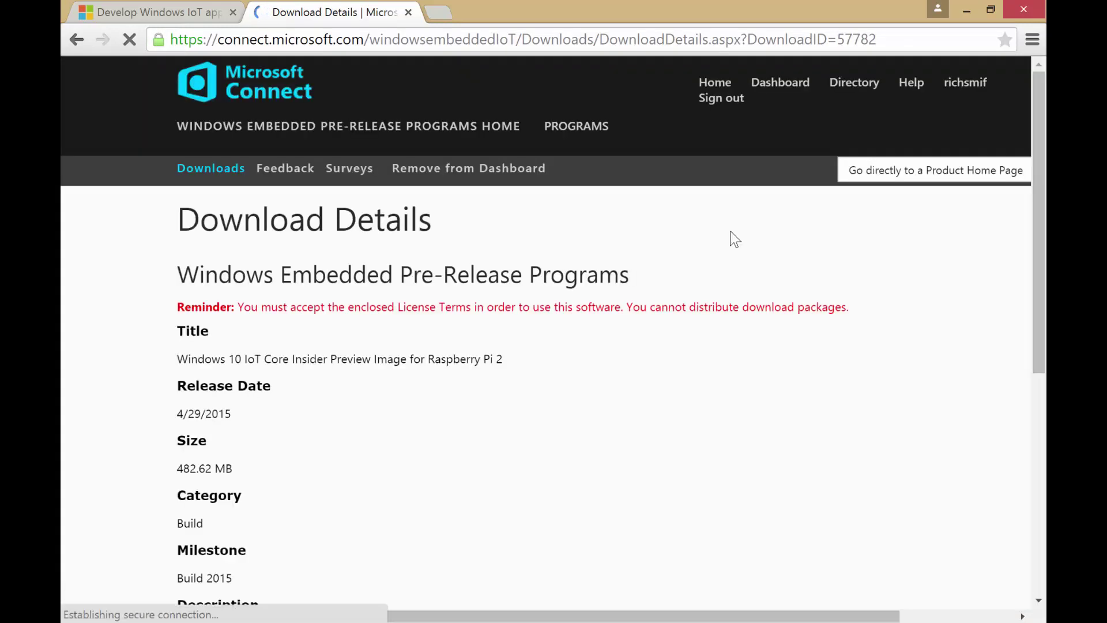
# - Set the download location to Europe and download the single file Windows_IoT_Core_RPI2_BUILD.zip
pyautogui.moveTo(236, 474); pyautogui.dragTo(180, 468)
pyautogui.click(326, 465)
pyautogui.scroll(-3, 326, 465)
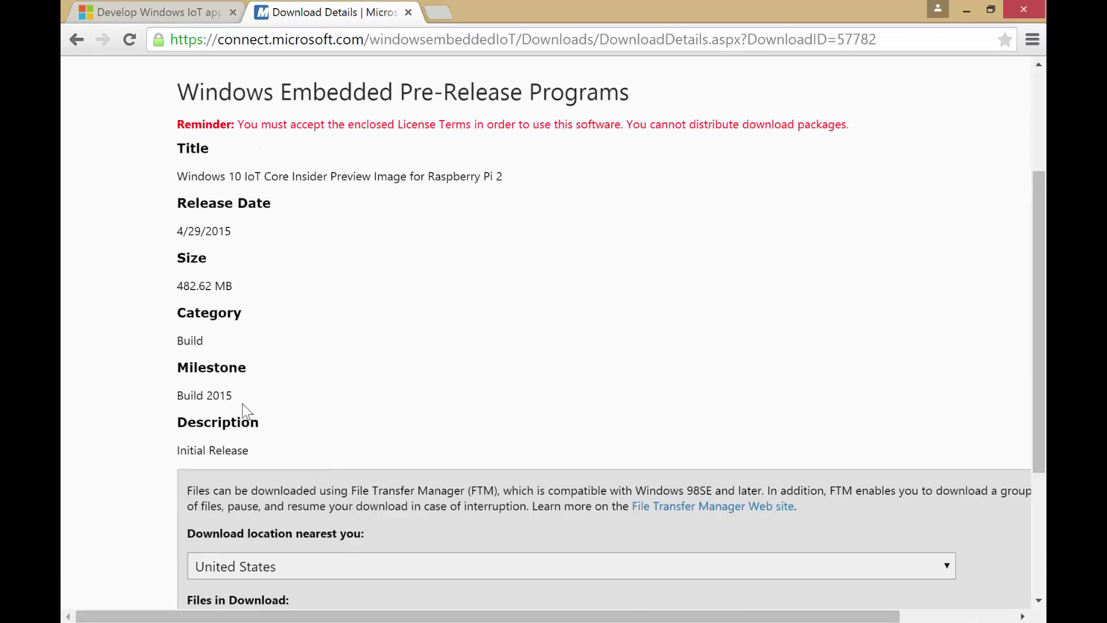
pyautogui.scroll(-2, 295, 450)
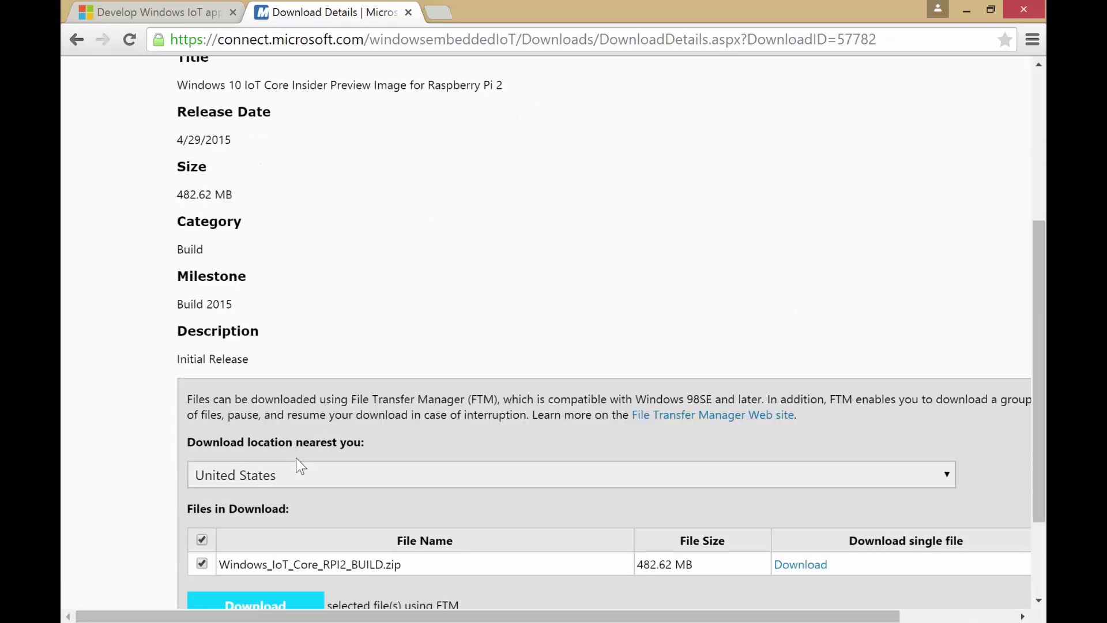
pyautogui.click(332, 468)
pyautogui.click(273, 531)
pyautogui.scroll(-2, 369, 481)
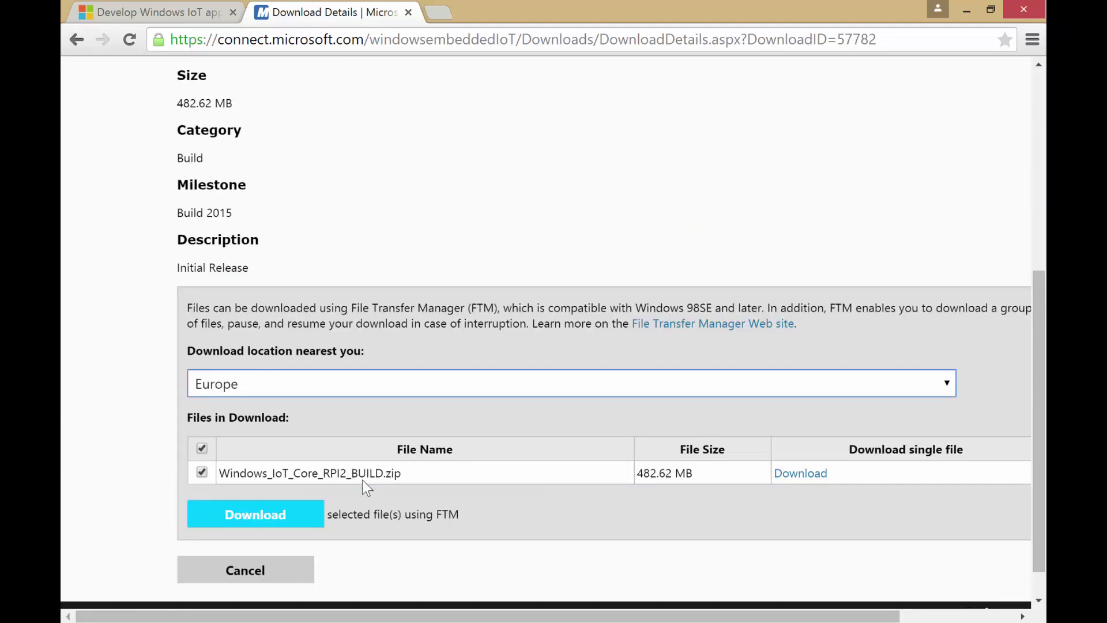
pyautogui.click(790, 510)
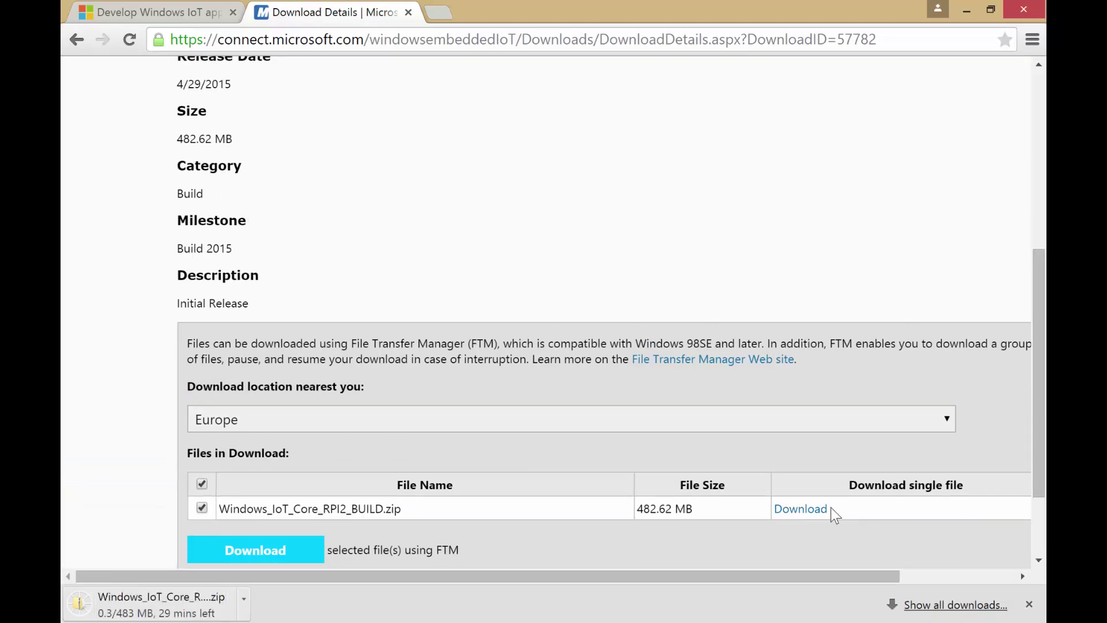
# - Show the downloaded Windows_IoT_Core_RPI2_BUILD.zip in its folder, check the archive's contents and return to the Downloads folder
pyautogui.click(955, 604)
pyautogui.click(511, 10)
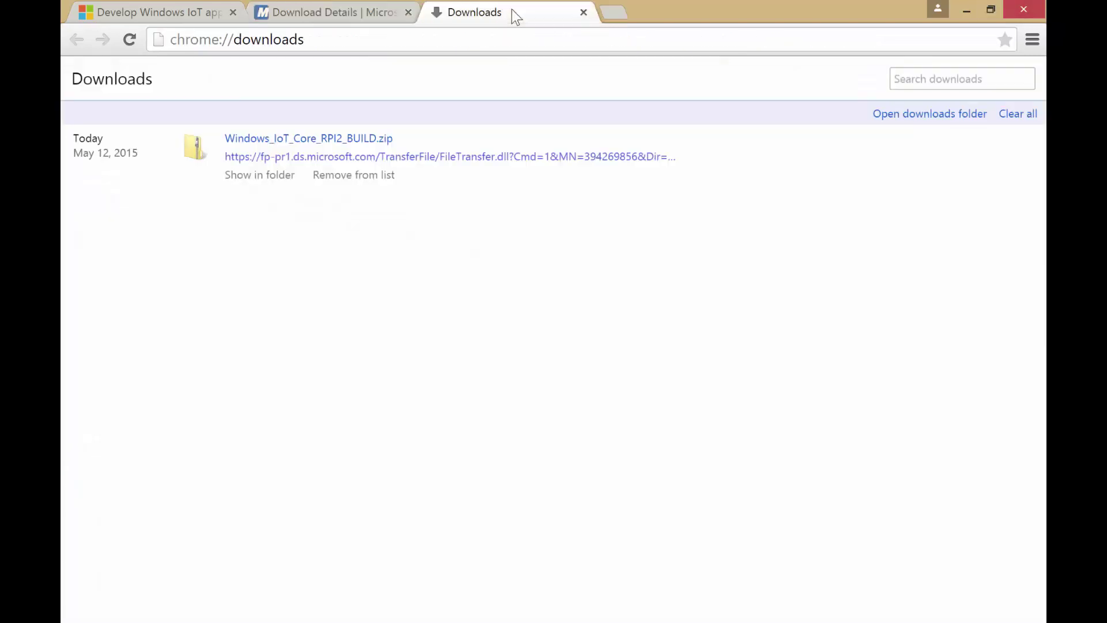
pyautogui.click(269, 179)
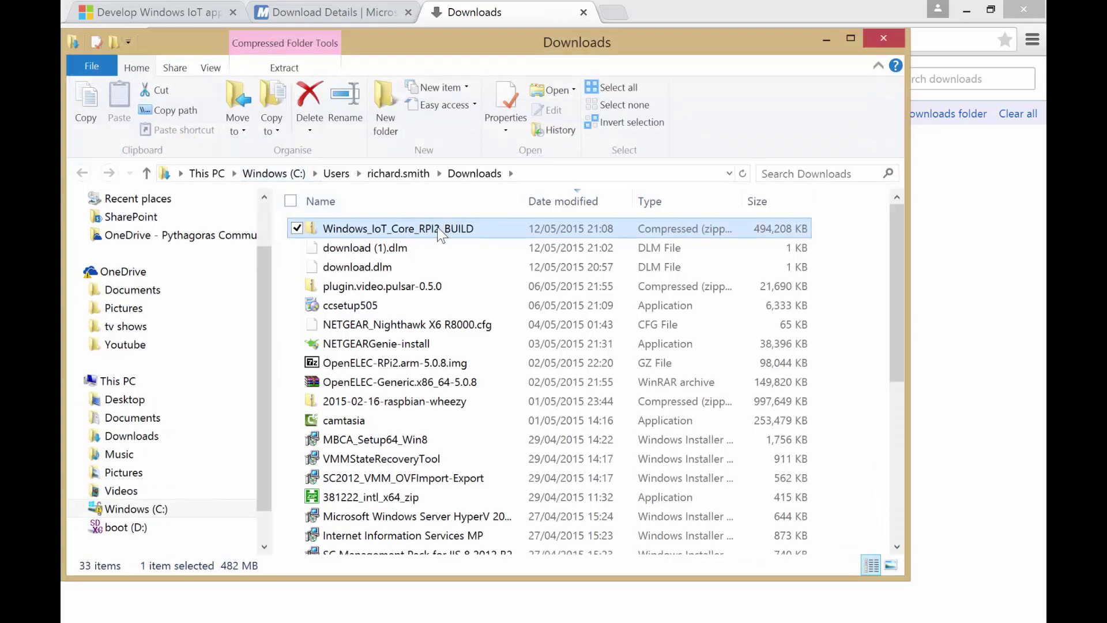
pyautogui.doubleClick(437, 227)
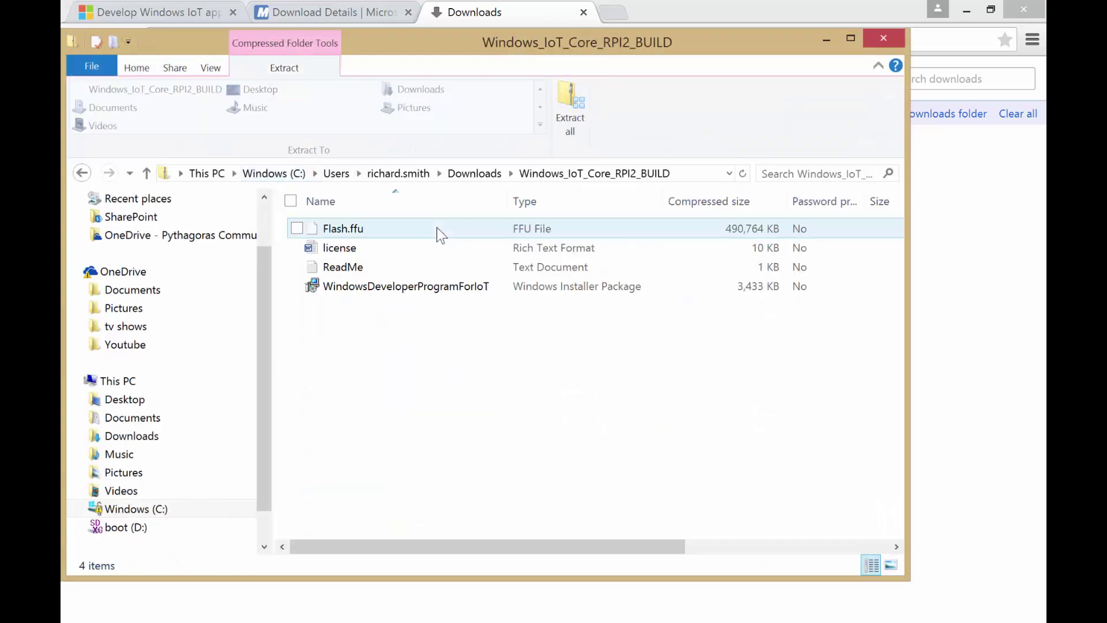
pyautogui.click(475, 173)
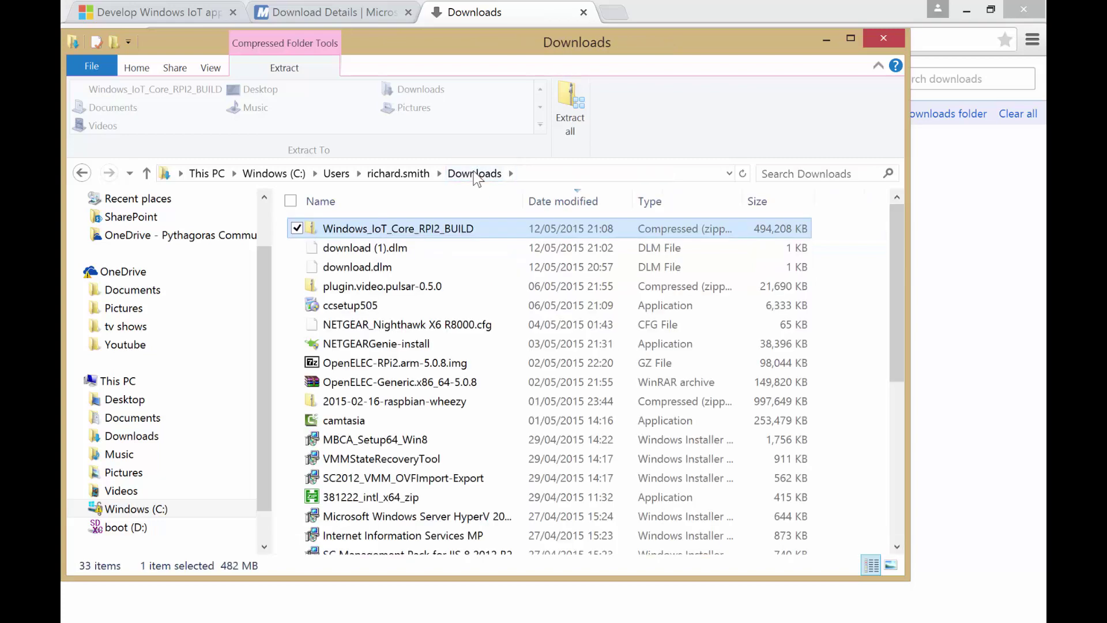
# - Move the Windows_IoT_Core_RPI2_BUILD archive from Downloads to the desktop and place it near the desktop's centre
pyautogui.rightClick(419, 229)
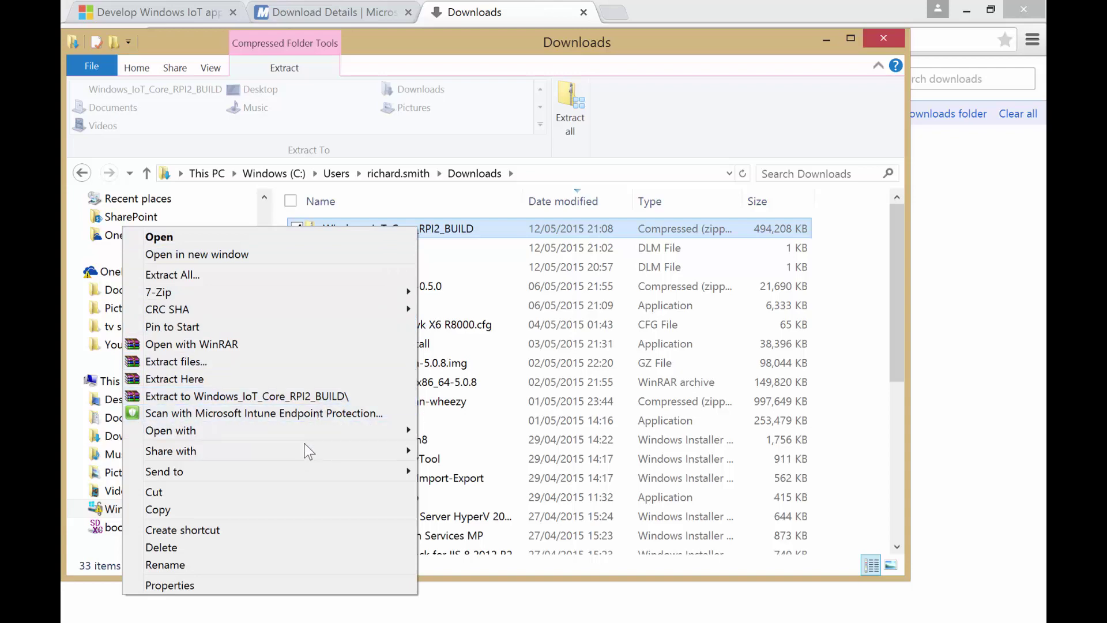
pyautogui.click(279, 495)
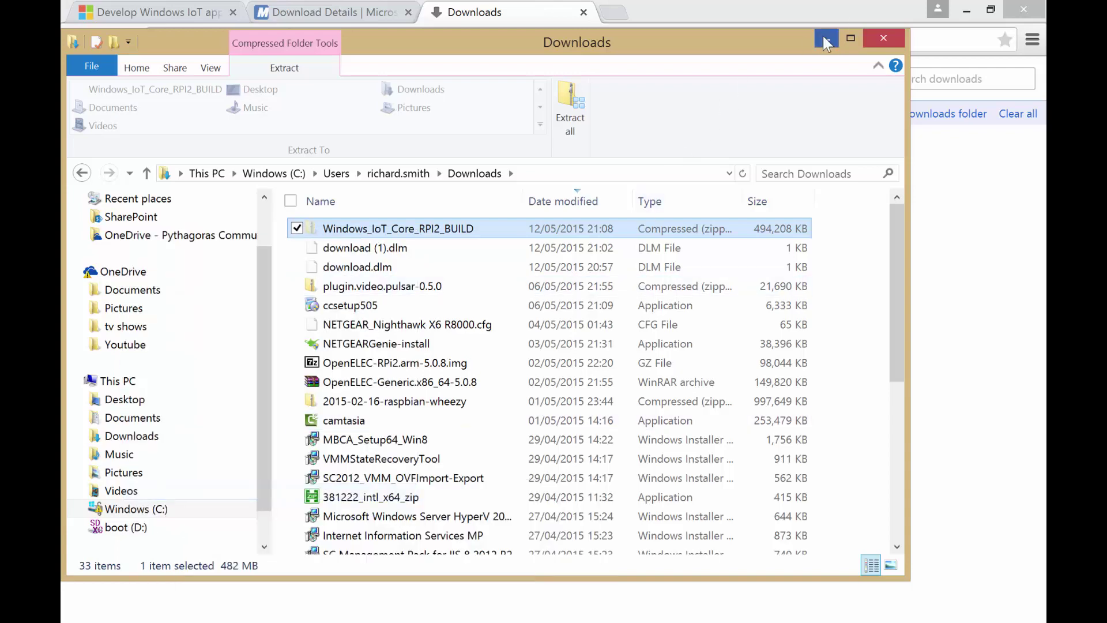
pyautogui.click(826, 36)
pyautogui.click(967, 10)
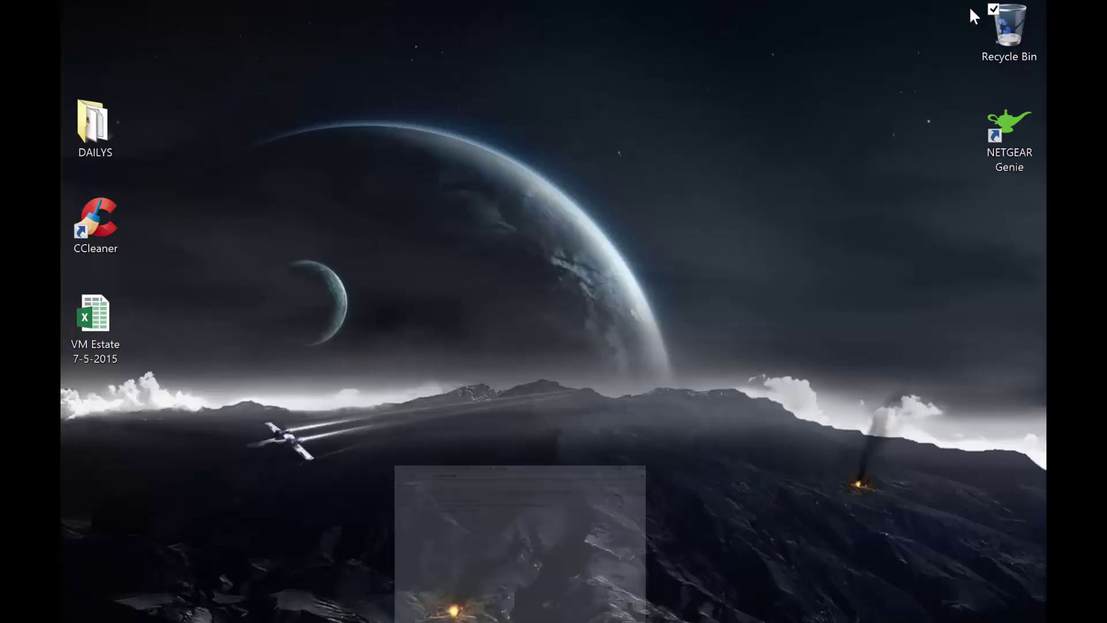
pyautogui.rightClick(570, 139)
pyautogui.click(517, 203)
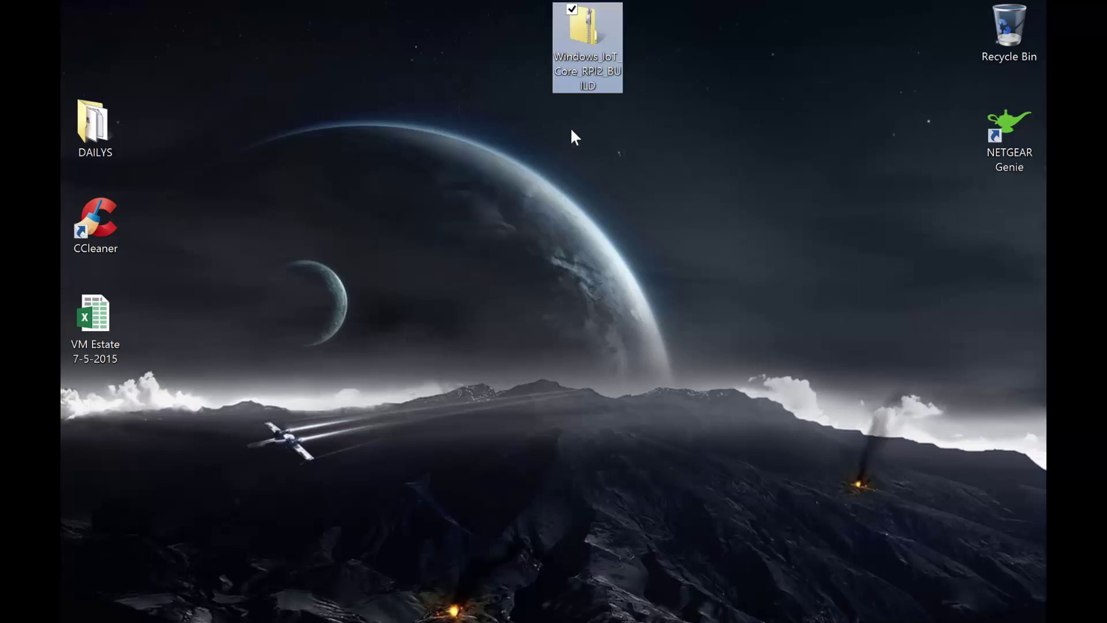
pyautogui.moveTo(573, 74); pyautogui.dragTo(504, 266)
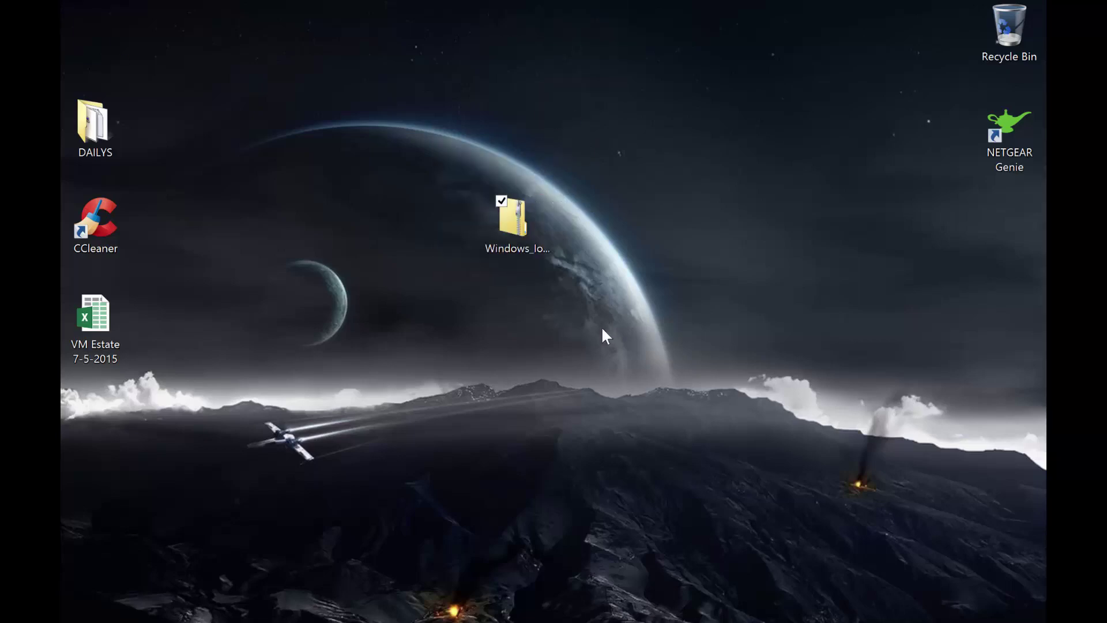
# - Open the Windows_IoT_Core_RPI2_BUILD archive from the desktop and show the Windows (C:) drive in a second file window
pyautogui.doubleClick(518, 229)
pyautogui.moveTo(544, 9); pyautogui.dragTo(618, 188)
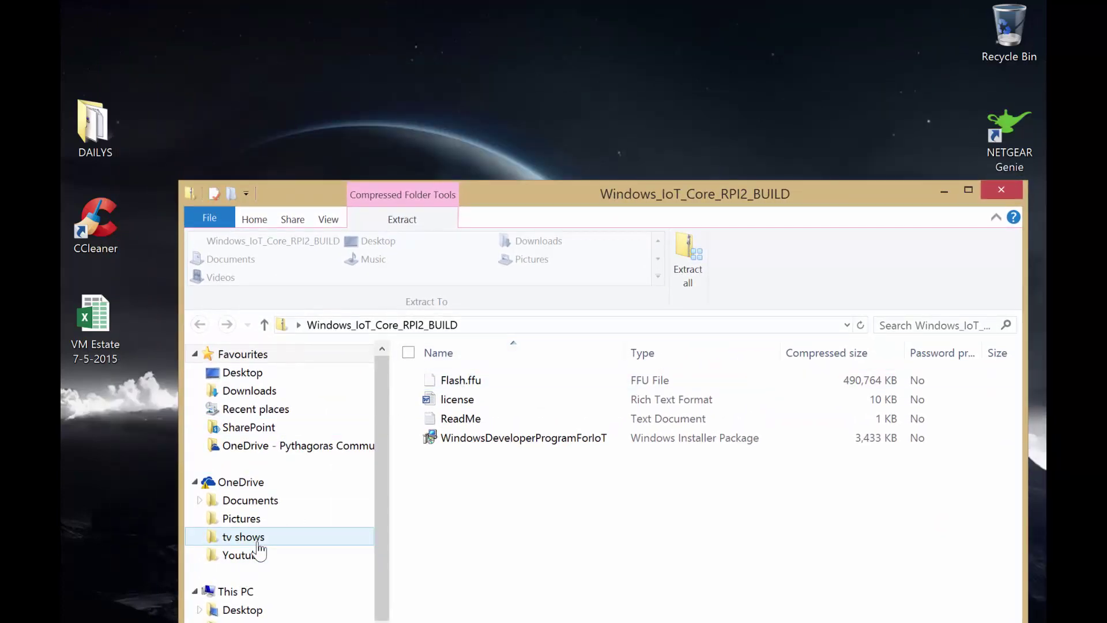
pyautogui.hotkey('ctrl', 'n')
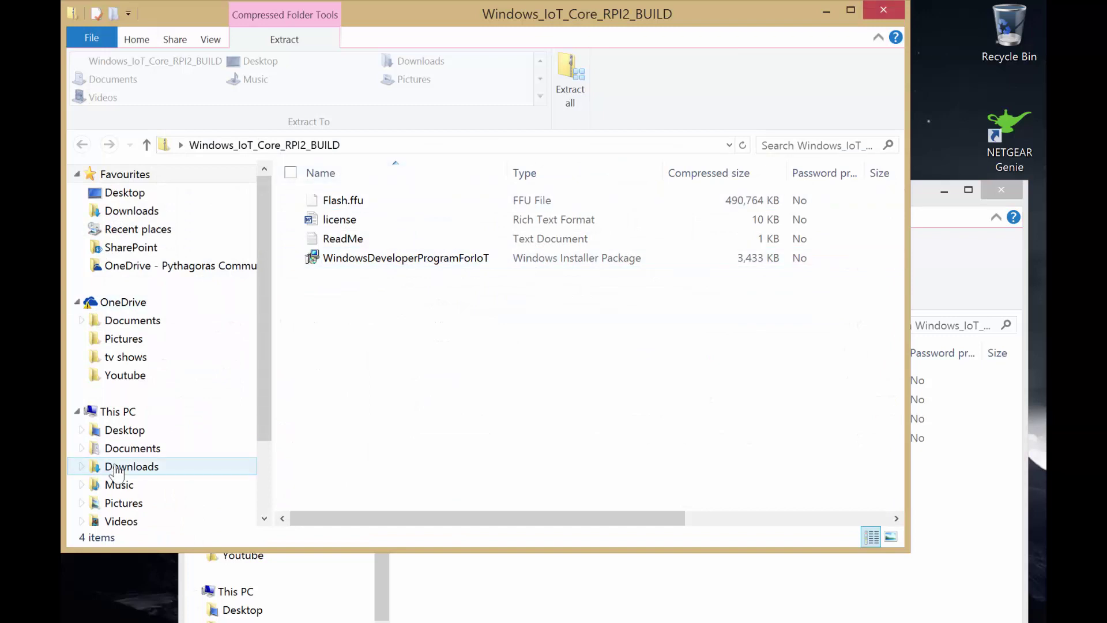
pyautogui.moveTo(270, 407); pyautogui.dragTo(271, 461)
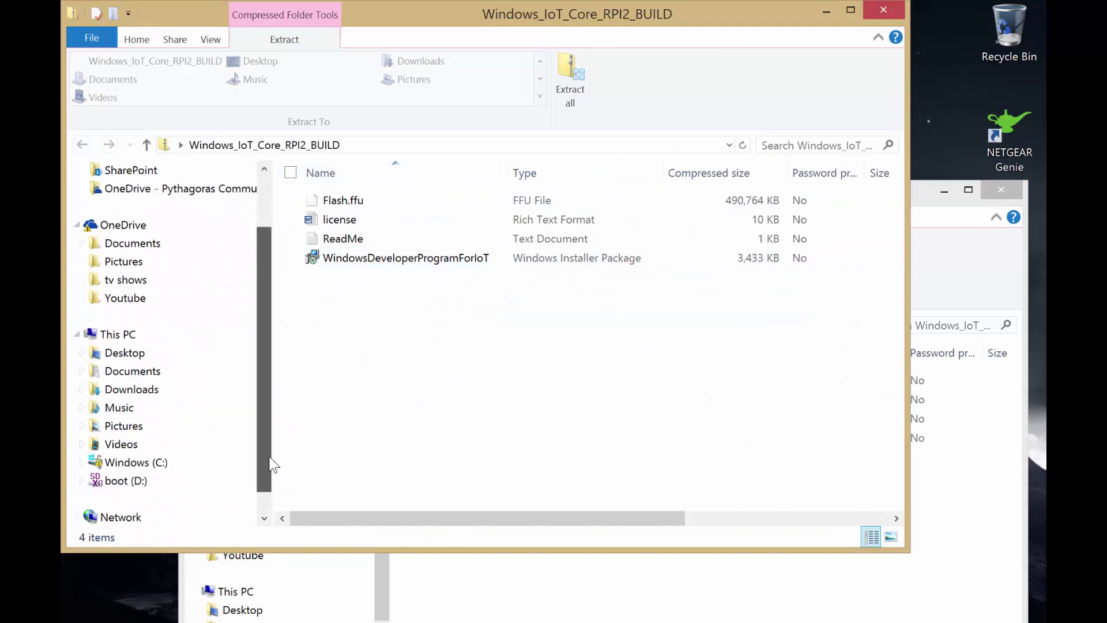
pyautogui.click(168, 465)
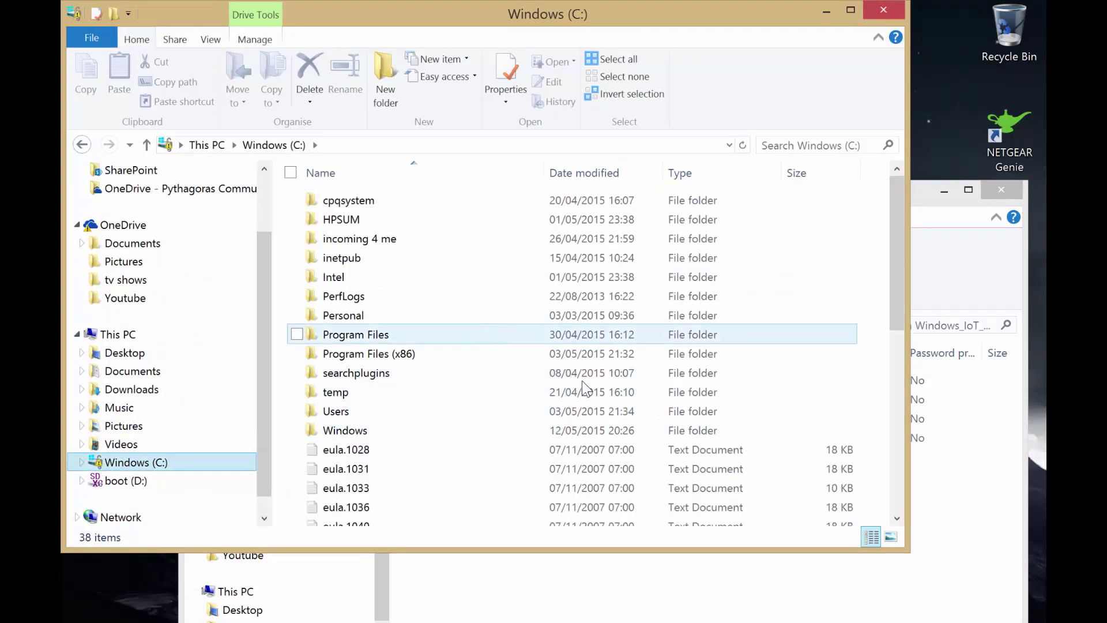
# - Create a folder named pi2 in the root of the Windows (C:) drive and open it
pyautogui.rightClick(460, 379)
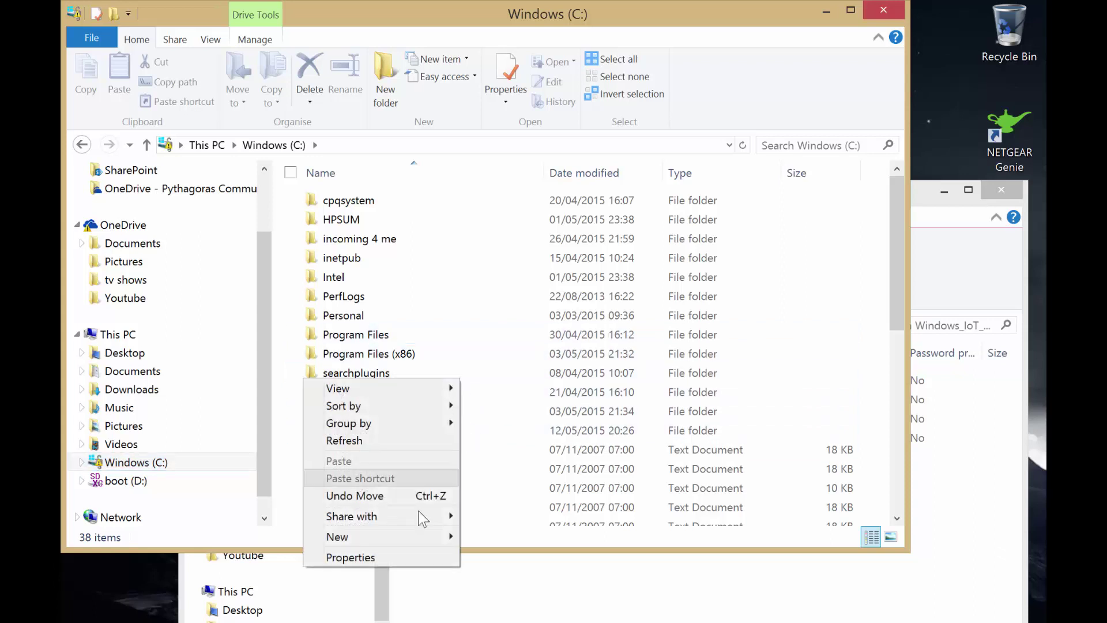
pyautogui.moveTo(336, 538)
pyautogui.click(281, 538)
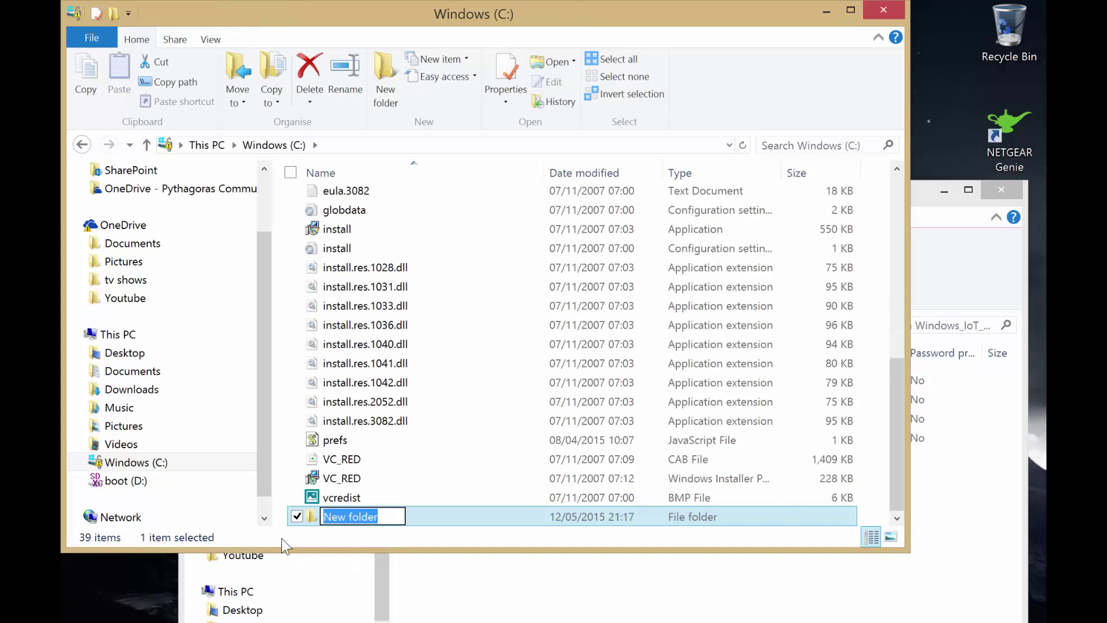
pyautogui.write('pi2')
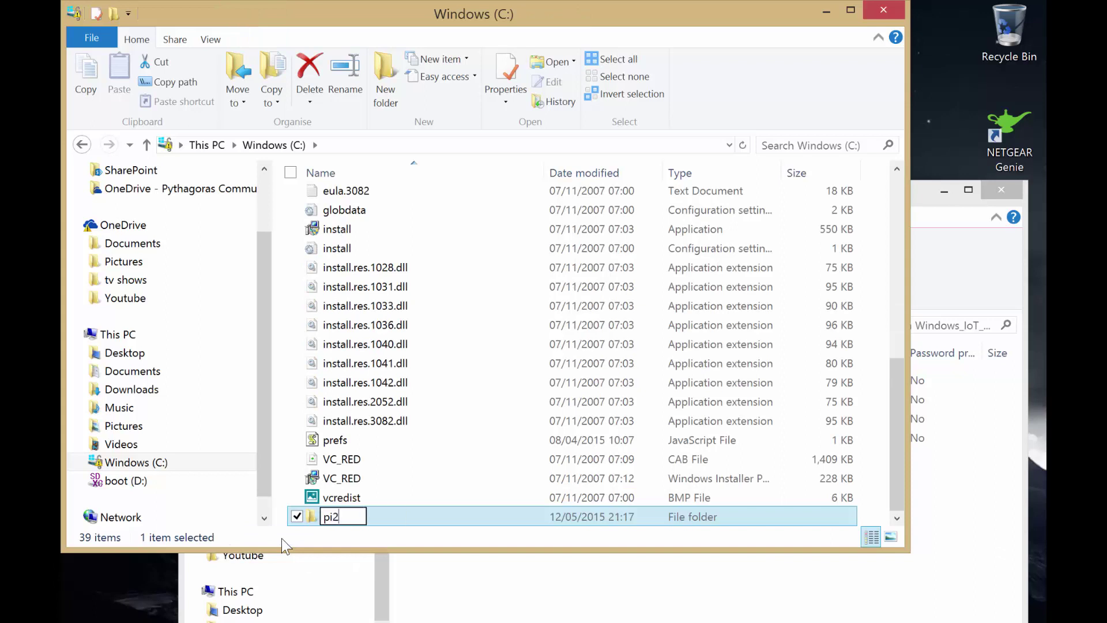
pyautogui.press('Return')
pyautogui.press('Return')
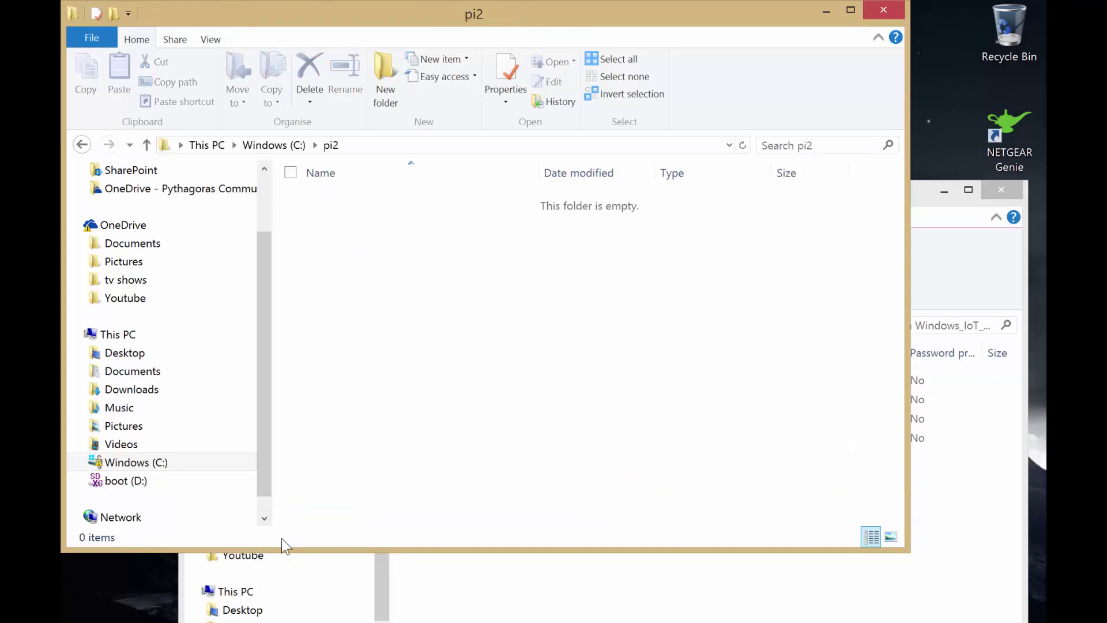
# - Copy Flash.ffu from the Windows_IoT_Core_RPI2_BUILD archive into the pi2 folder and close the file windows
pyautogui.click(991, 466)
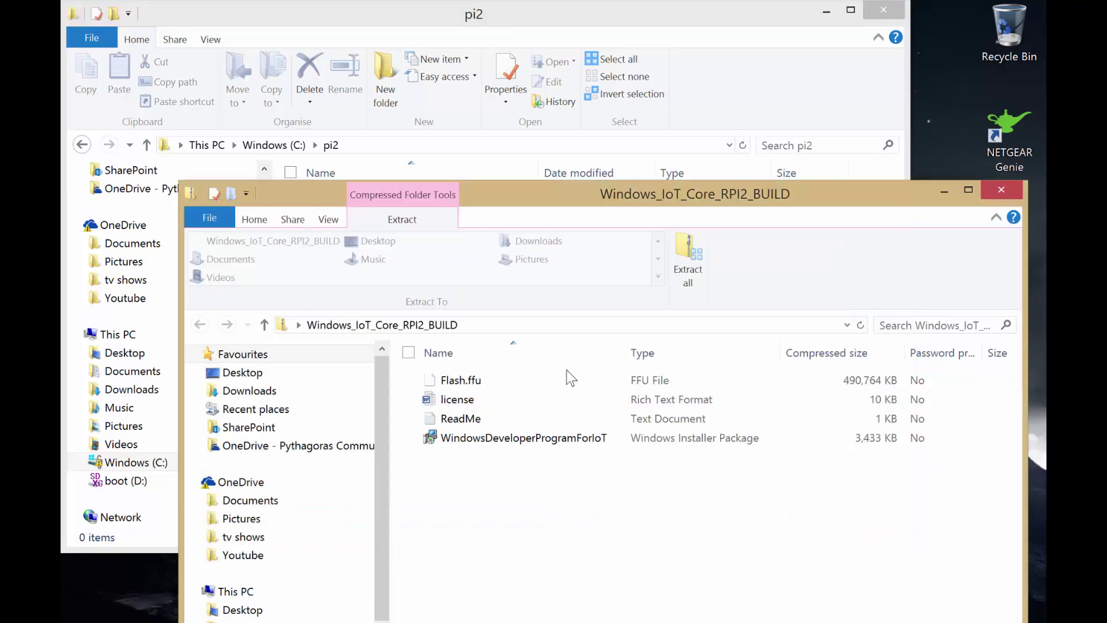
pyautogui.moveTo(579, 235); pyautogui.dragTo(582, 309)
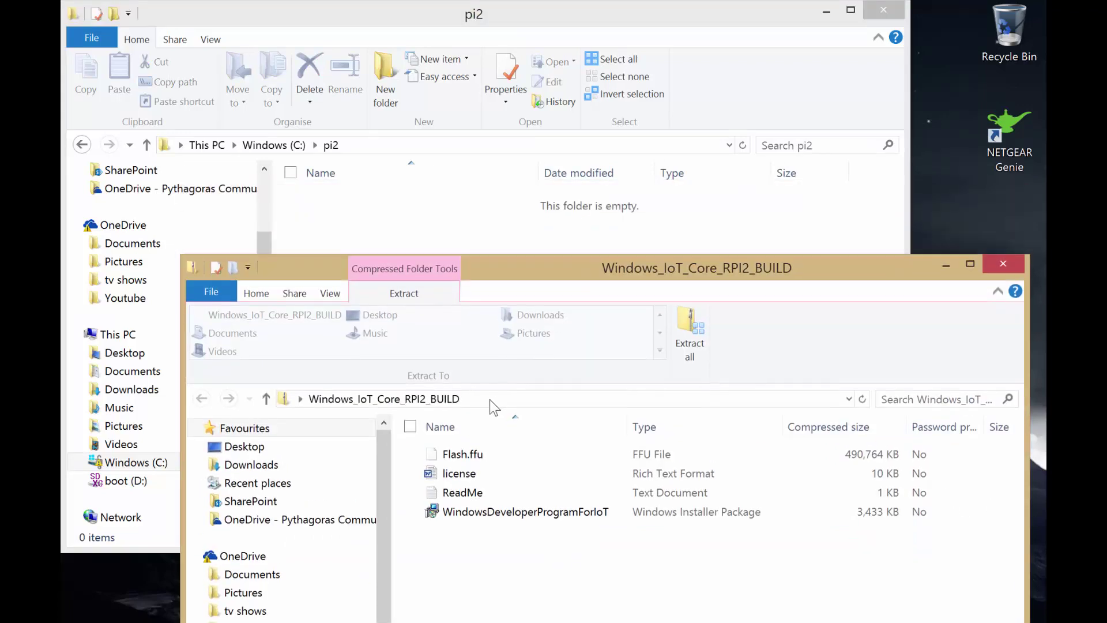
pyautogui.moveTo(462, 457); pyautogui.dragTo(400, 230)
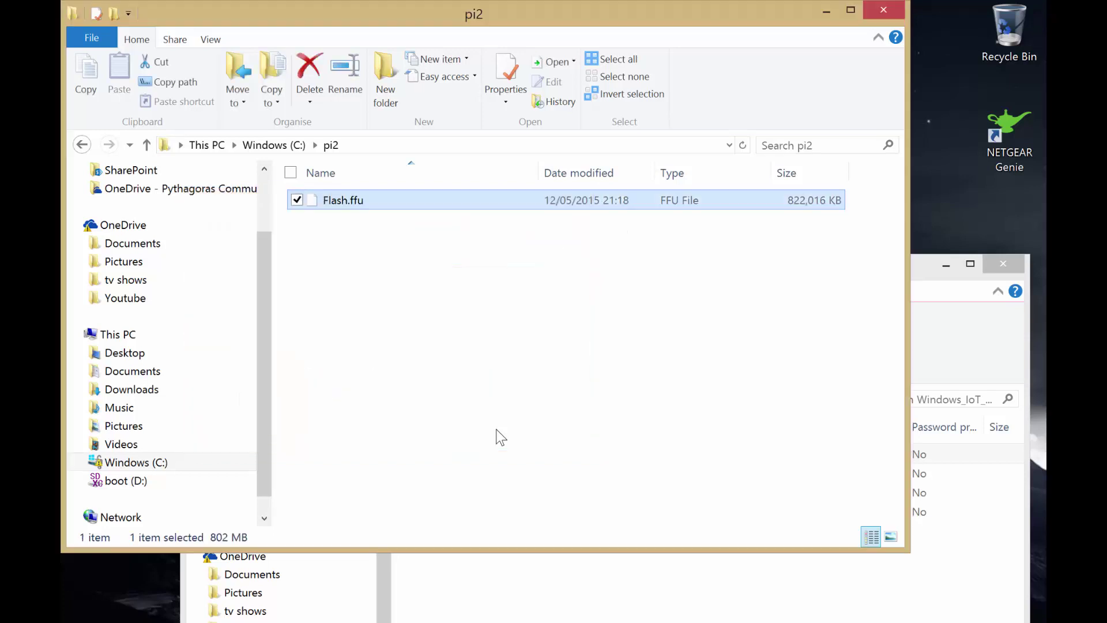
pyautogui.rightClick(556, 617)
pyautogui.click(556, 592)
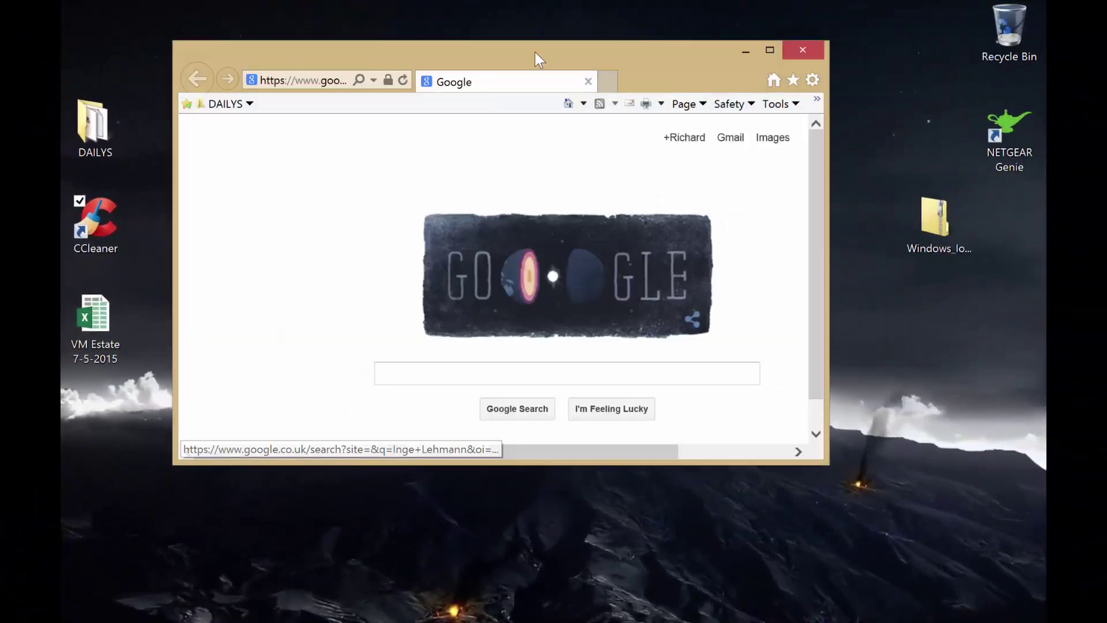
# - Search Google for "microsoft dvd usb tool" in the maximized browser and open the Microsoft Store page for the Windows USB/DVD Download Tool
pyautogui.doubleClick(534, 50)
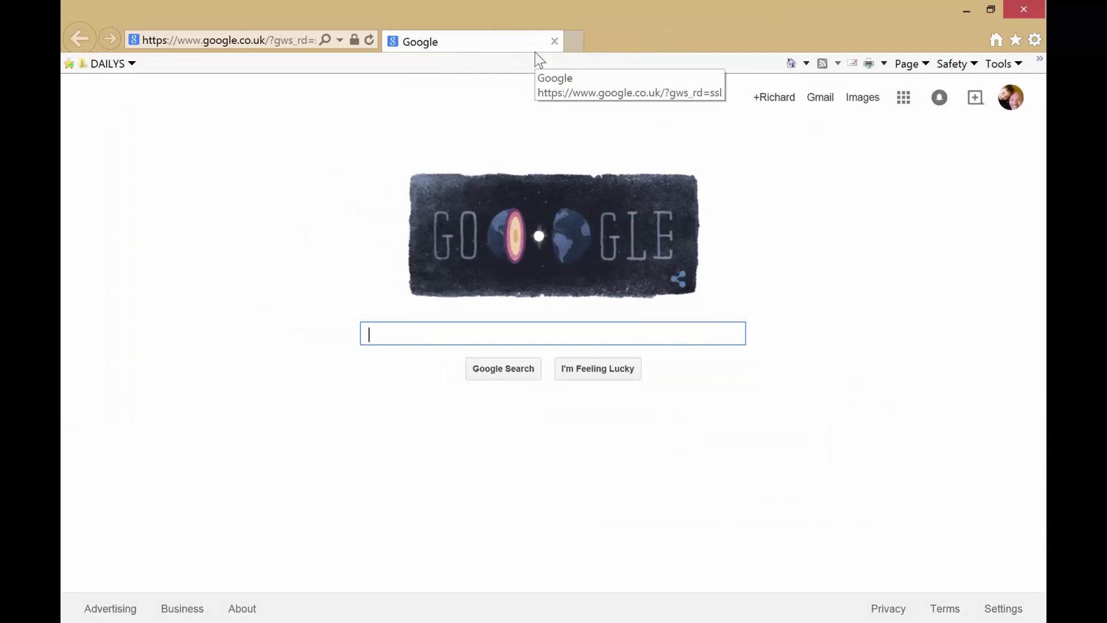
pyautogui.write('microsoft ')
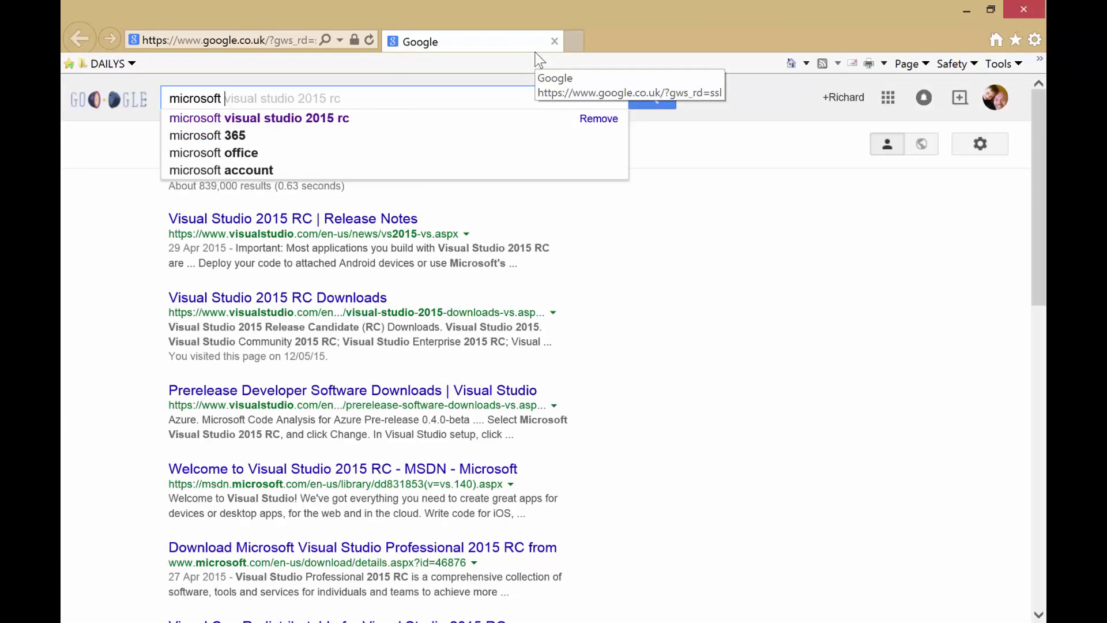
pyautogui.write('dvd usb ')
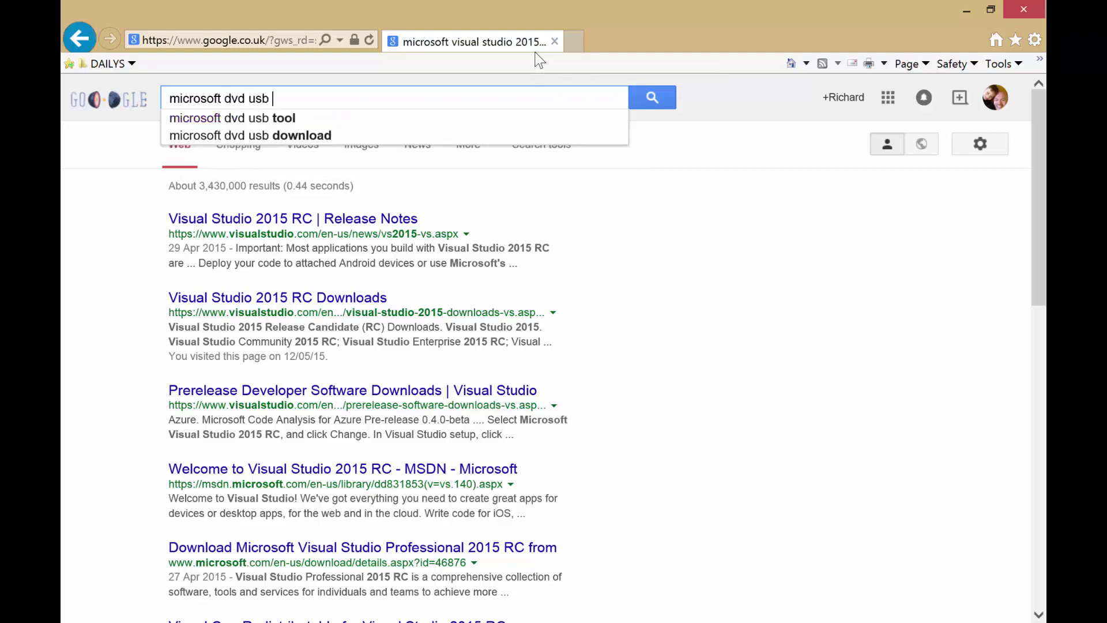
pyautogui.write('tool]')
pyautogui.press('BackSpace')
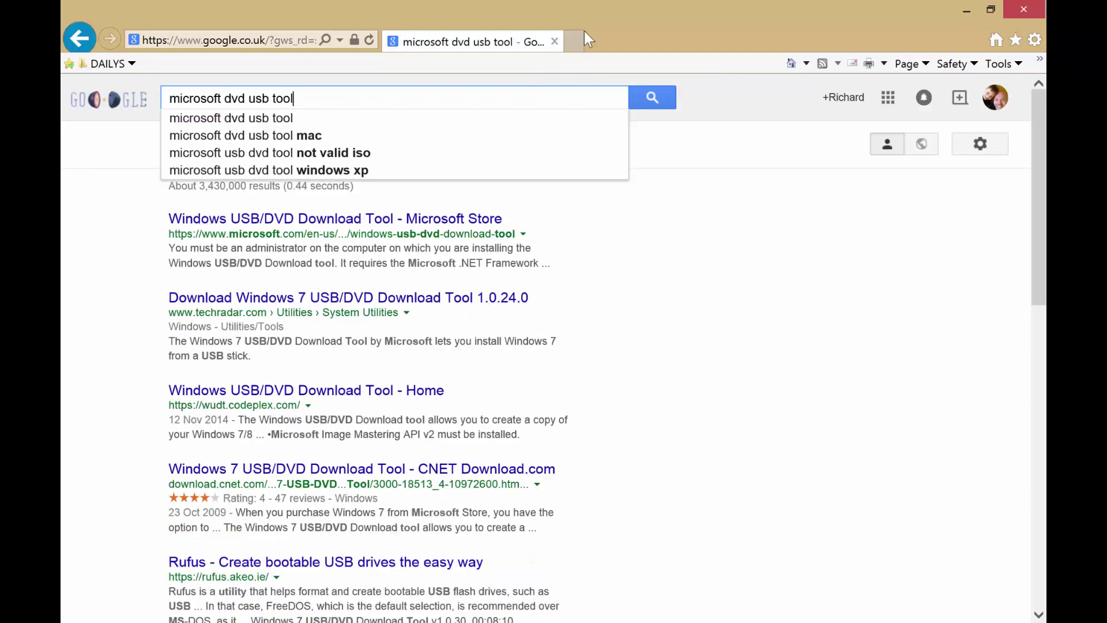
pyautogui.press('Return')
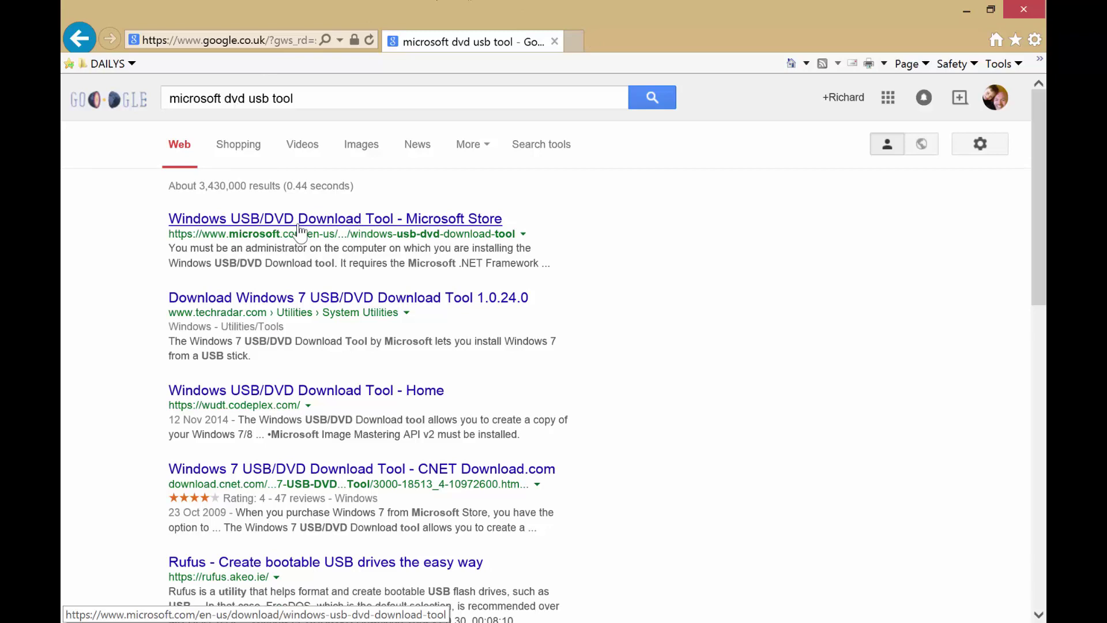
pyautogui.click(350, 226)
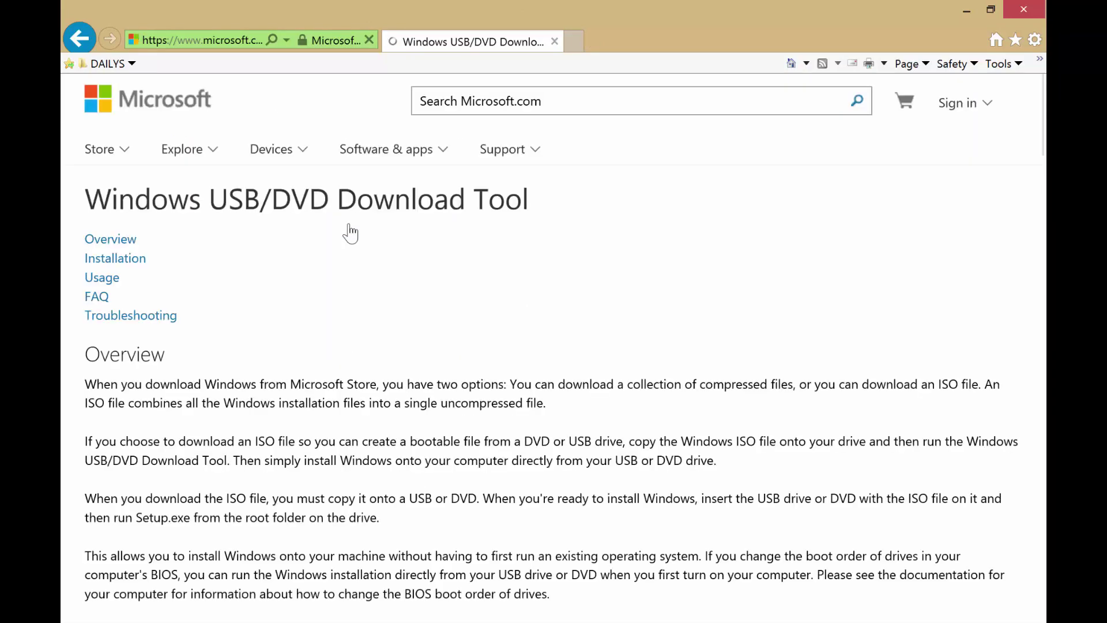
# - Follow the installation link to the tool's CodePlex page, then download and run Windows7-USB-DVD-Download-Tool-Installer-en-US.exe
pyautogui.scroll(-8, 383, 279)
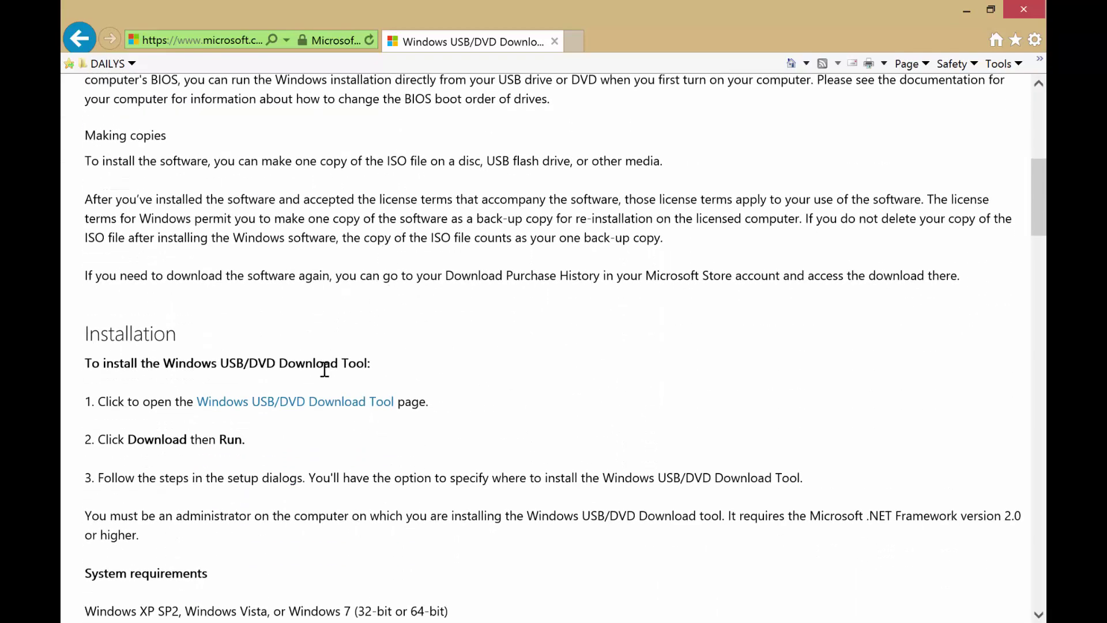
pyautogui.click(303, 401)
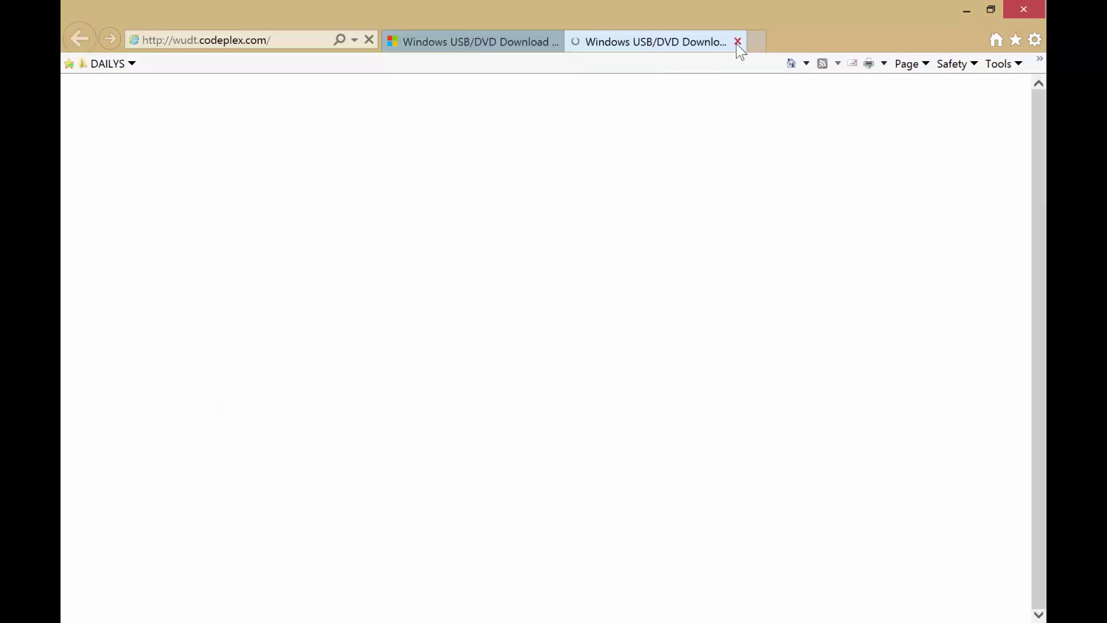
pyautogui.click(796, 312)
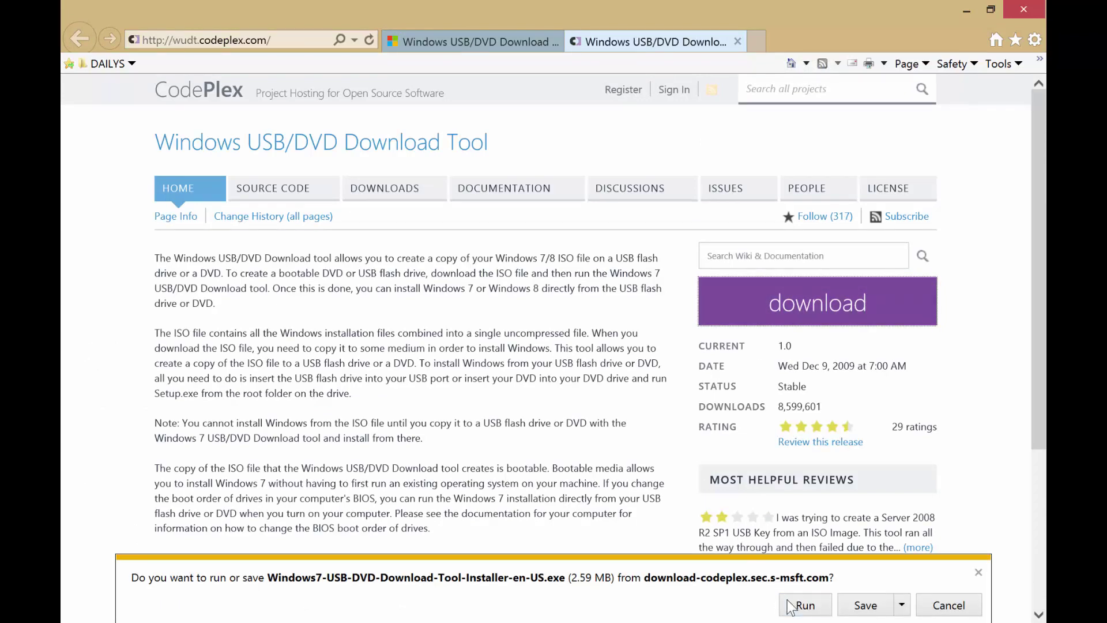
pyautogui.click(802, 605)
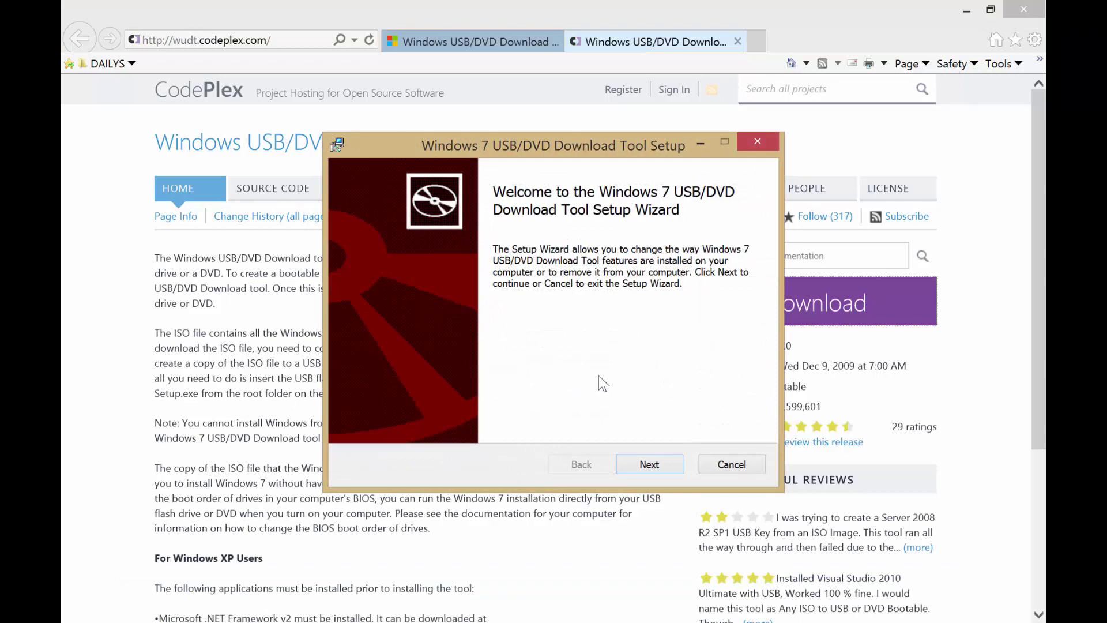
# - Repair the existing Windows 7 USB/DVD Download Tool installation, finish the setup wizard and close the browser
pyautogui.click(650, 465)
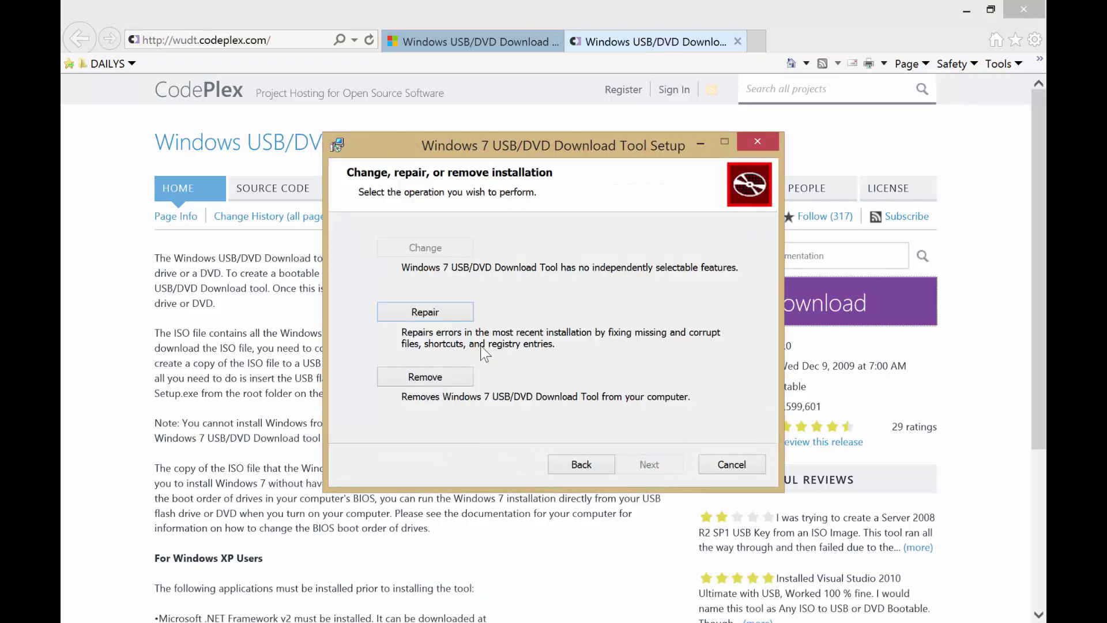
pyautogui.click(438, 313)
pyautogui.click(657, 465)
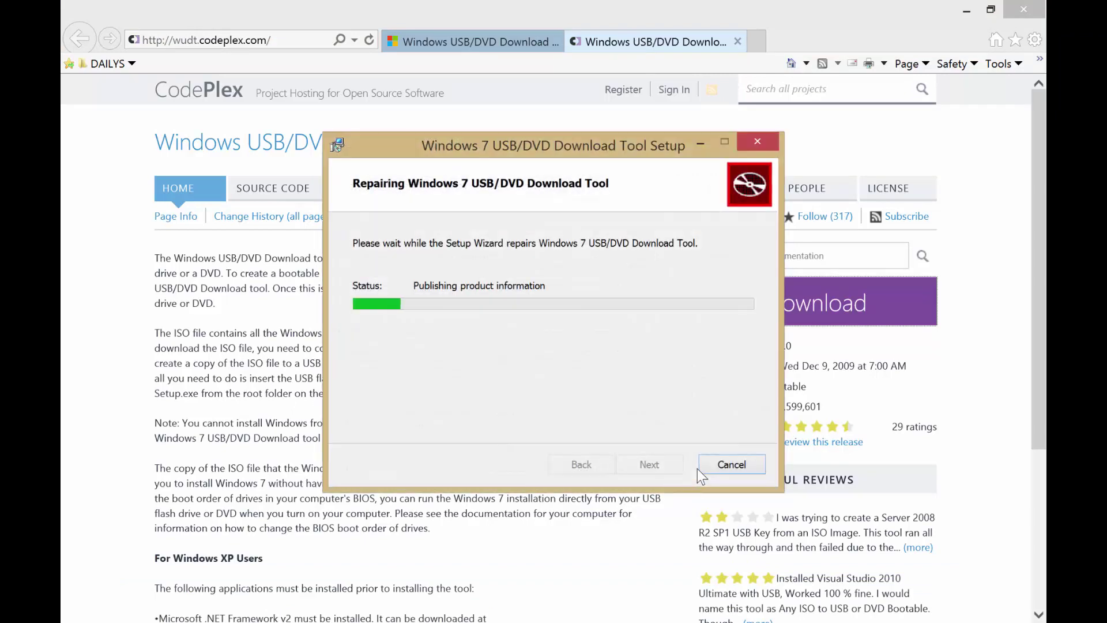
pyautogui.click(649, 465)
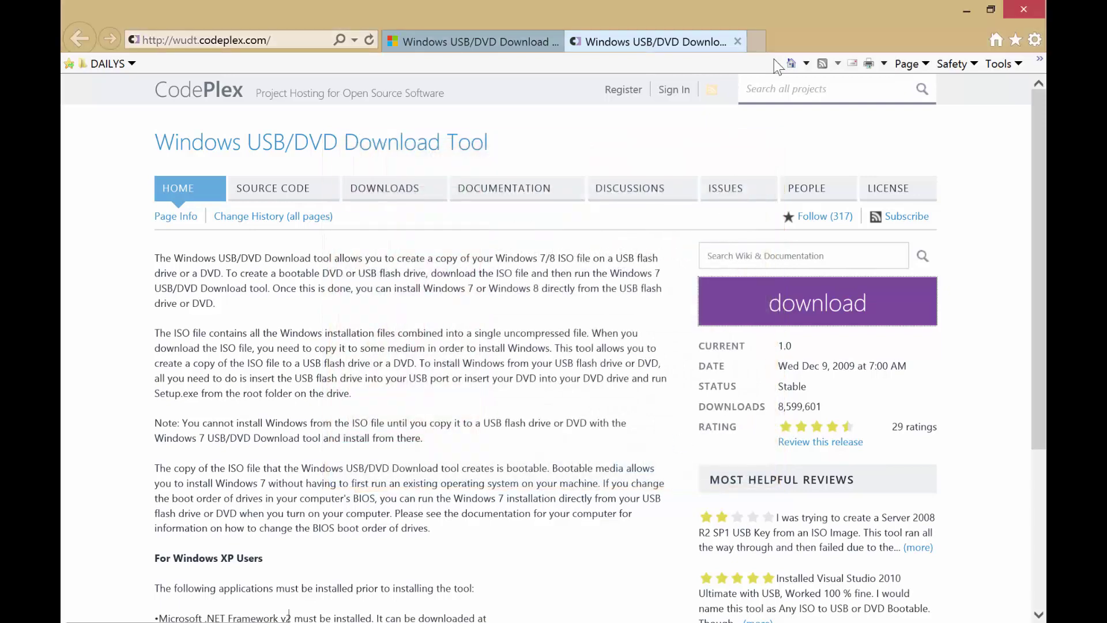
pyautogui.click(1025, 10)
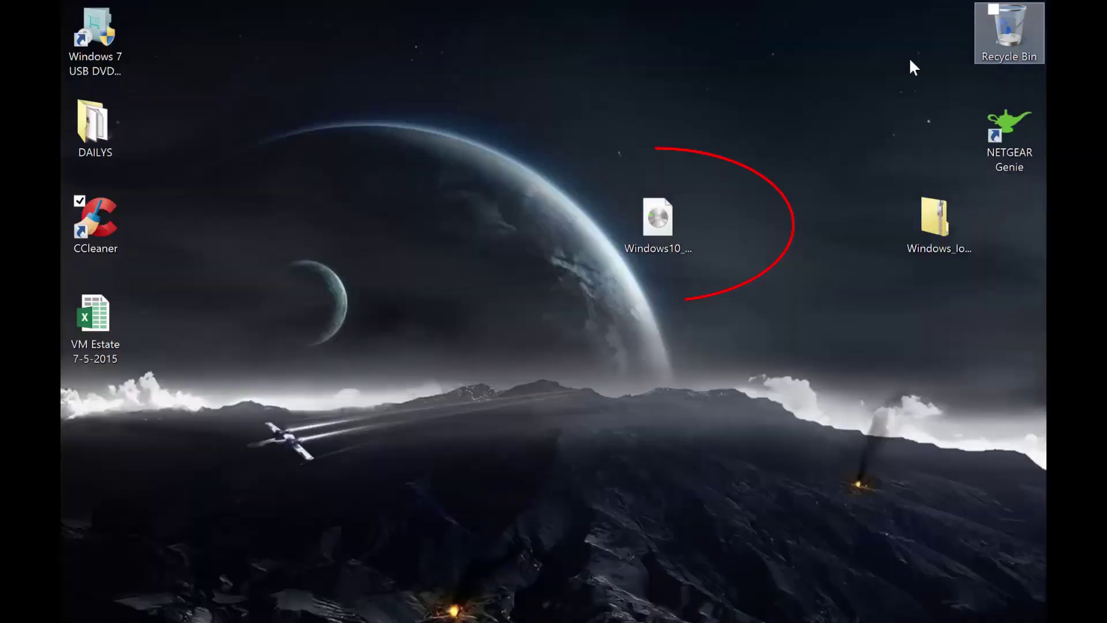
# - Search the computer for "dvd u" and launch the Windows 7 USB DVD Download Tool
pyautogui.press('super')
pyautogui.write('dvd u')
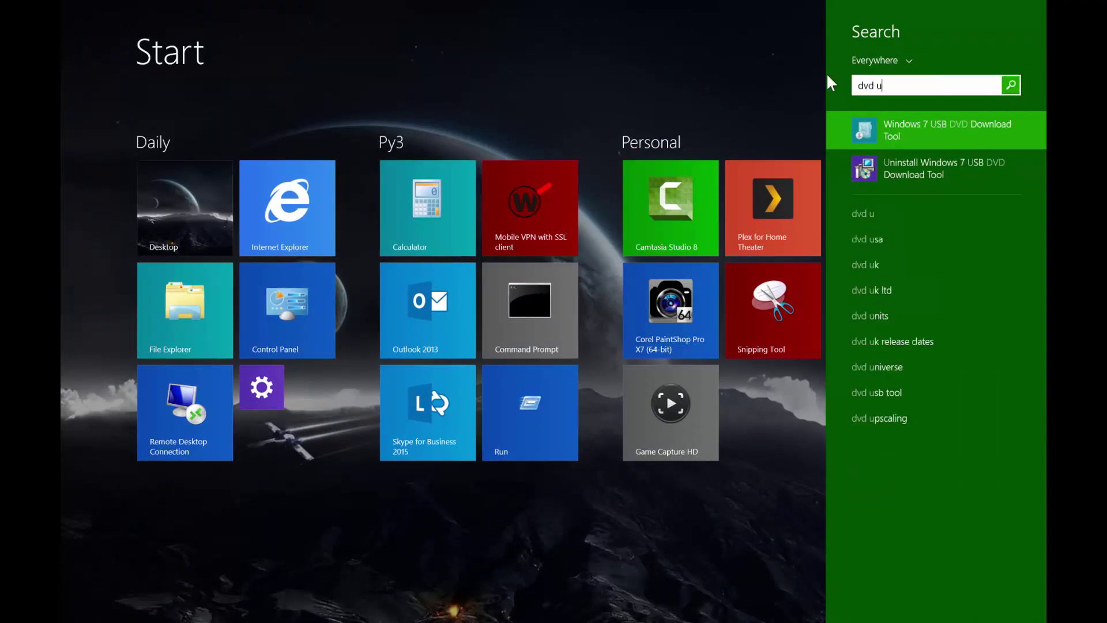
pyautogui.click(923, 124)
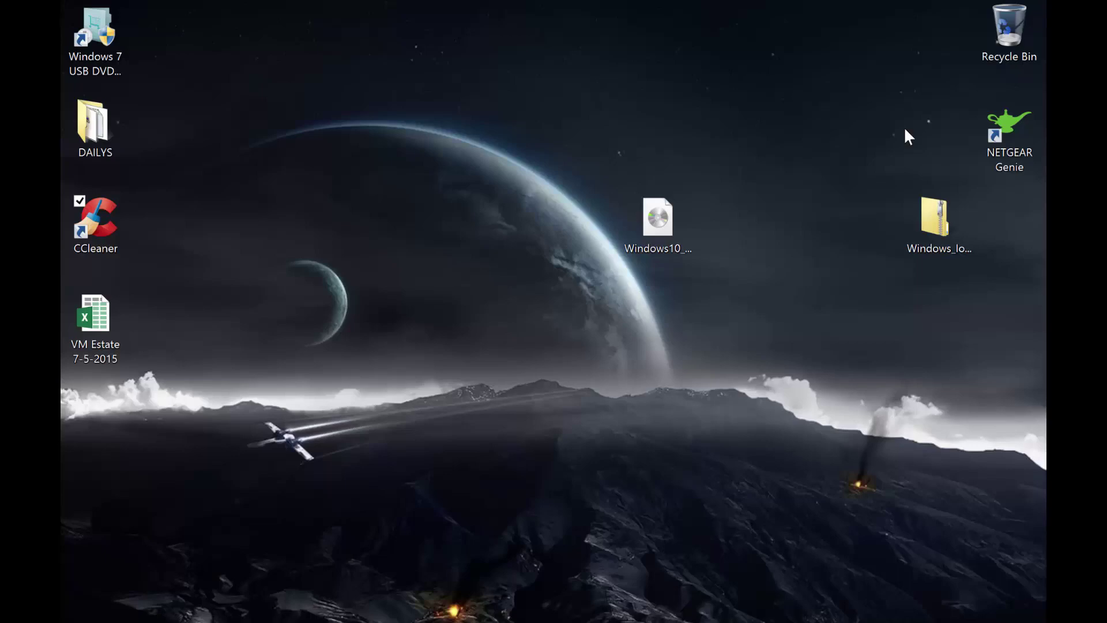
# - Choose the Windows10_InsiderPreview_x64_EN-GB_10074 ISO on the desktop as the source file and continue to the media type choice
pyautogui.click(744, 346)
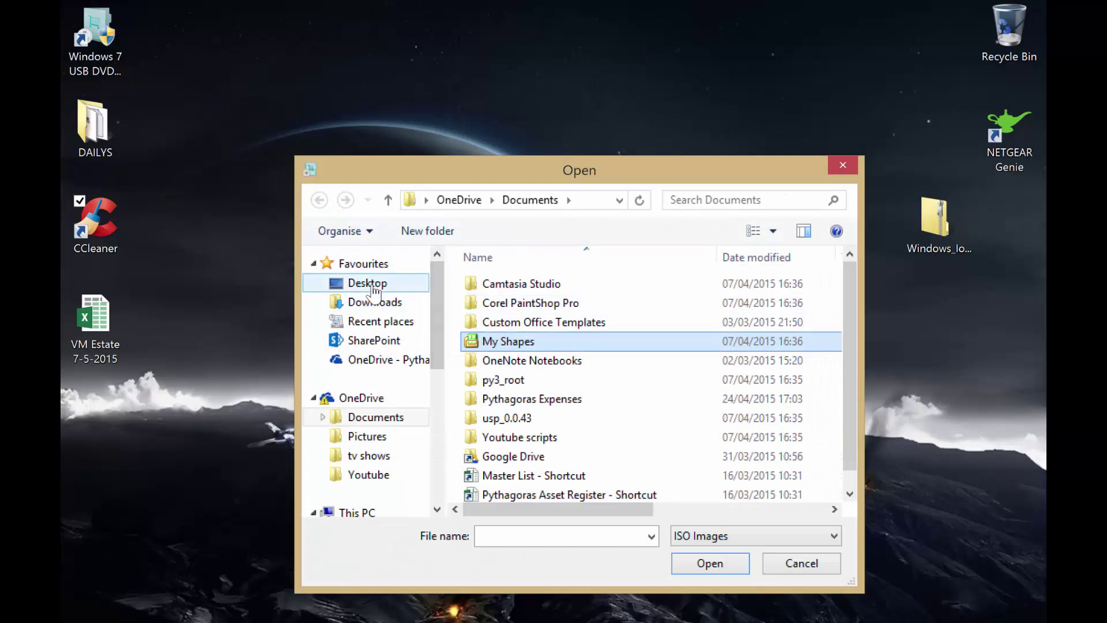
pyautogui.click(368, 282)
pyautogui.moveTo(855, 327); pyautogui.dragTo(855, 380)
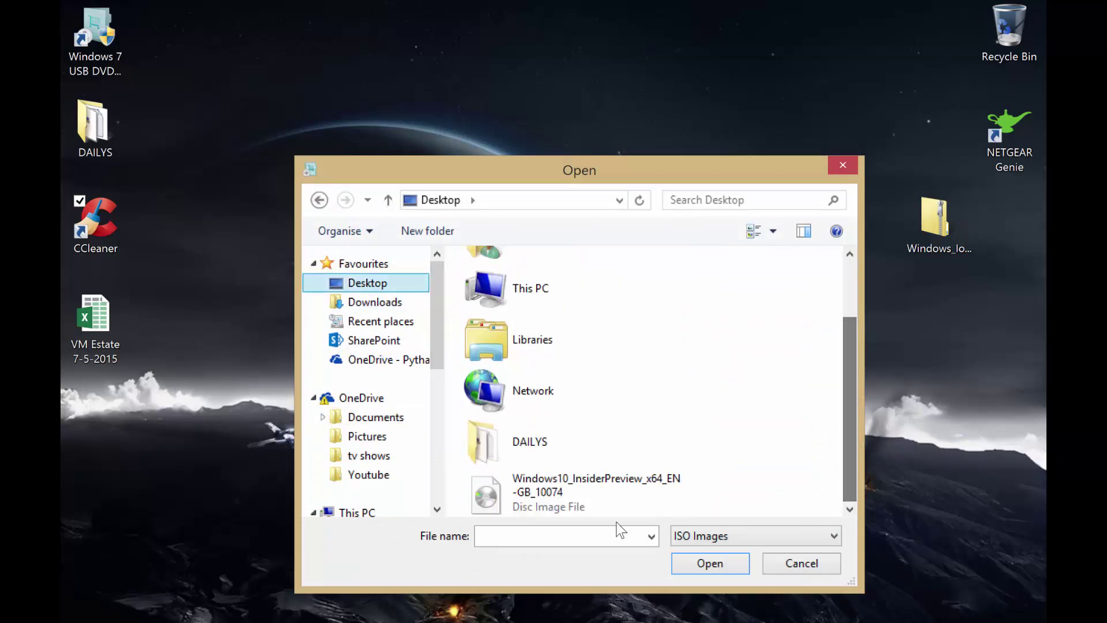
pyautogui.doubleClick(579, 493)
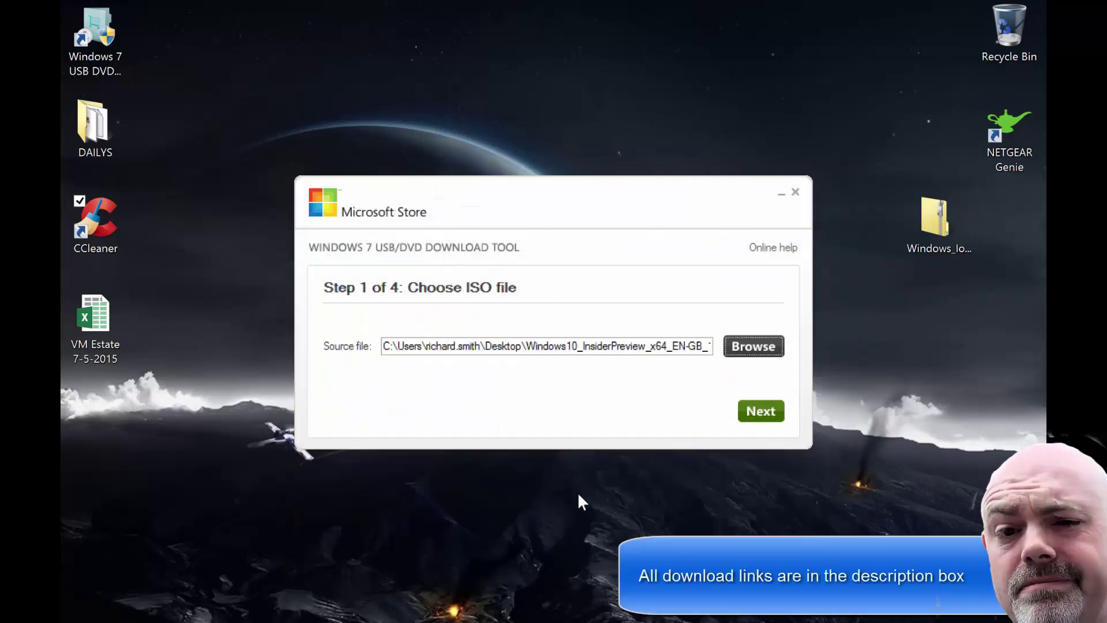
pyautogui.click(760, 410)
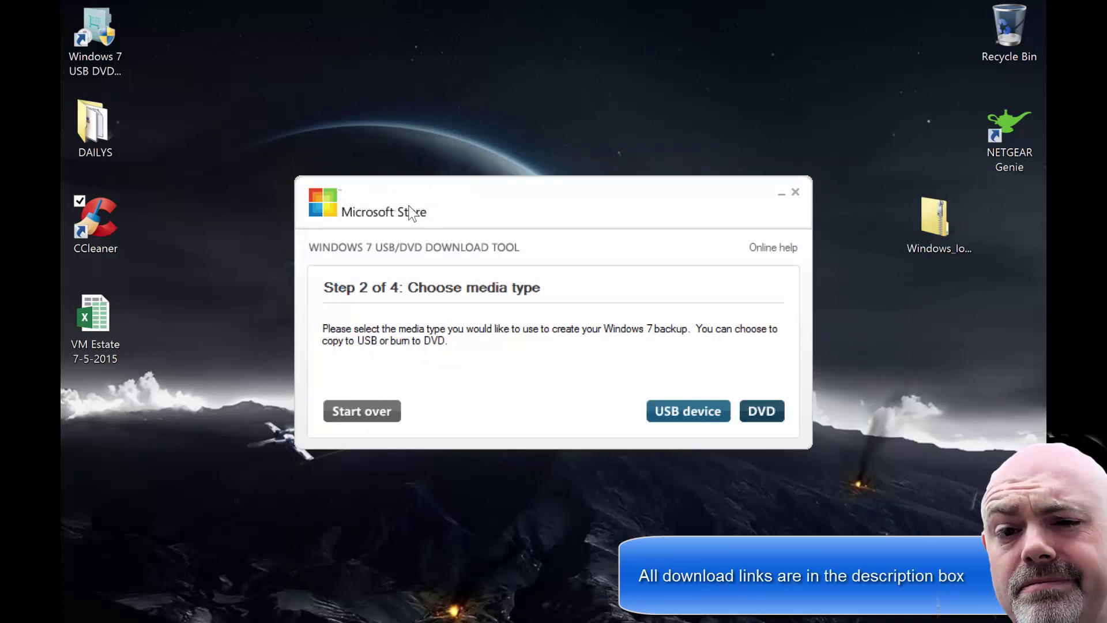
# - Choose a USB device as the media type, select drive E:\ (PEN 2) and begin copying
pyautogui.click(688, 414)
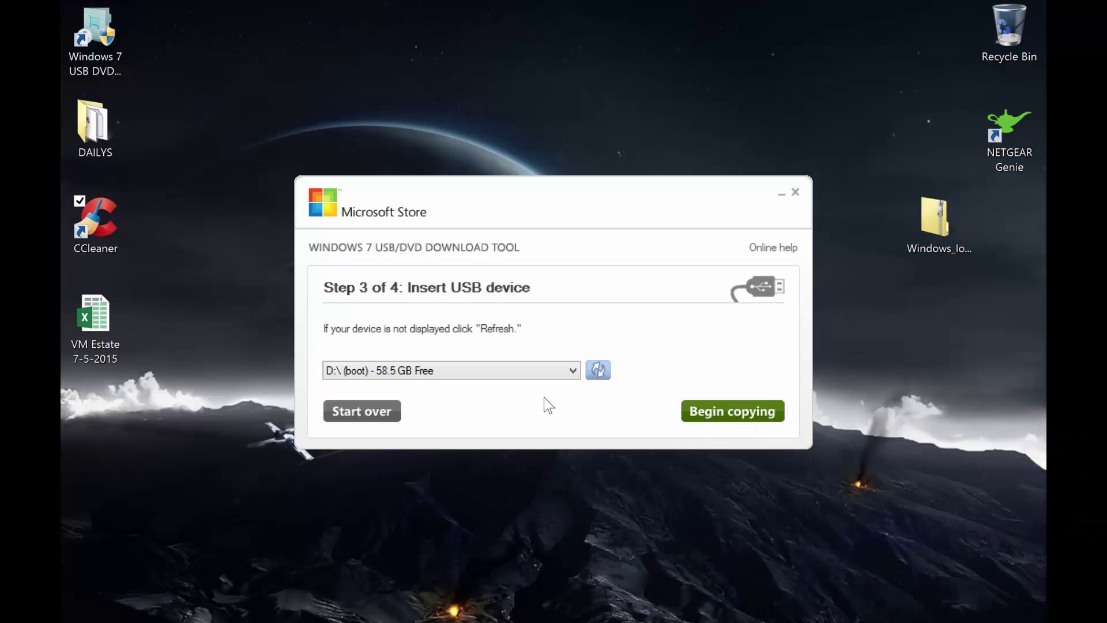
pyautogui.click(484, 370)
pyautogui.click(431, 399)
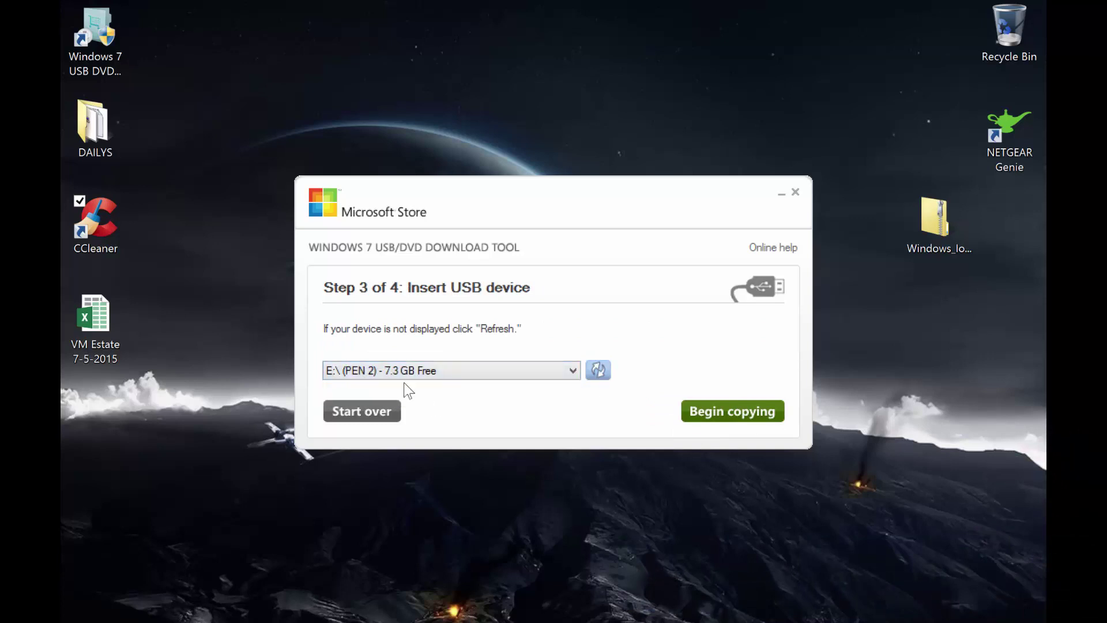
pyautogui.click(708, 412)
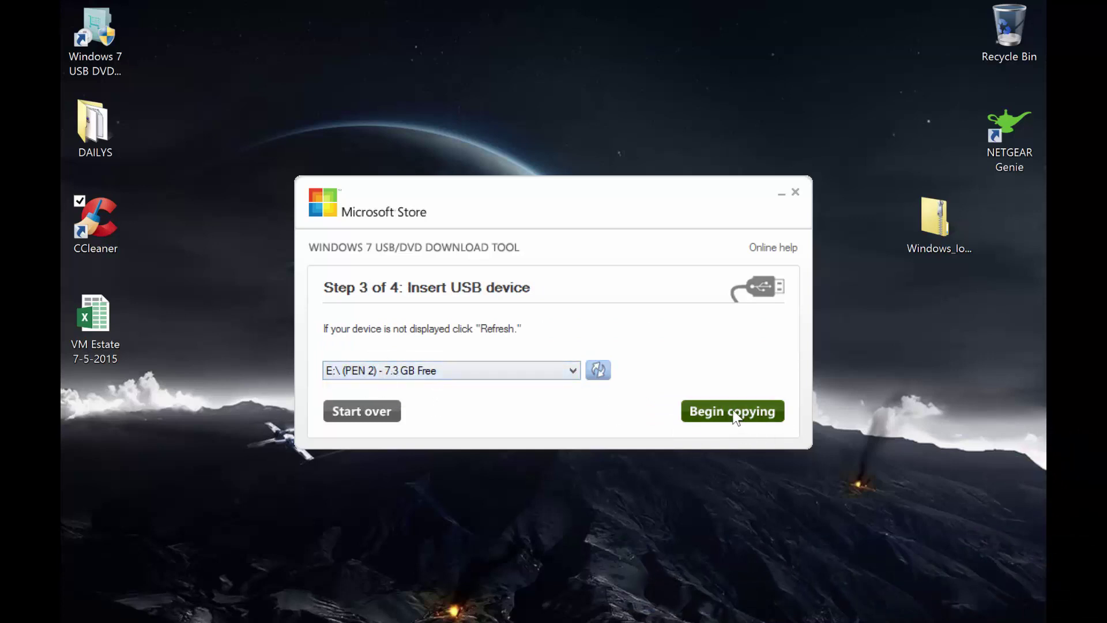
# - Confirm erasing all contents of the USB device E:\ (PEN 2) so that the copying can start
pyautogui.click(606, 349)
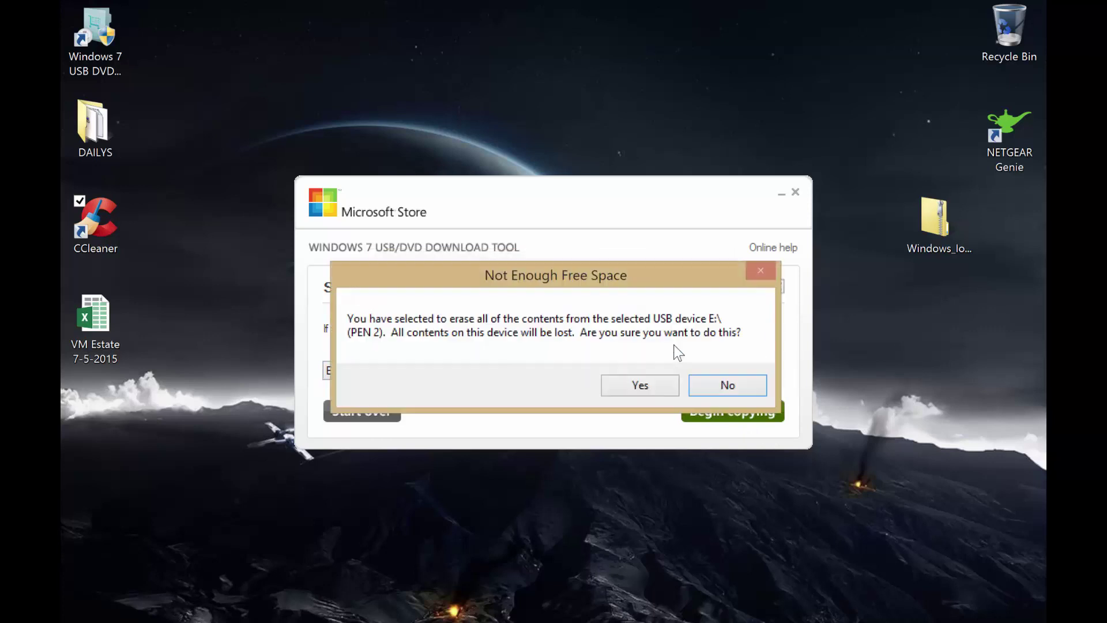
pyautogui.click(642, 384)
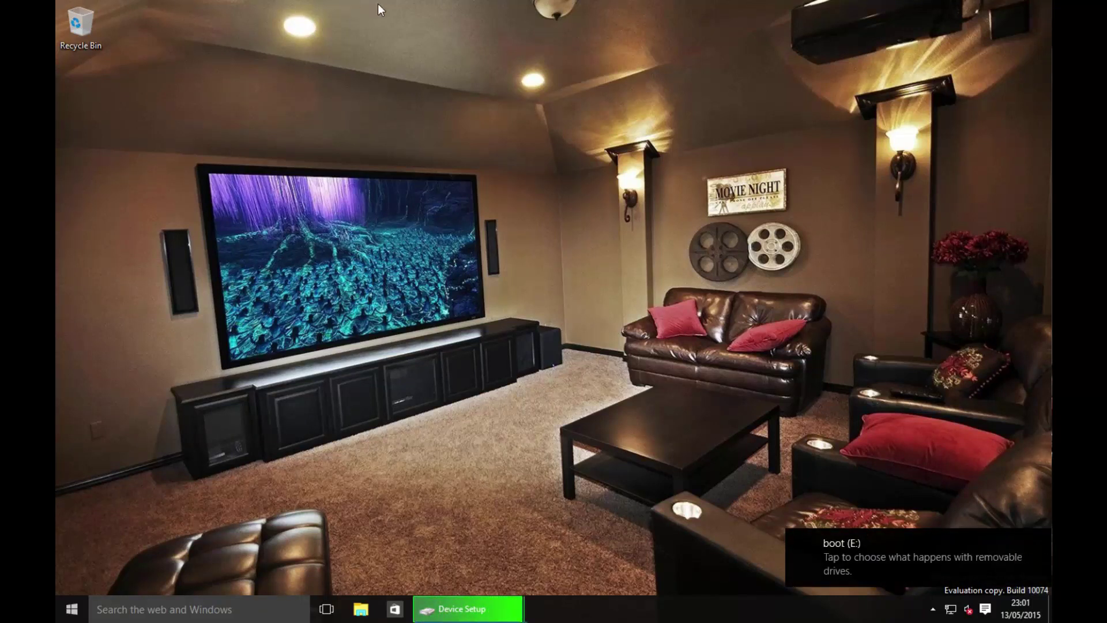
# - Open File Explorer and look at the contents of Removable Disk (D:) to find the Flash.ffu image
pyautogui.click(361, 610)
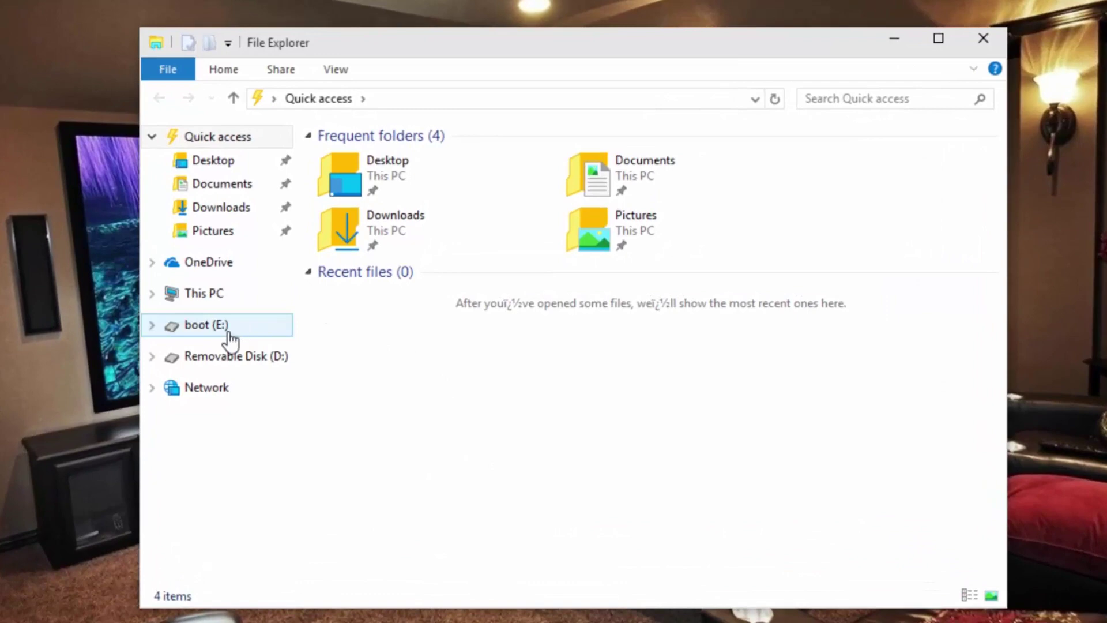
pyautogui.click(221, 305)
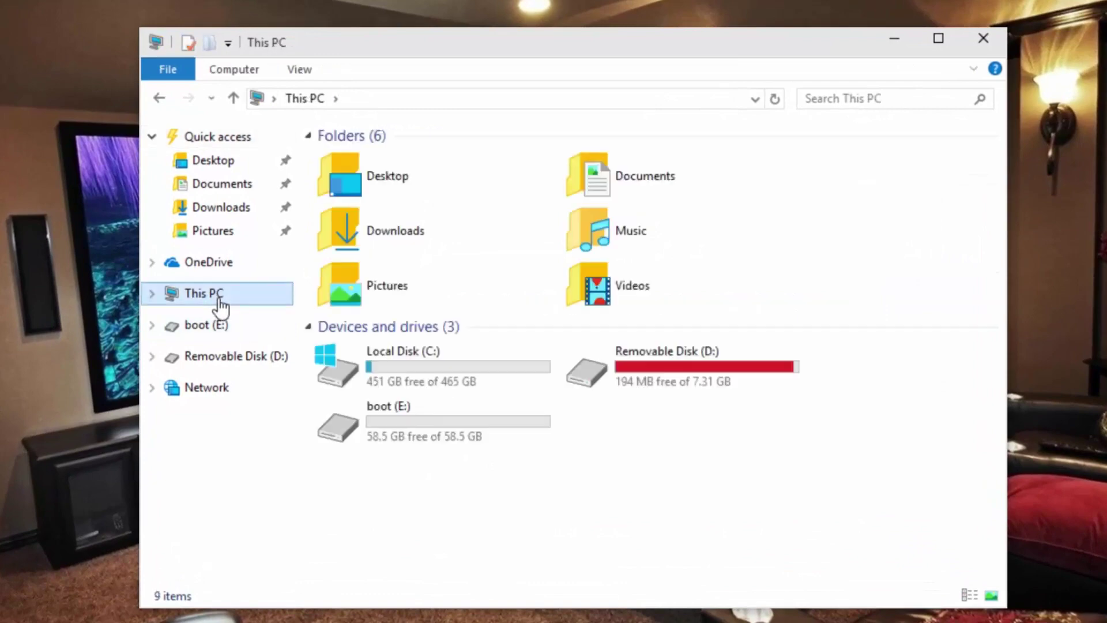
pyautogui.doubleClick(715, 375)
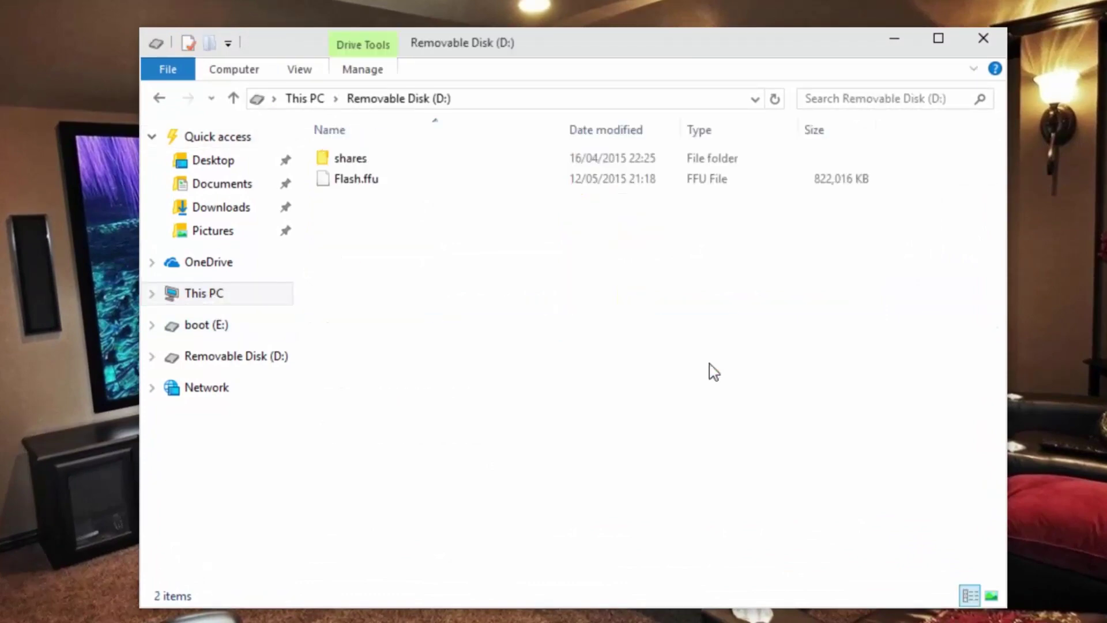
pyautogui.click(371, 181)
pyautogui.click(344, 219)
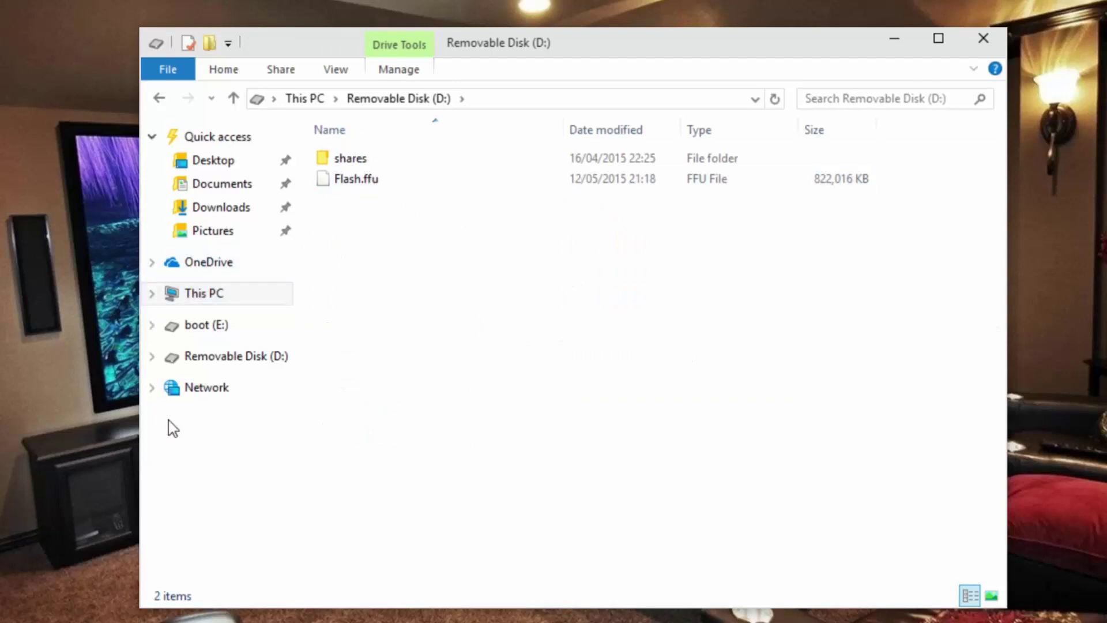
# - Create a folder named pi at the root of Local Disk (C:) and open it
pyautogui.click(225, 295)
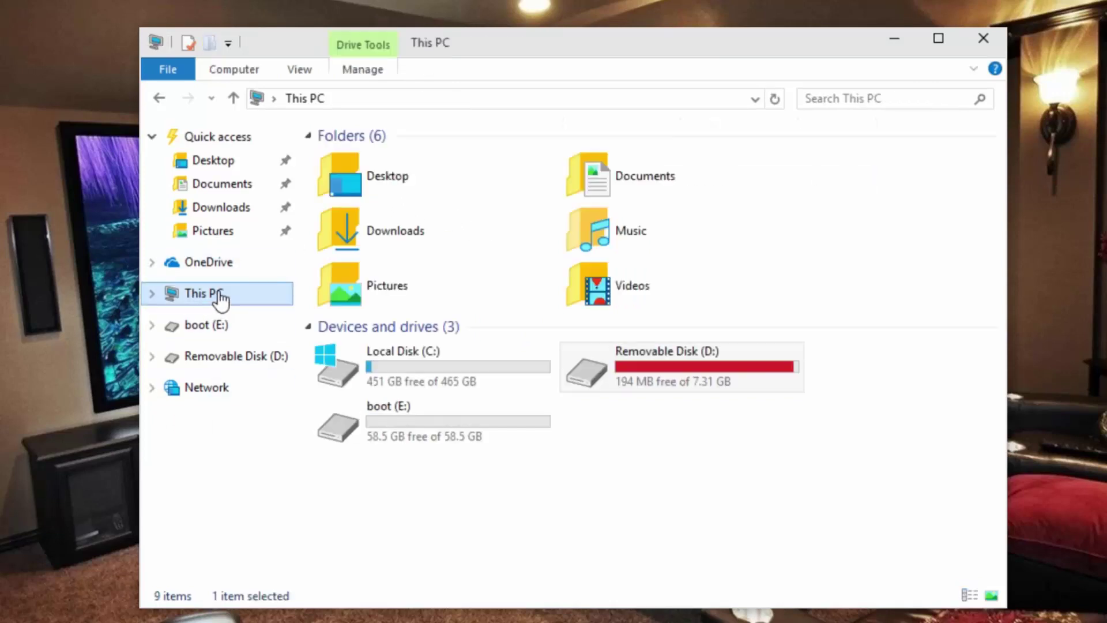
pyautogui.doubleClick(420, 373)
pyautogui.rightClick(345, 331)
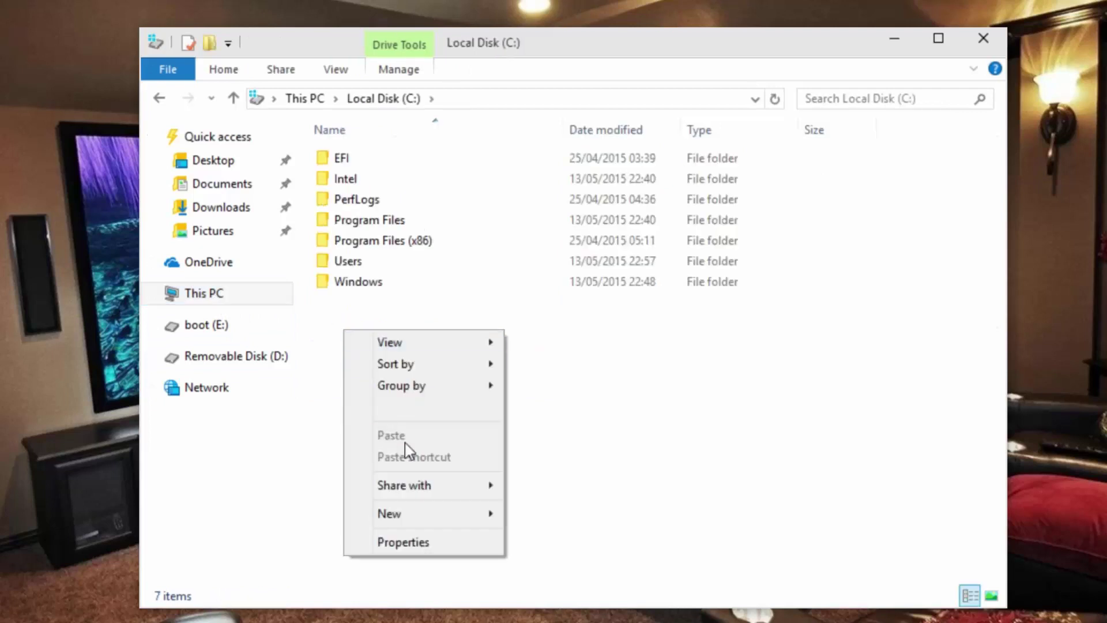
pyautogui.moveTo(480, 515)
pyautogui.click(563, 520)
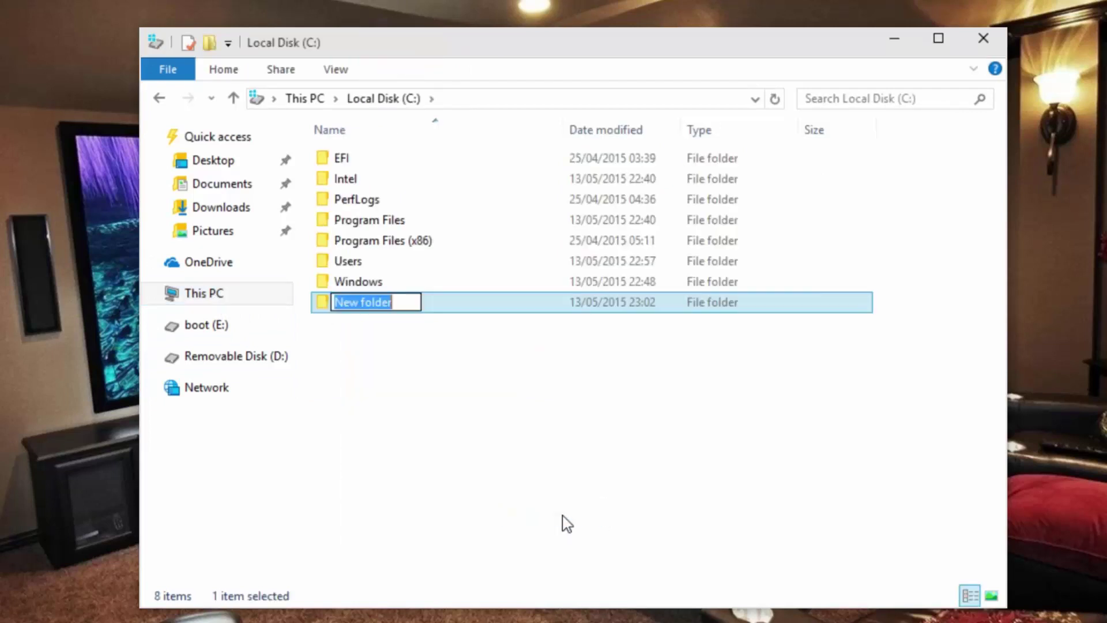
pyautogui.write('p')
pyautogui.press('Return')
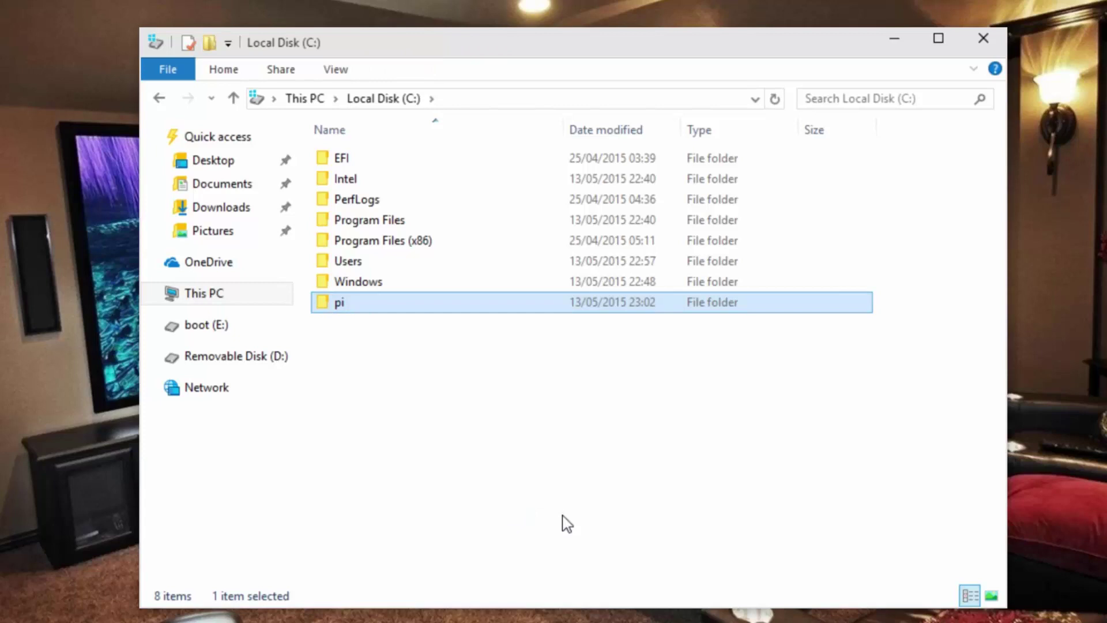
pyautogui.press('Return')
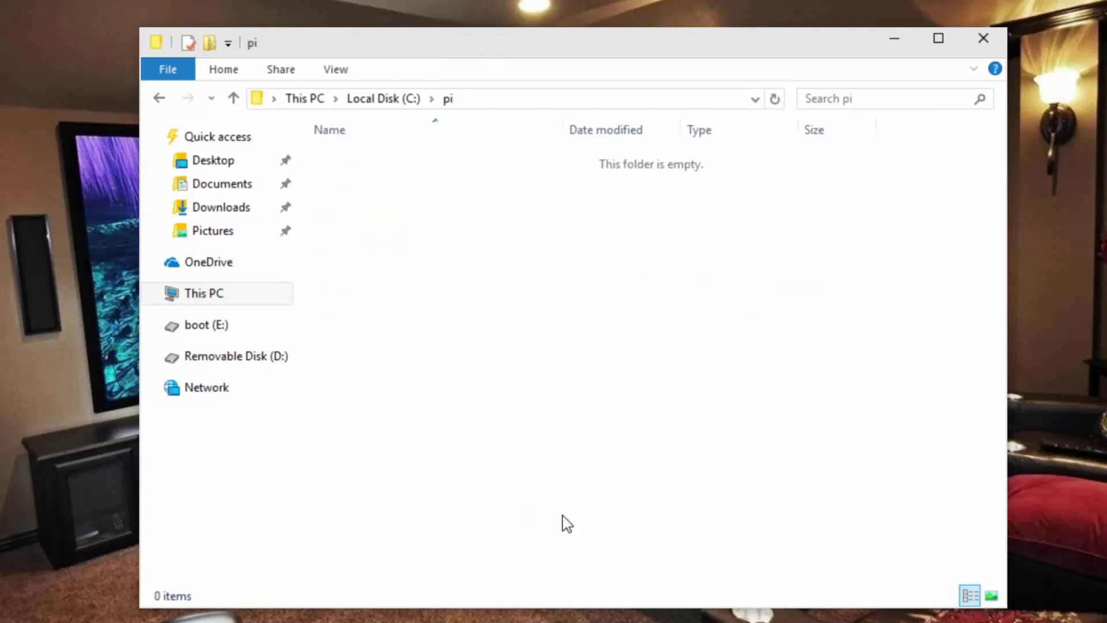
# - Copy Flash.ffu from Removable Disk (D:) into C:\pi using a second File Explorer window, then close the pi folder window
pyautogui.hotkey('ctrl', 'n')
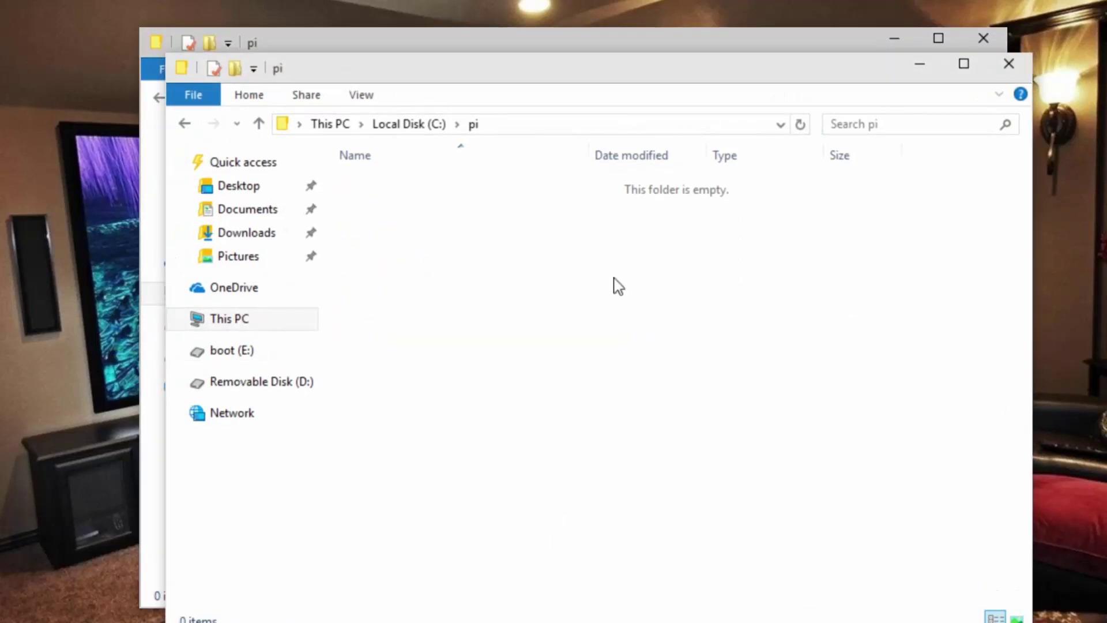
pyautogui.moveTo(568, 69); pyautogui.dragTo(786, 206)
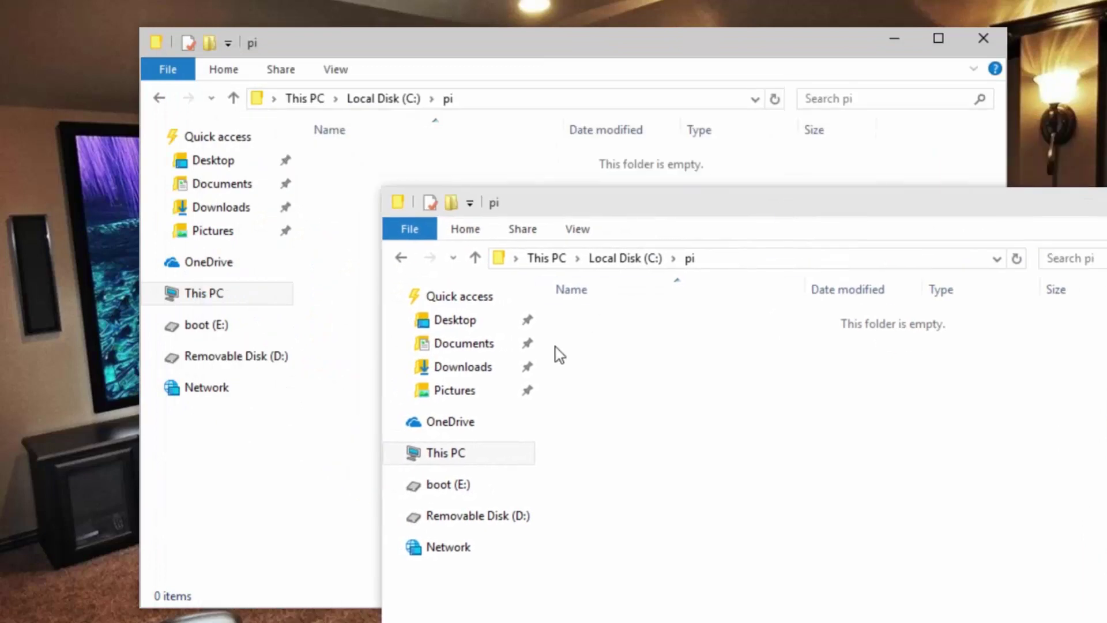
pyautogui.click(456, 454)
pyautogui.doubleClick(944, 552)
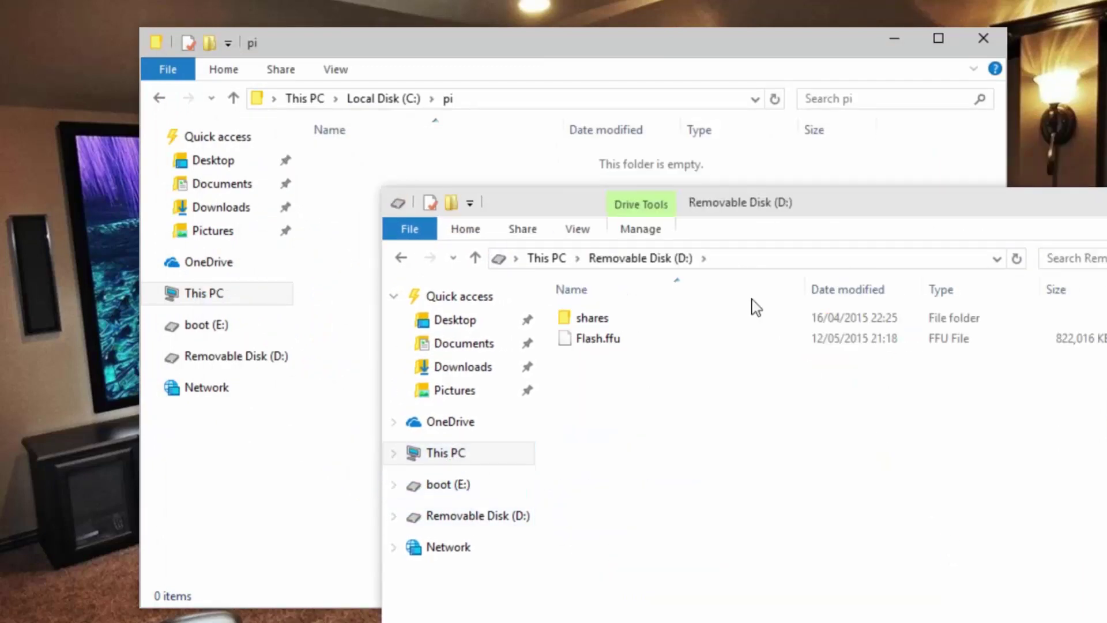
pyautogui.moveTo(742, 214); pyautogui.dragTo(828, 288)
pyautogui.moveTo(700, 413); pyautogui.dragTo(387, 239)
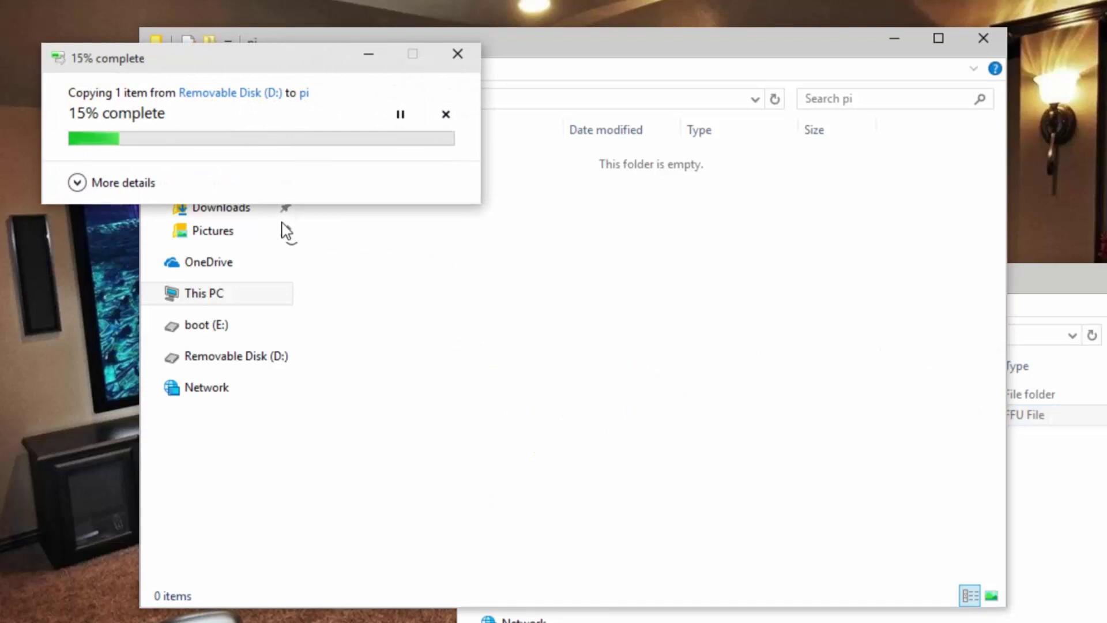
pyautogui.click(119, 184)
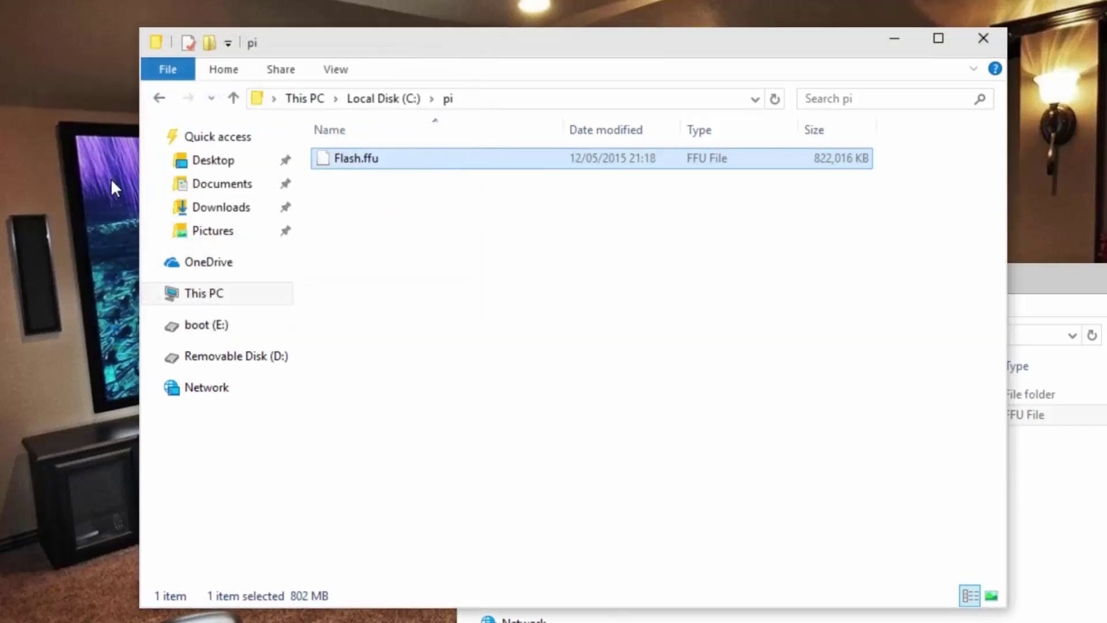
pyautogui.click(982, 38)
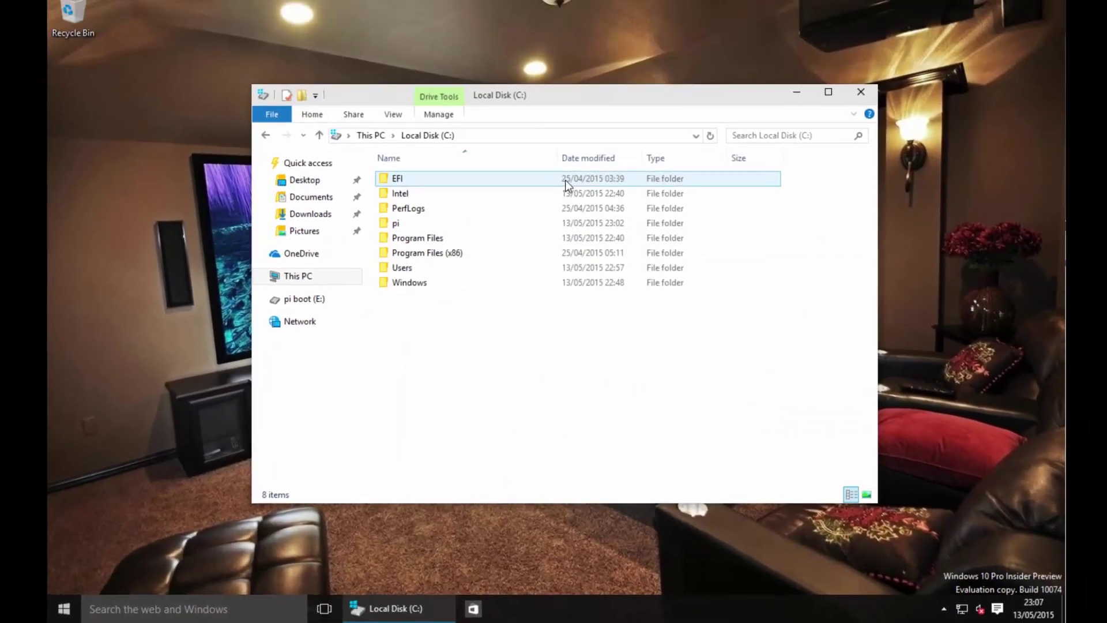
# - Search for "command", run Command Prompt as administrator, close the File Explorer window and enlarge the prompt
pyautogui.press('super')
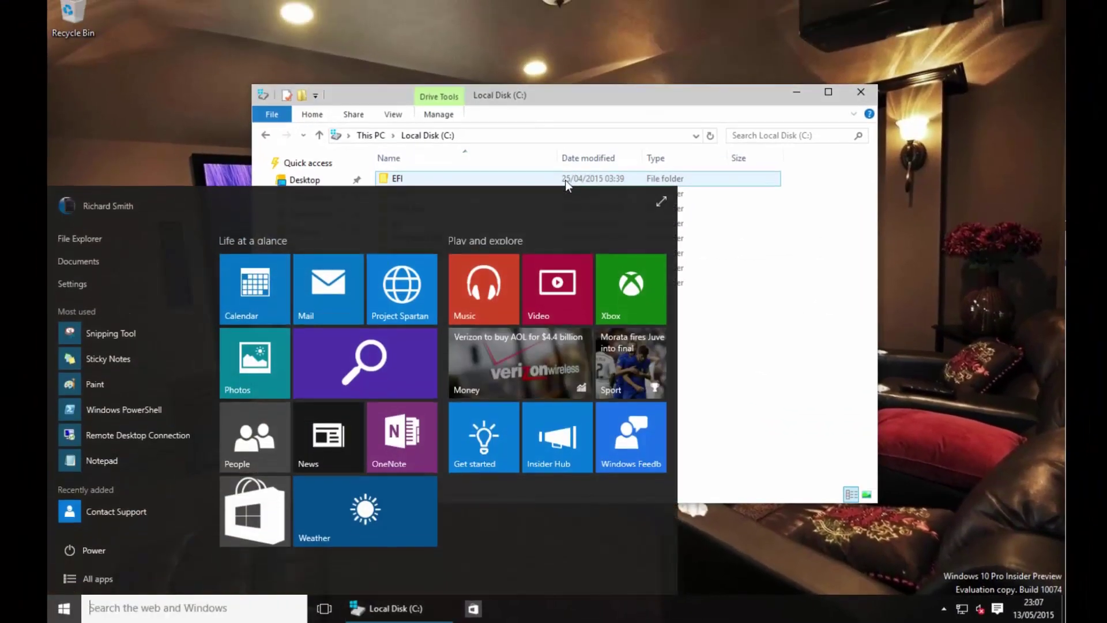
pyautogui.write('command')
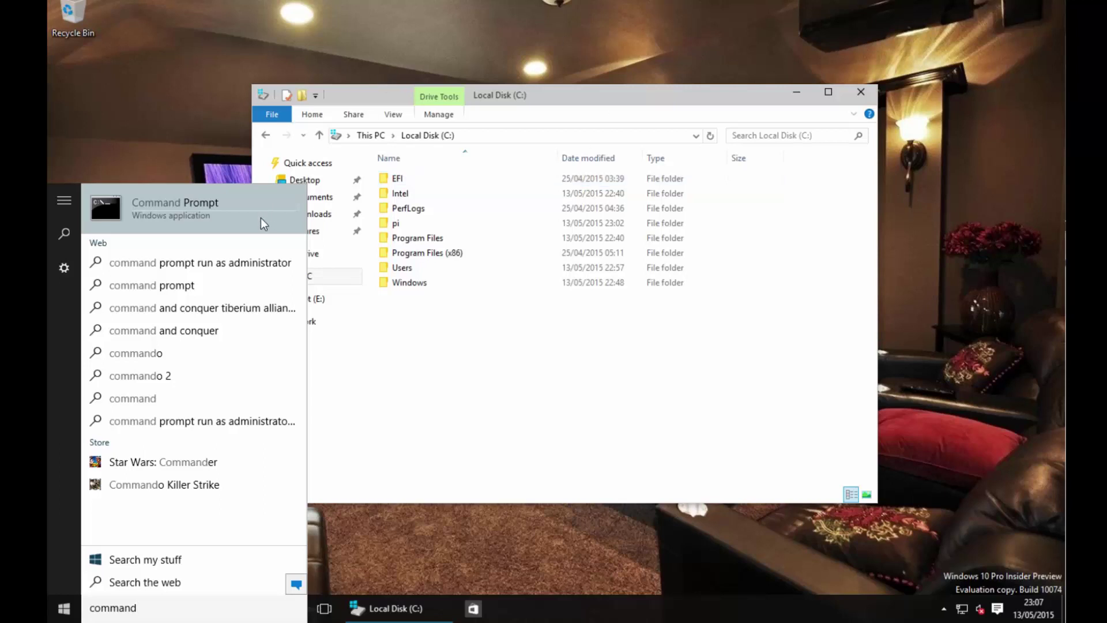
pyautogui.rightClick(202, 206)
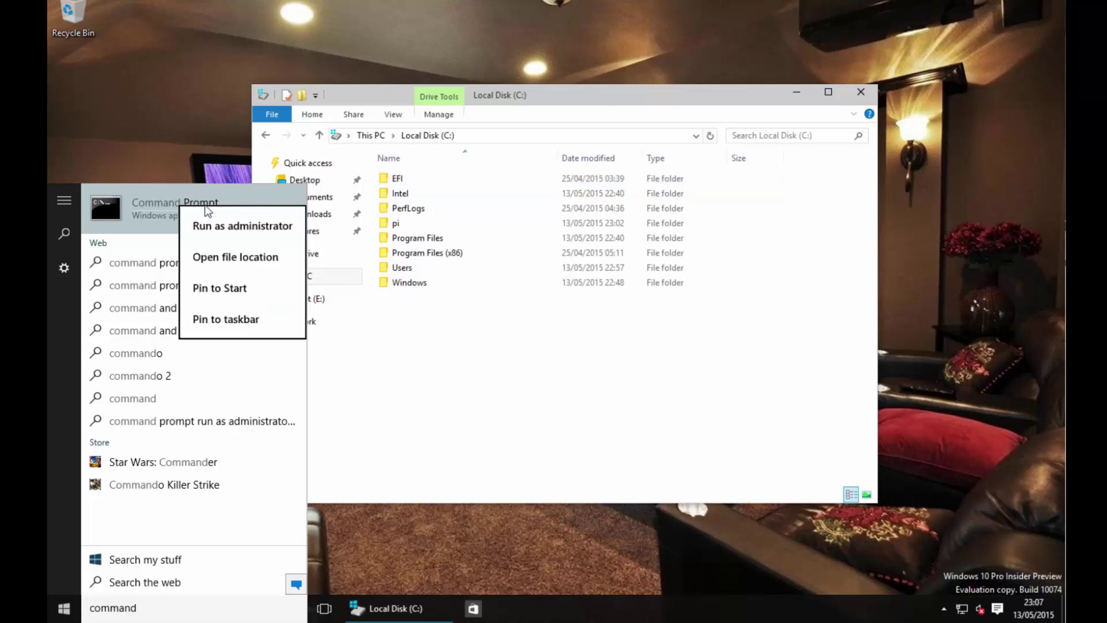
pyautogui.click(253, 228)
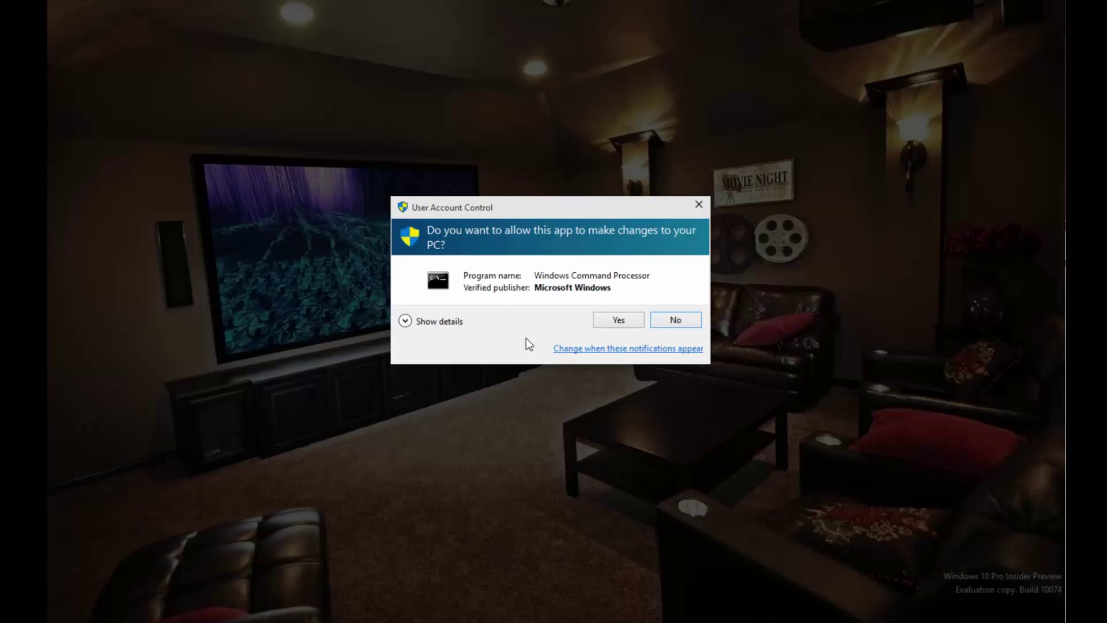
pyautogui.click(619, 321)
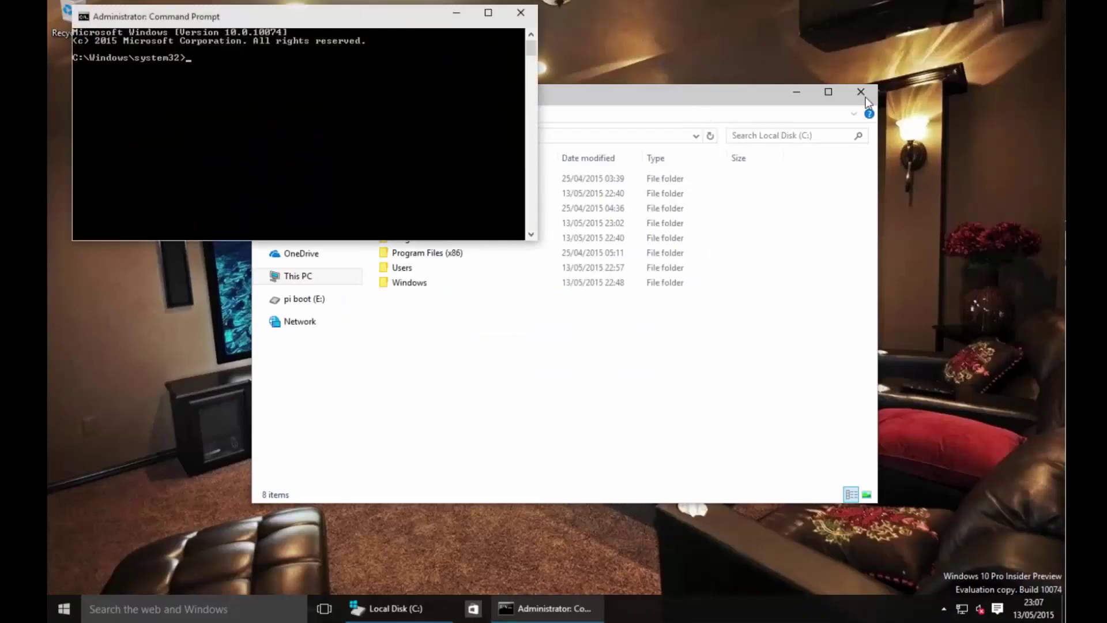
pyautogui.click(861, 92)
pyautogui.doubleClick(386, 16)
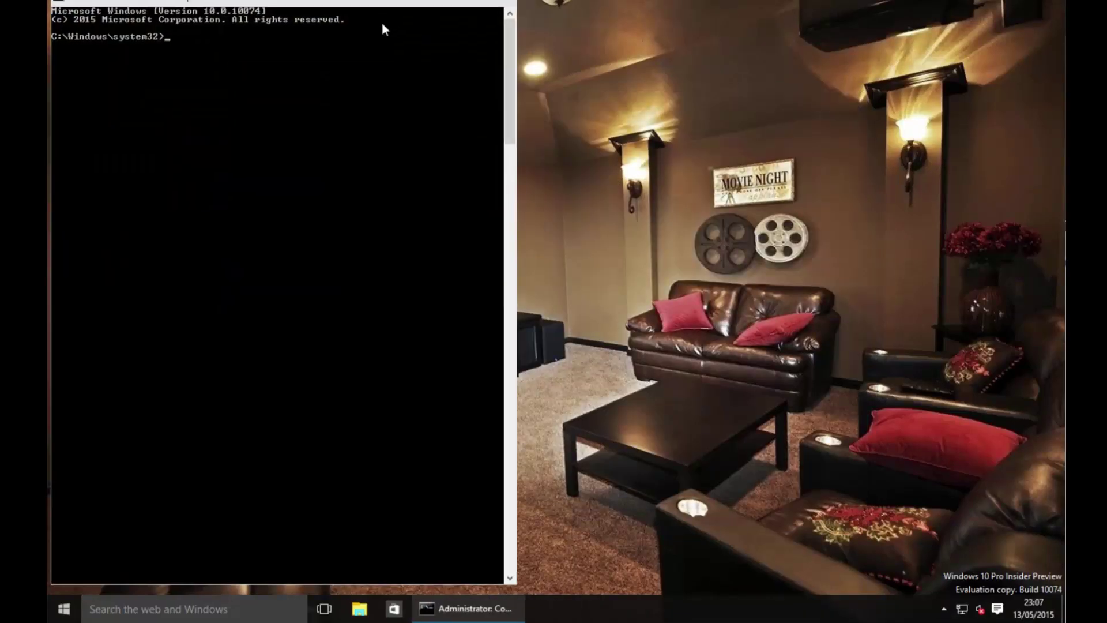
# - List the physical disk drives with "wmic diskdrive list brief" to identify the SD card's device ID
pyautogui.write('wmic diskdrive list brief')
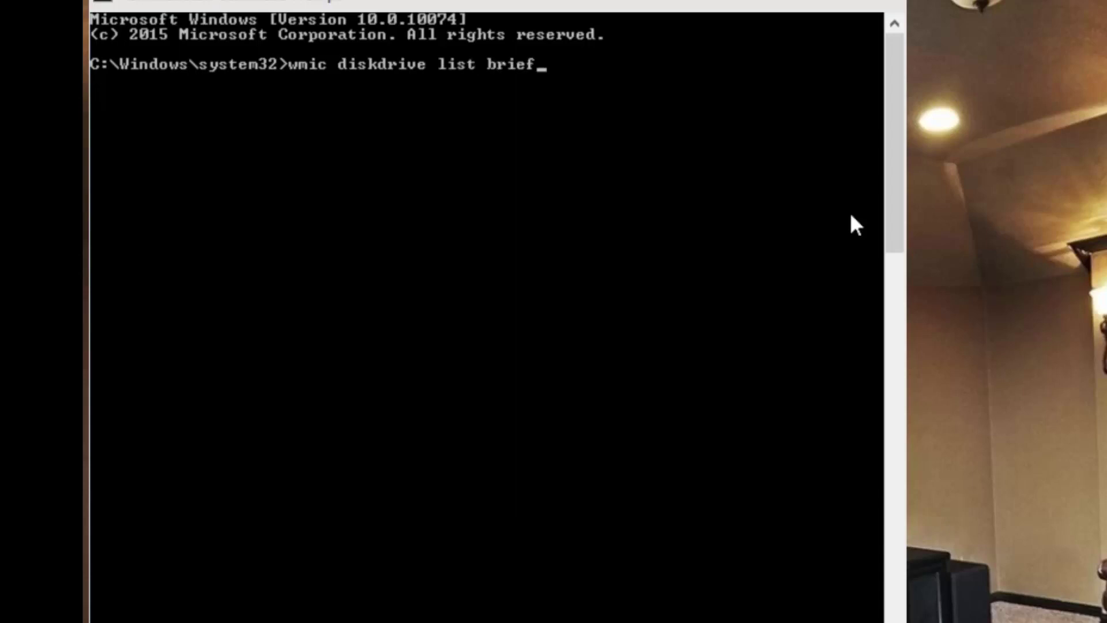
pyautogui.press('Return')
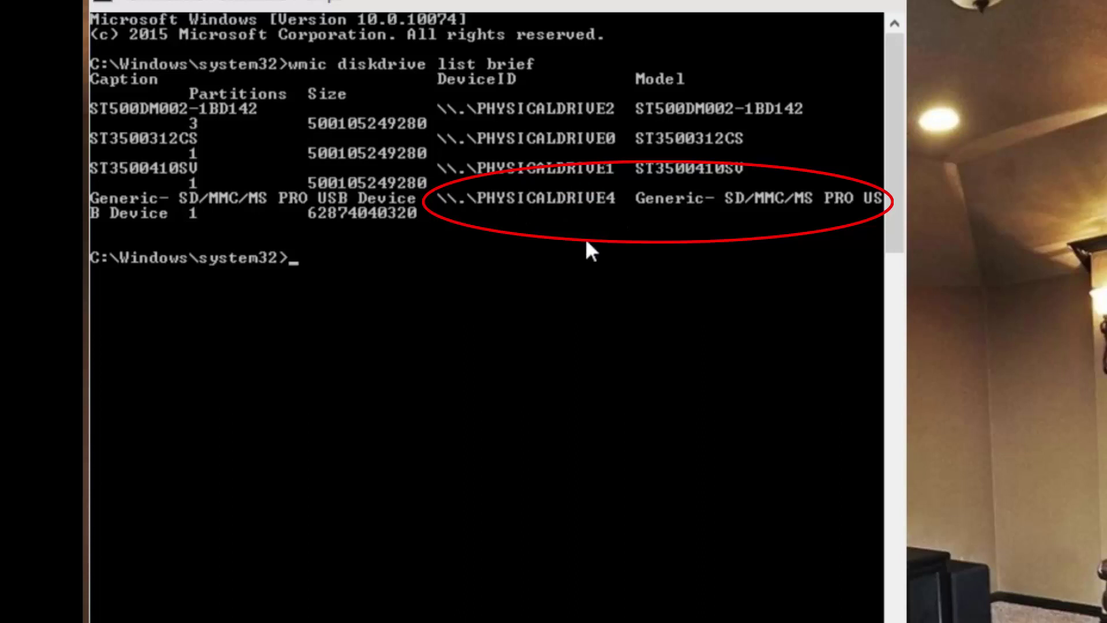
pyautogui.press('Return')
pyautogui.press('Return')
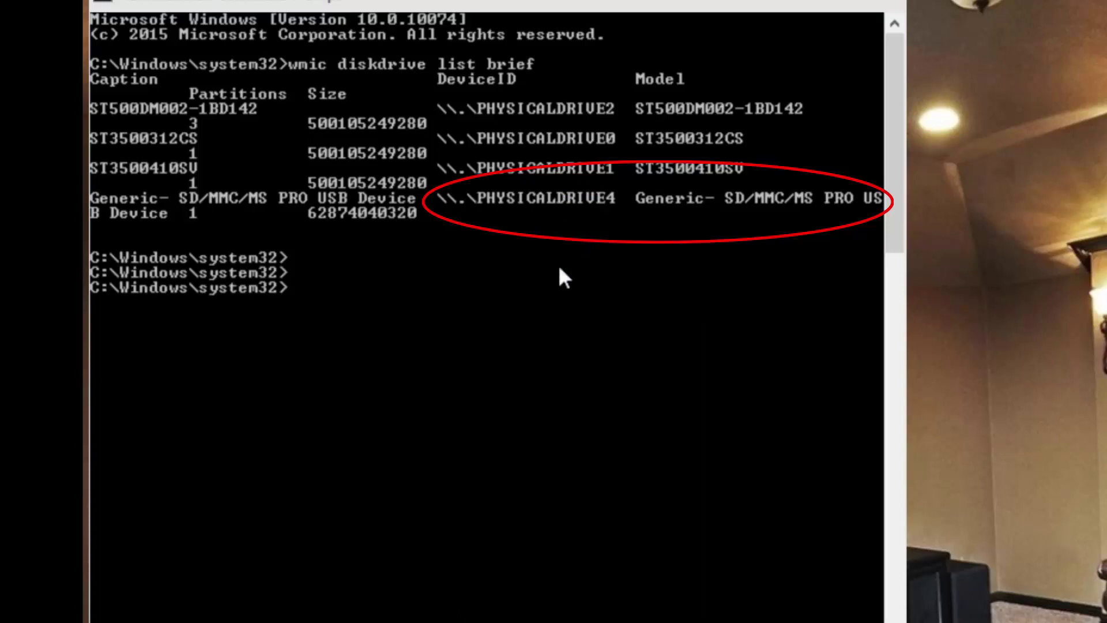
# - Change the working directory to C:\pi and list its contents
pyautogui.write('cd\\')
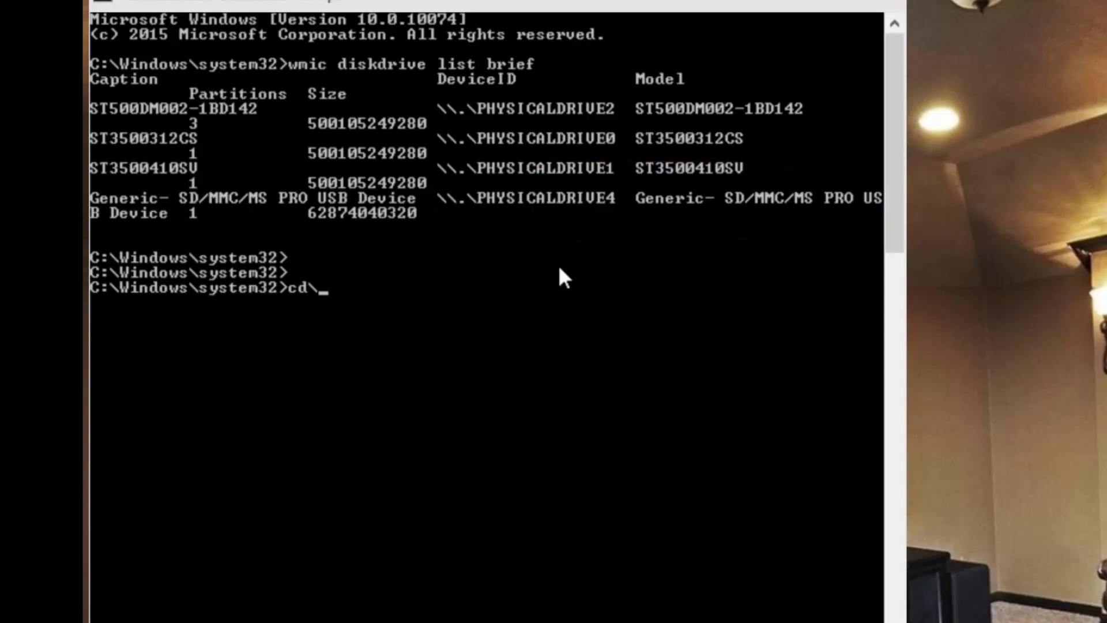
pyautogui.write('pi')
pyautogui.press('Return')
pyautogui.write('dir')
pyautogui.press('Return')
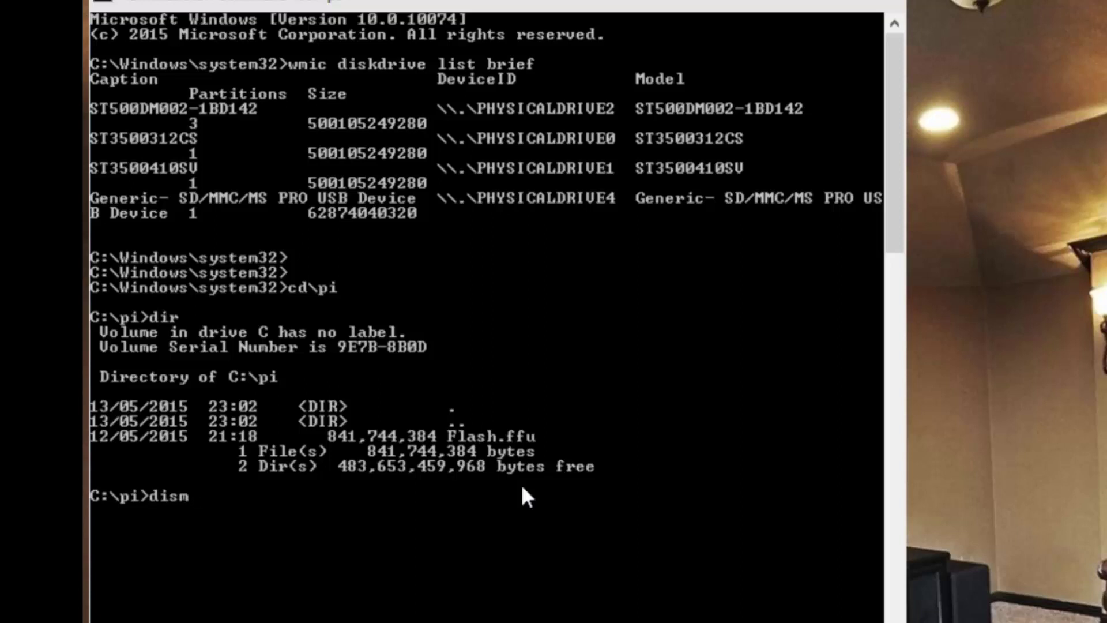
# - Complete and run "dism.exe /apply-image /imagefile:flash.ffu /applydrive:\\.\physicaldrive4 /skipplatformcheck" to flash the image onto the SD card
pyautogui.write('/apply-')
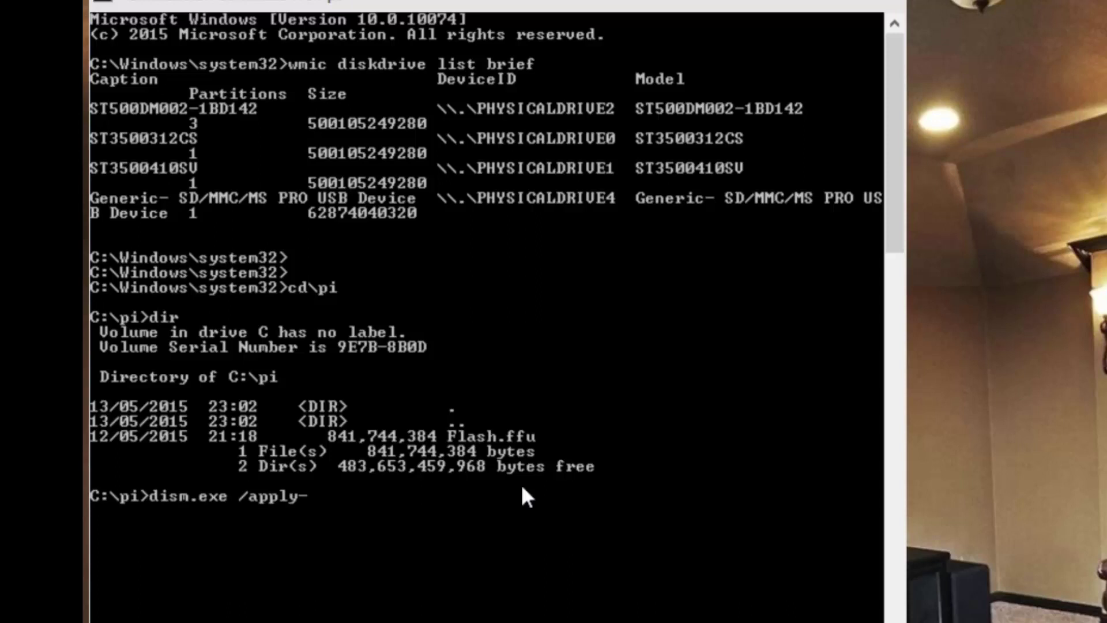
pyautogui.write('image /image-')
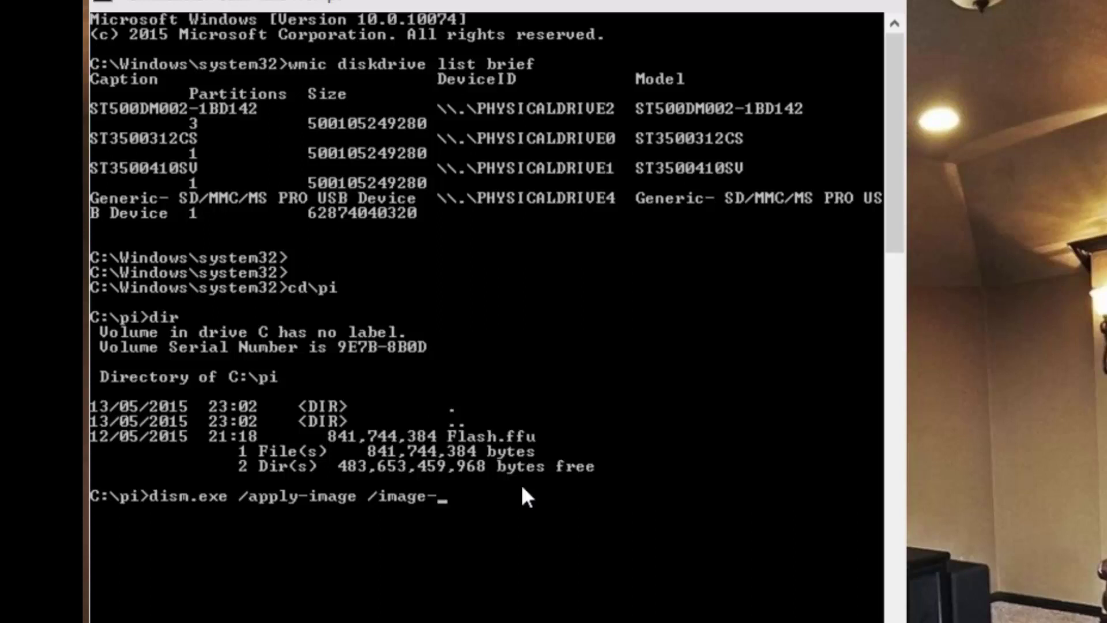
pyautogui.press('BackSpace')
pyautogui.write('file:flash.ffu ')
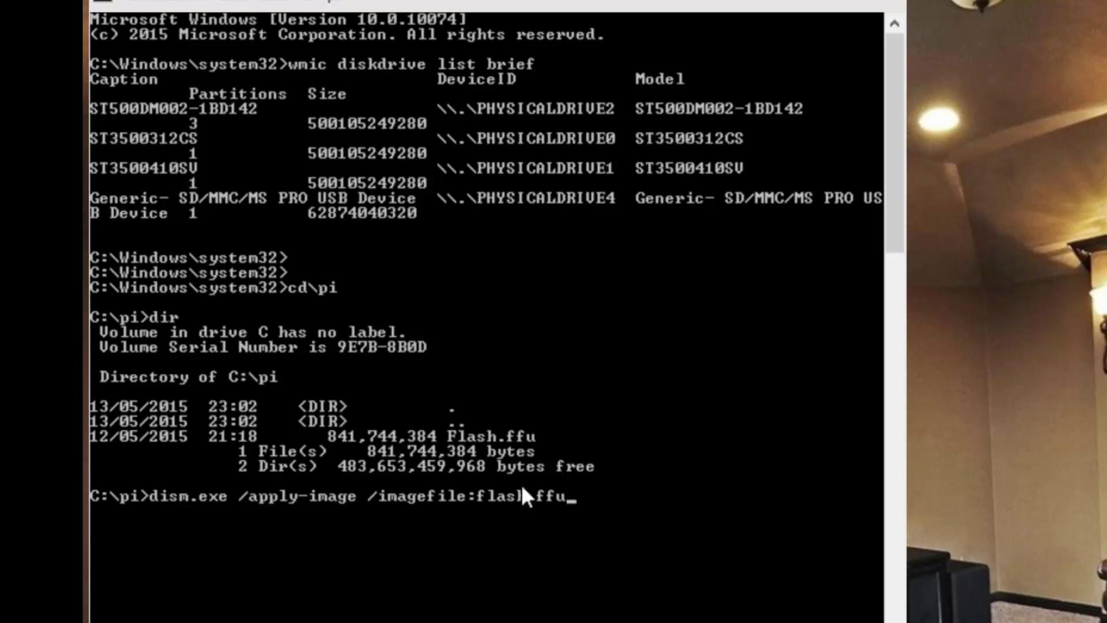
pyautogui.write('/applydrive')
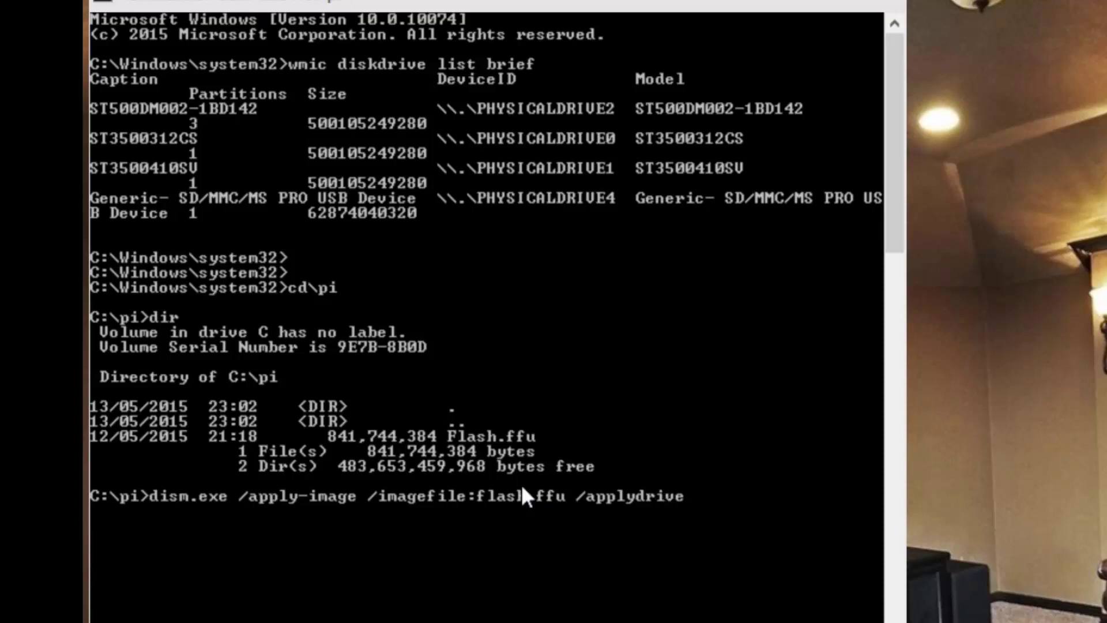
pyautogui.write(':')
pyautogui.write('\\\\.\\physicaldrive')
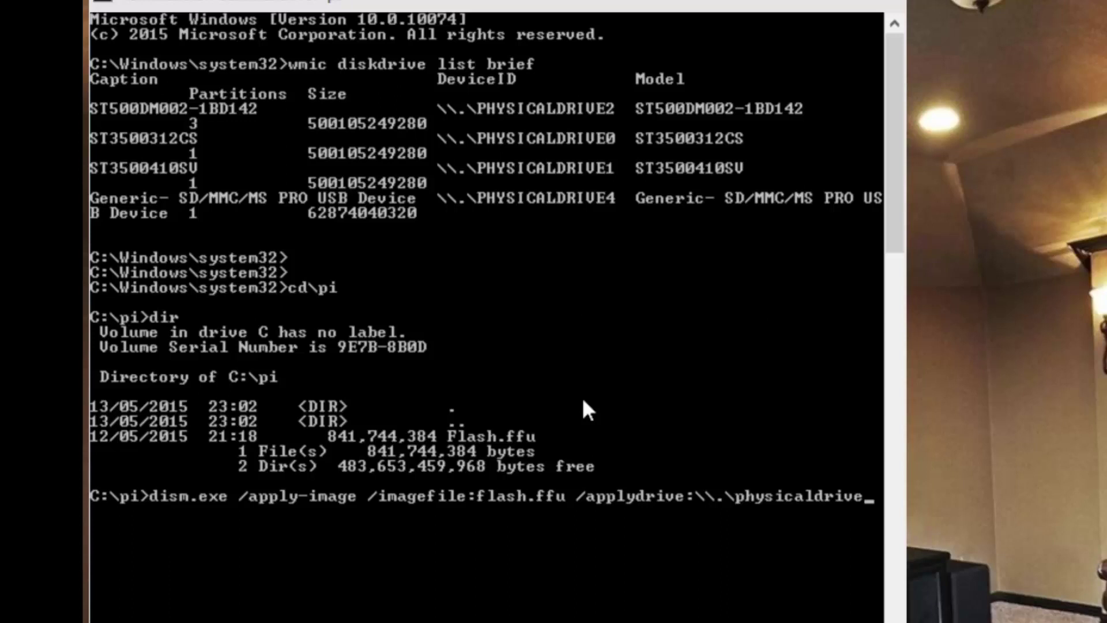
pyautogui.write('4 /skip')
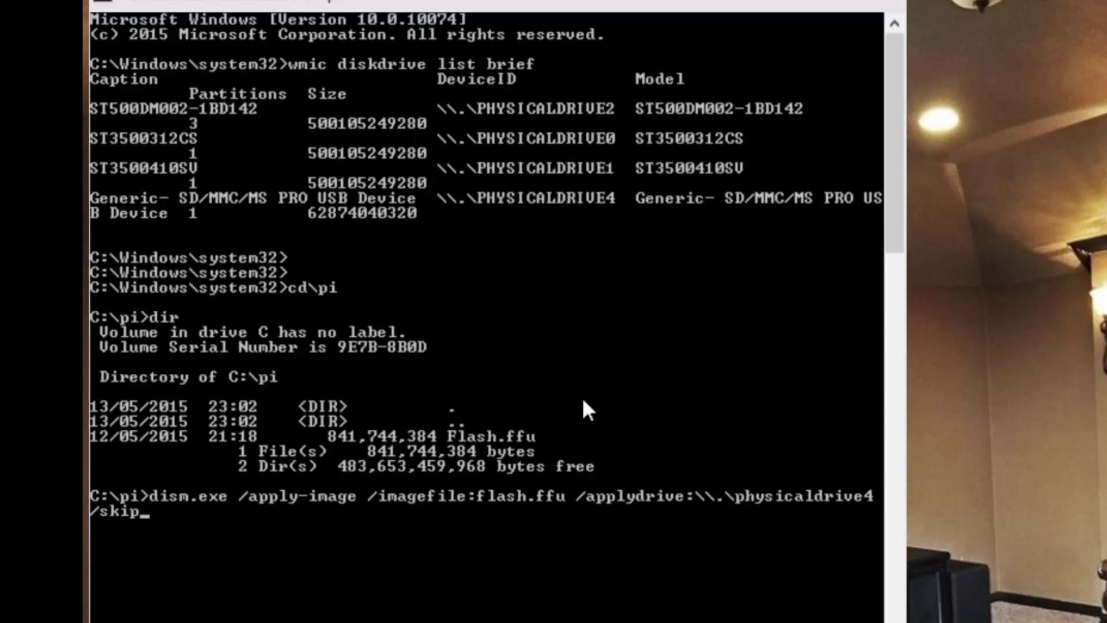
pyautogui.write('platformcheck')
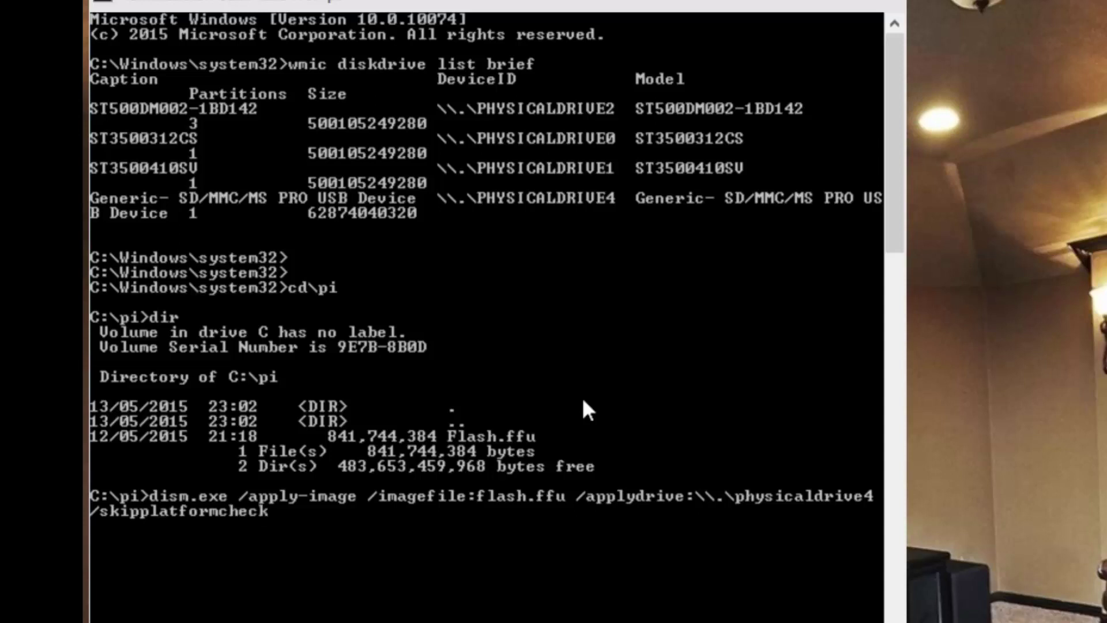
pyautogui.press('Return')
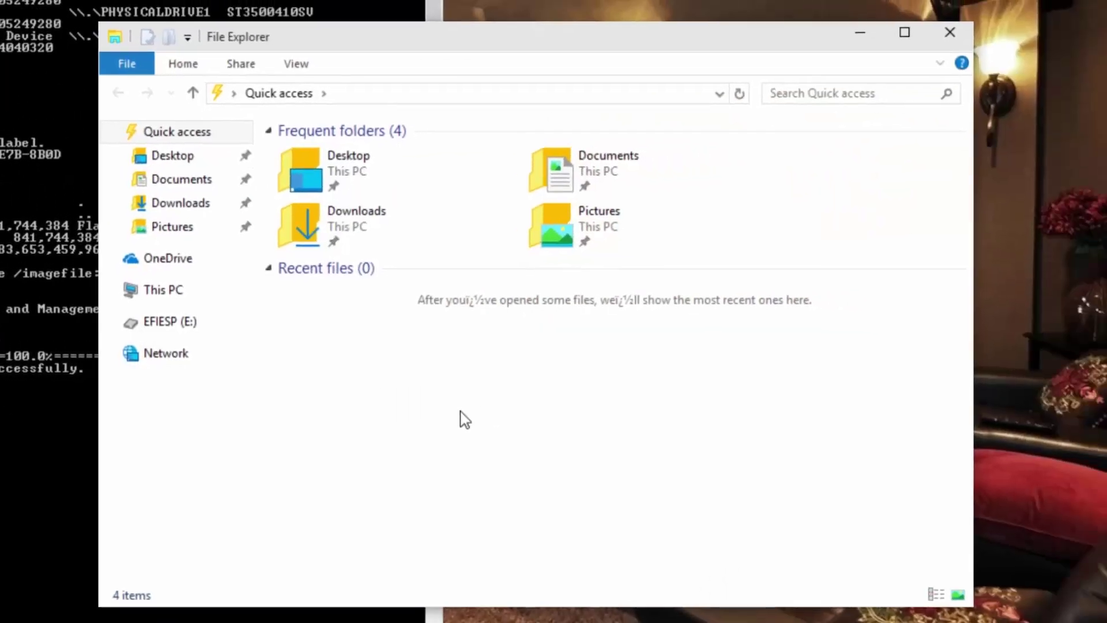
# - Browse the EFIESP (E:) drive in File Explorer, examining its Windows, Packages and boot\EFI folders, and return to the drive's root
pyautogui.click(180, 296)
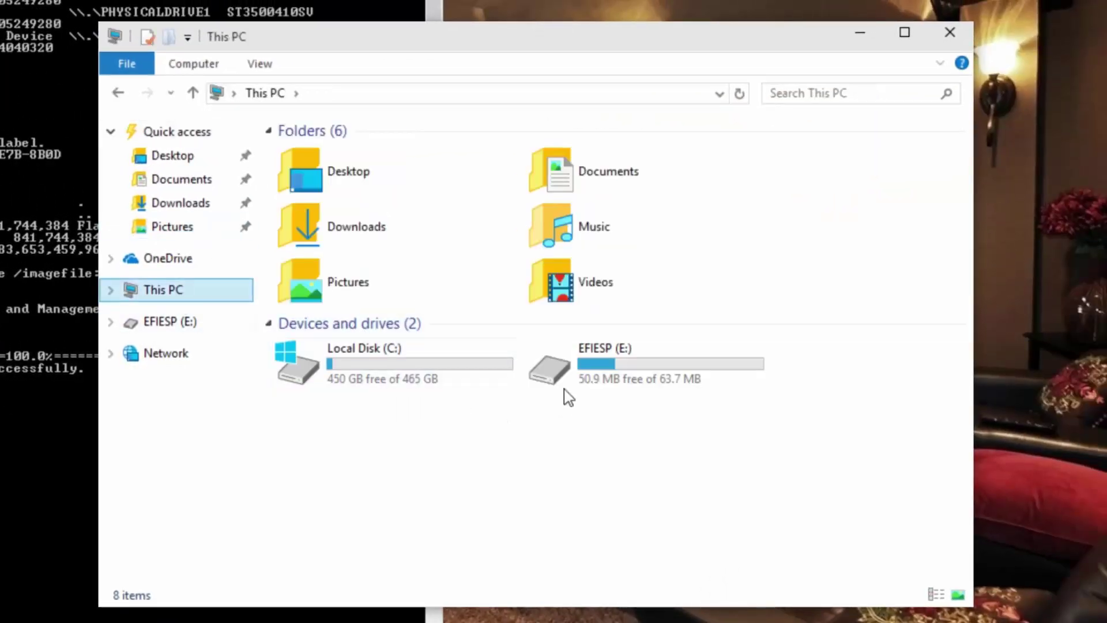
pyautogui.doubleClick(606, 369)
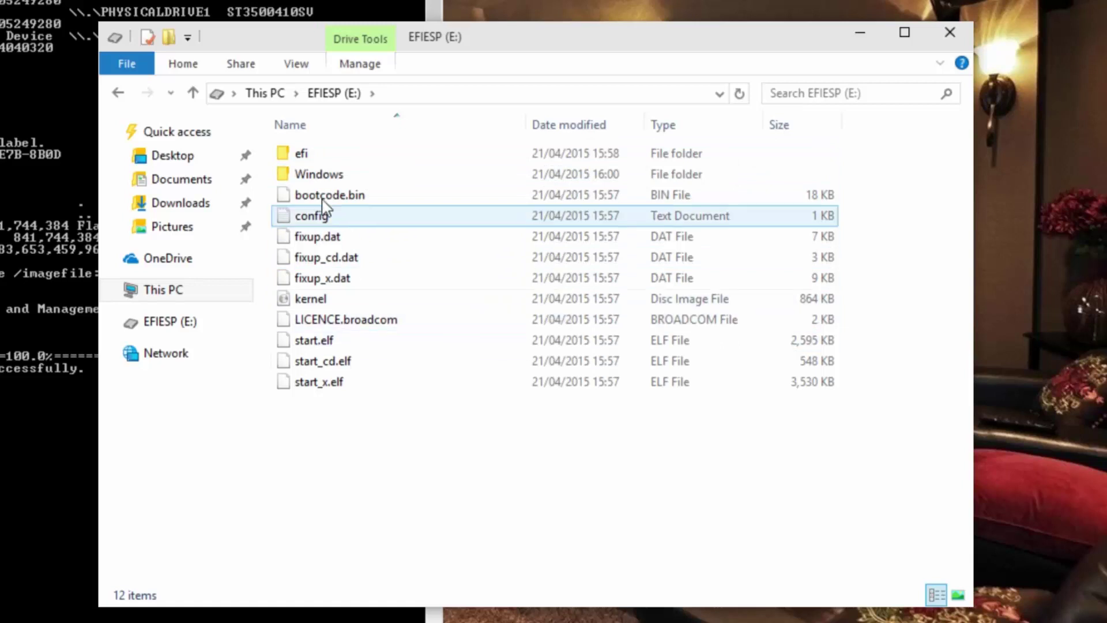
pyautogui.doubleClick(319, 175)
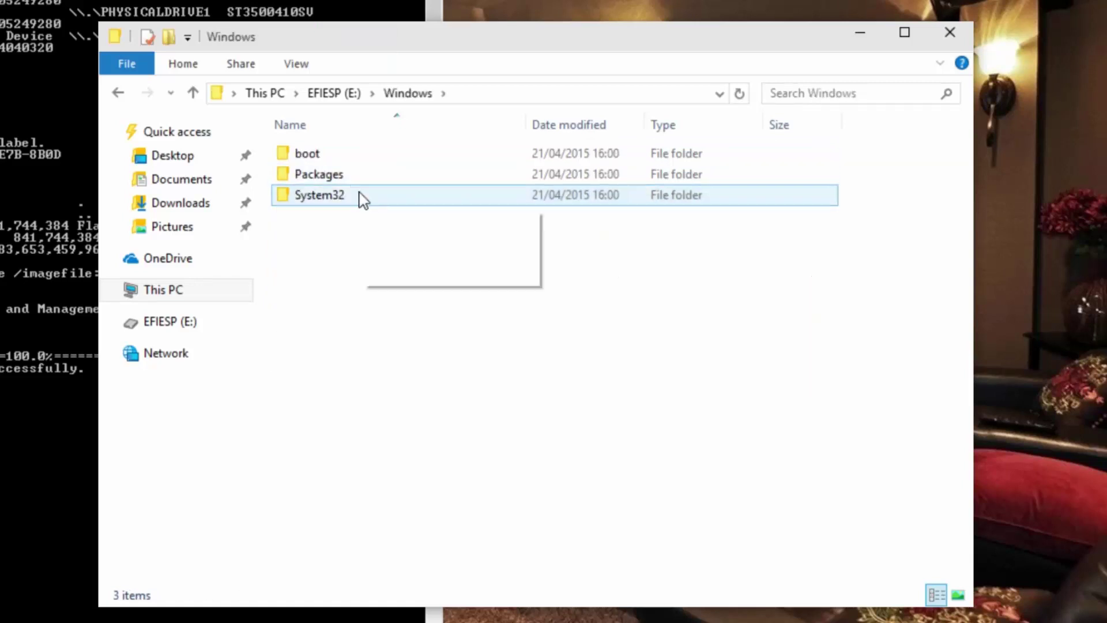
pyautogui.doubleClick(335, 183)
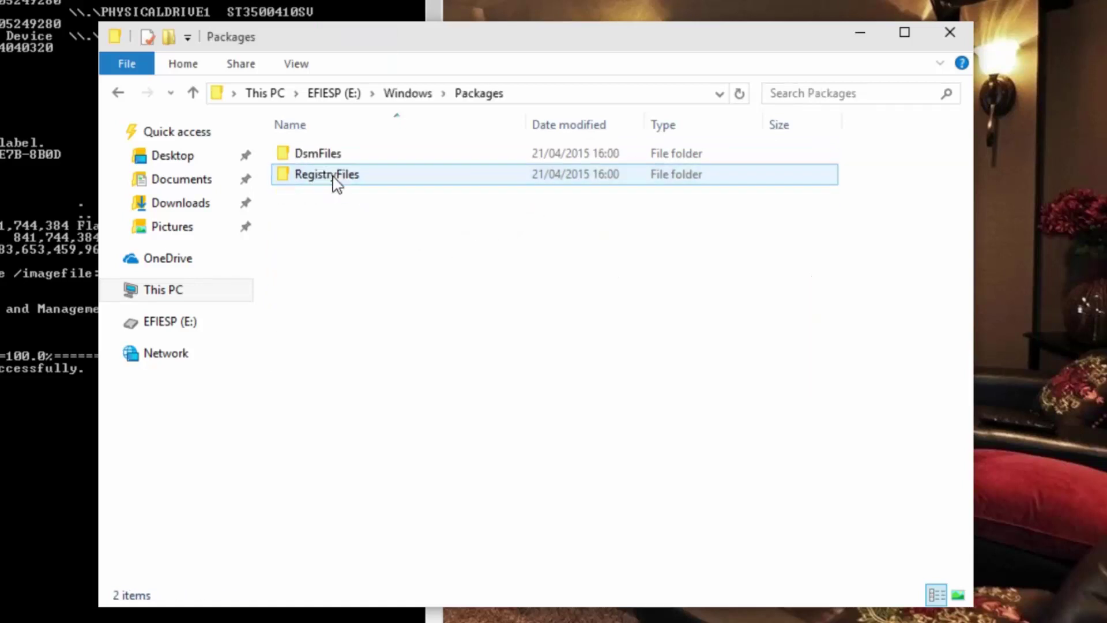
pyautogui.click(415, 94)
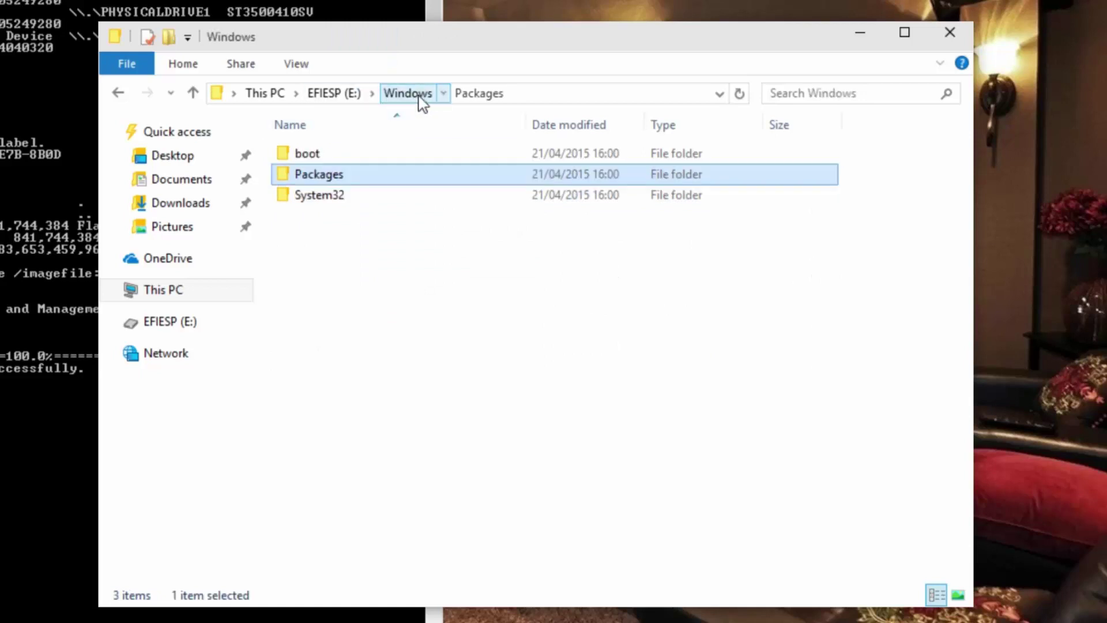
pyautogui.doubleClick(338, 155)
pyautogui.doubleClick(343, 161)
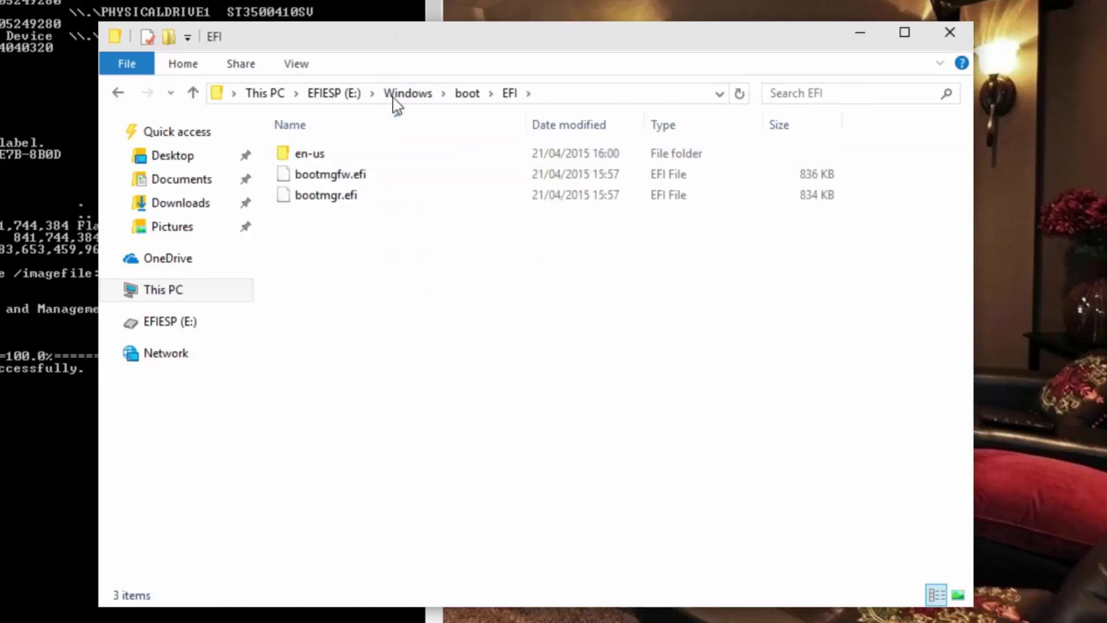
pyautogui.click(336, 93)
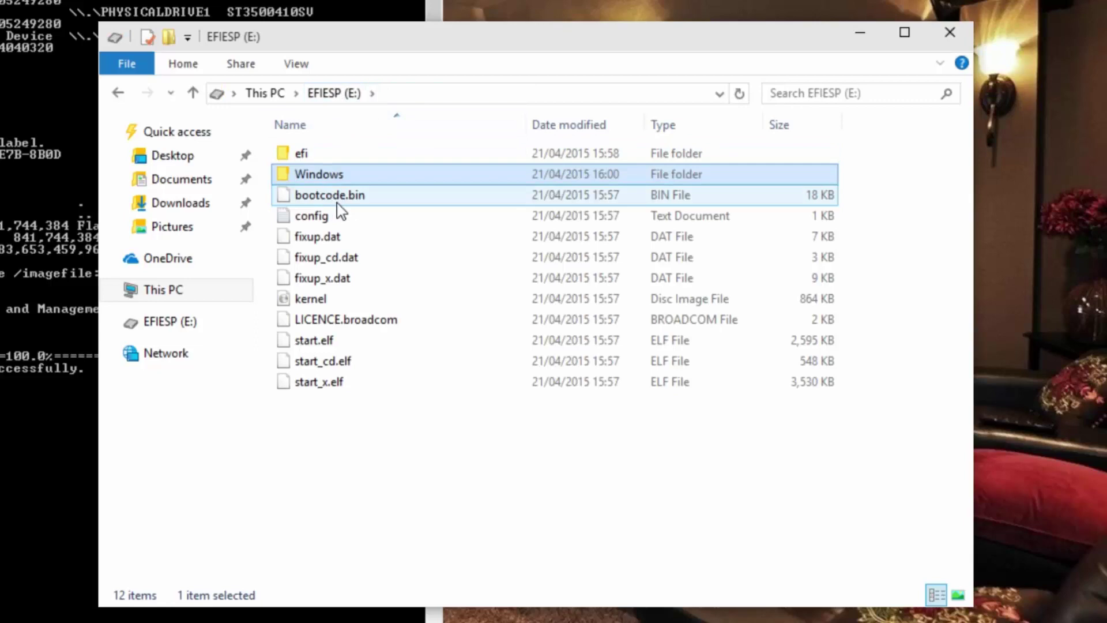
# - View the config text file on the EFIESP drive in Notepad, close it and close the File Explorer window
pyautogui.doubleClick(315, 216)
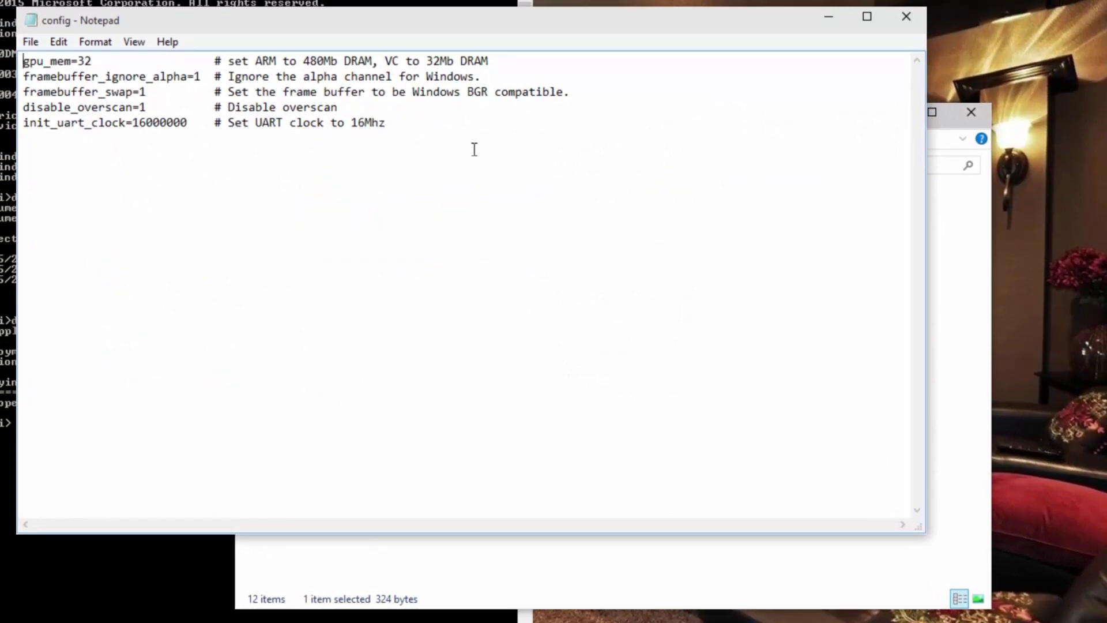
pyautogui.click(907, 16)
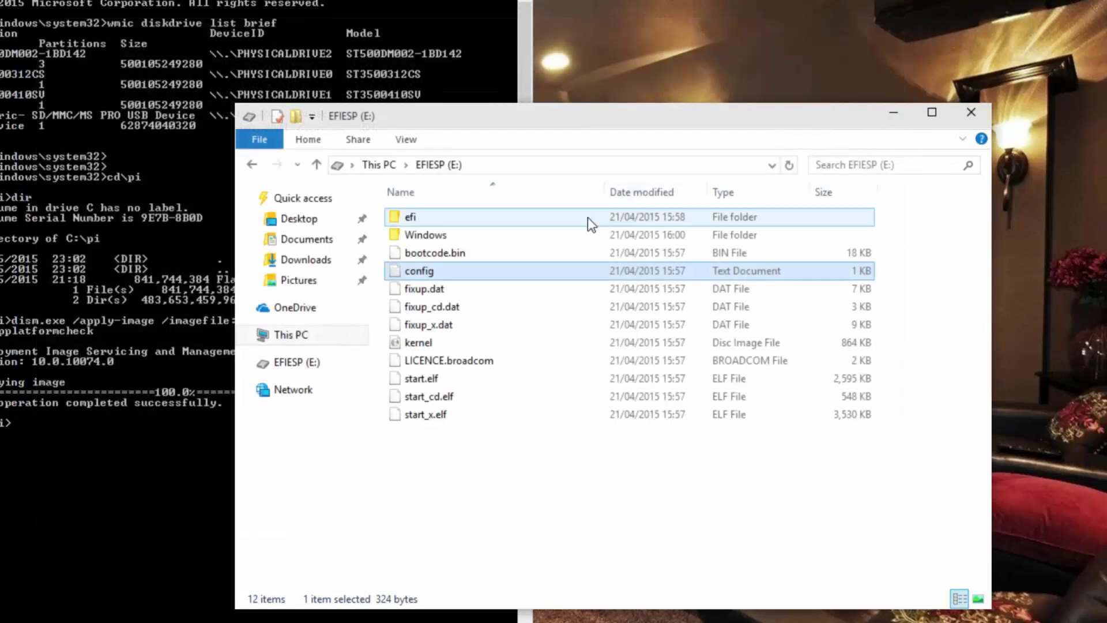
pyautogui.click(979, 116)
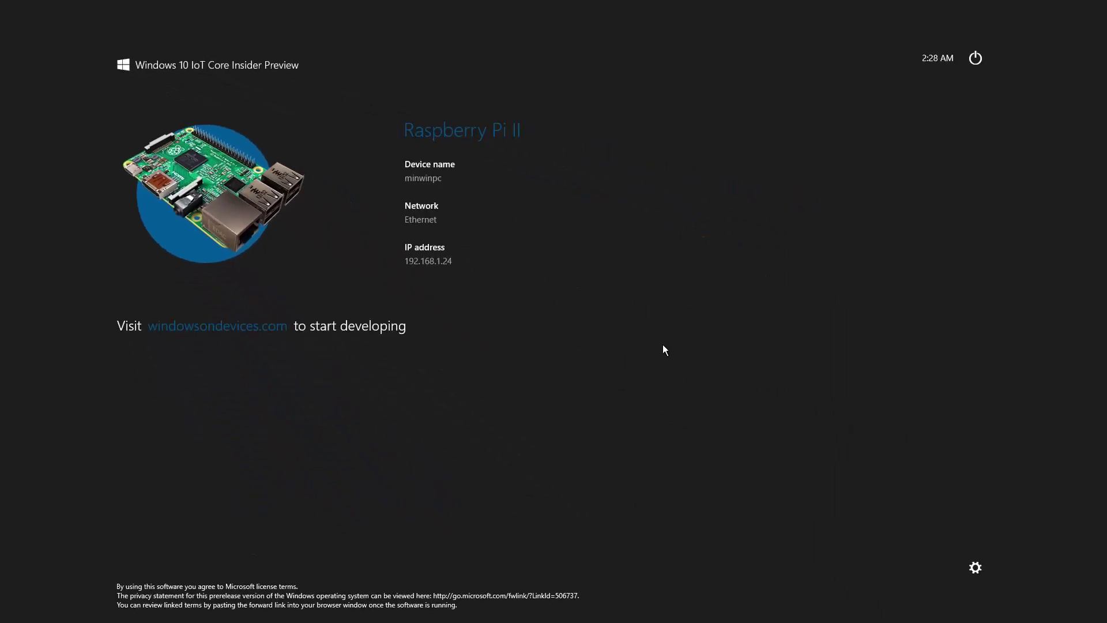
# - In the IoT Core device settings, set the time zone to "(UTC) Dublin, Edinburgh, Lisbon, London" and open the Network & Wi-Fi settings
pyautogui.click(976, 570)
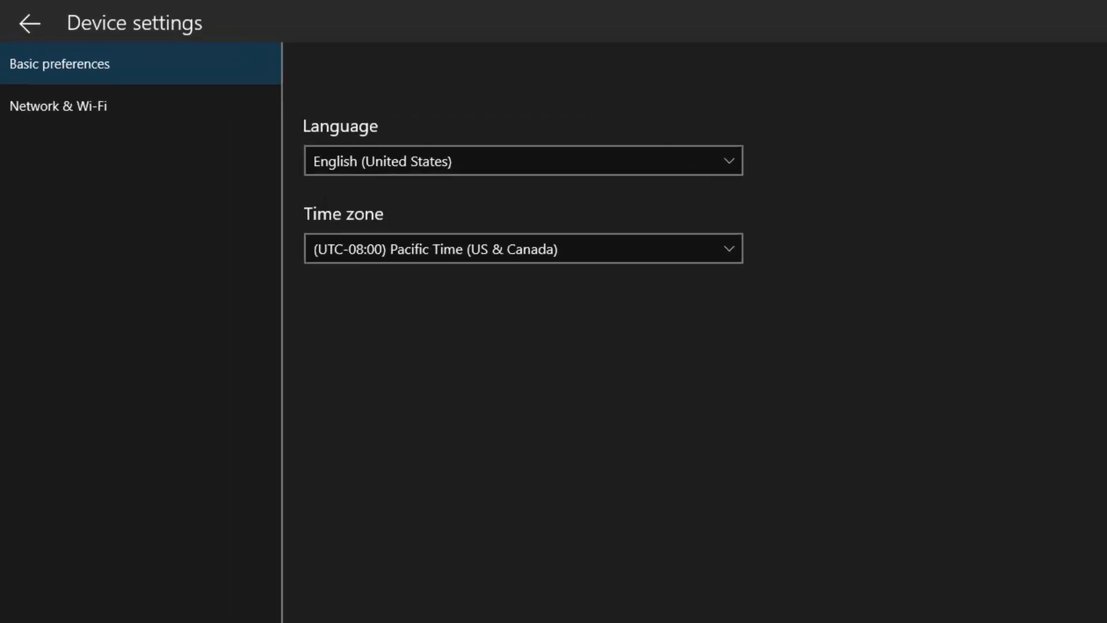
pyautogui.click(731, 171)
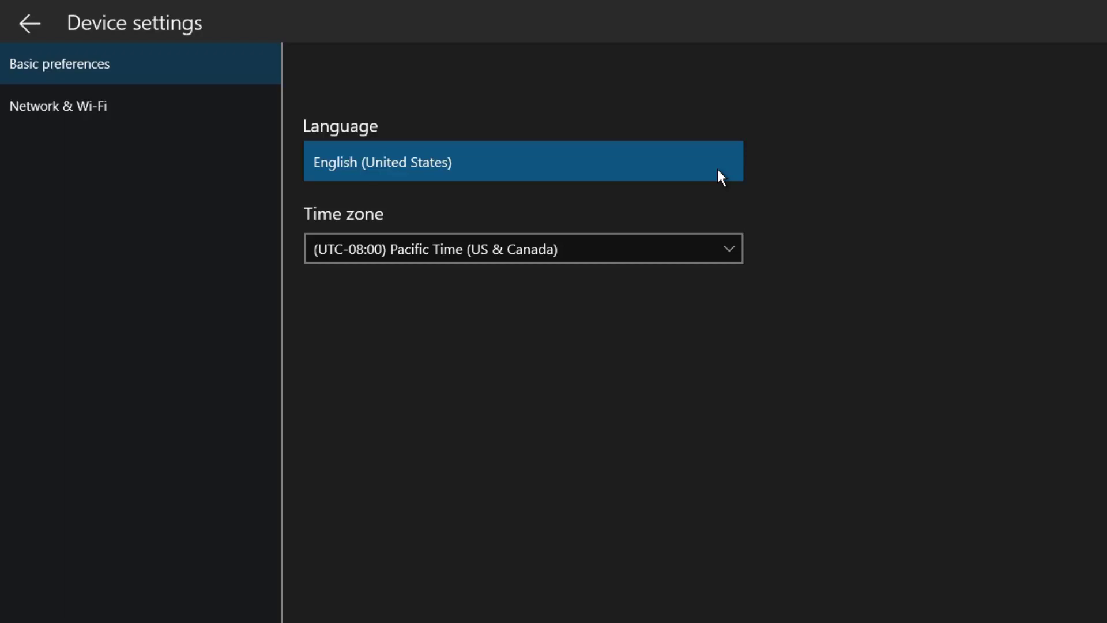
pyautogui.click(640, 247)
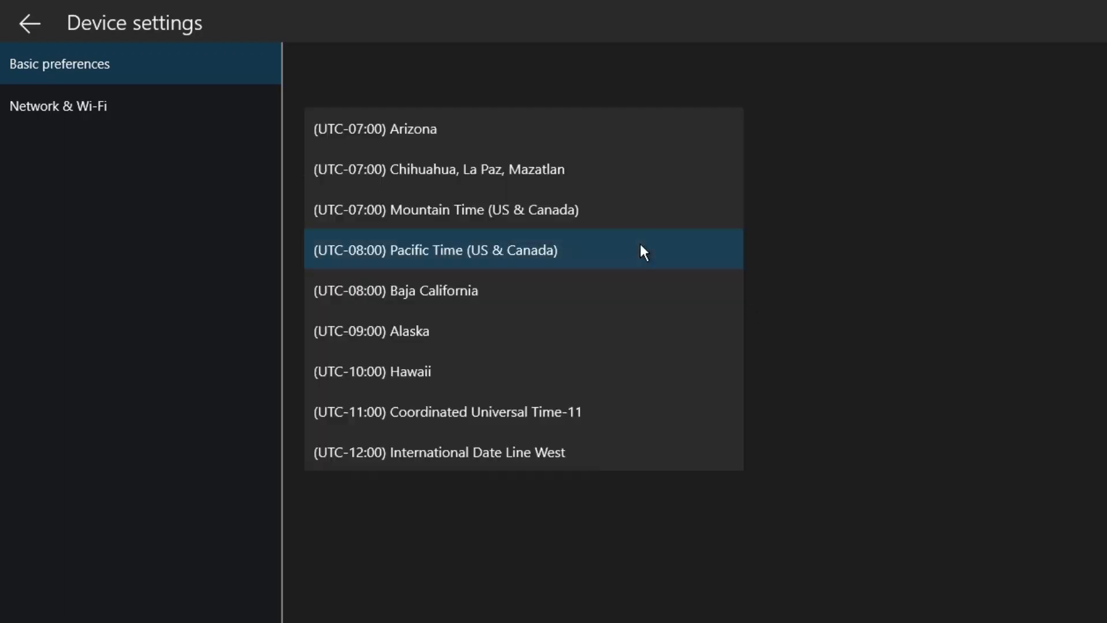
pyautogui.scroll(5, 640, 244)
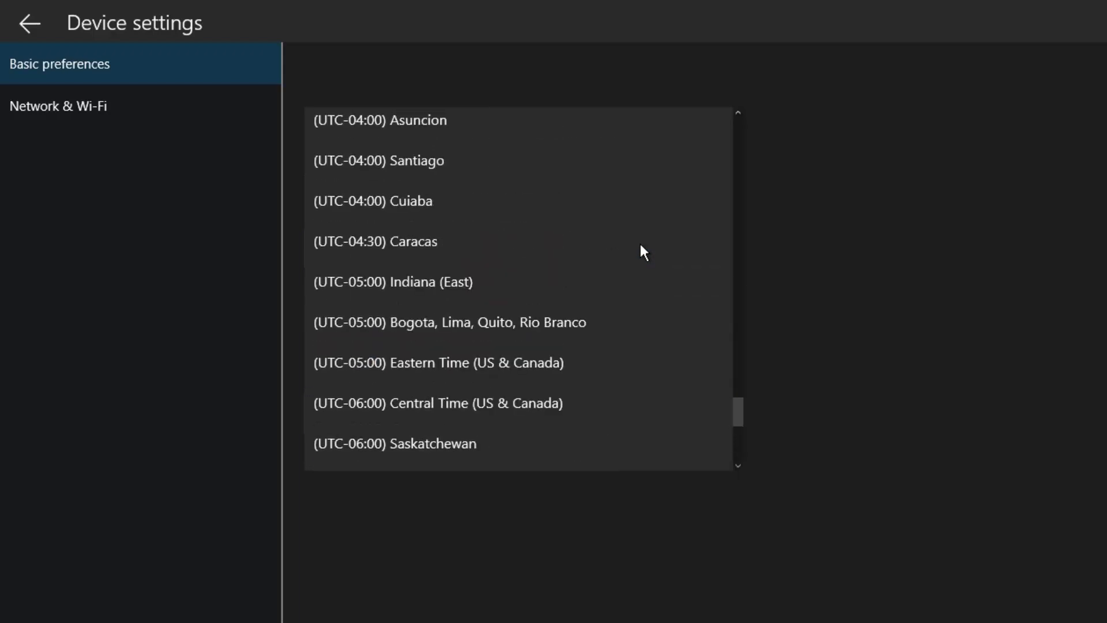
pyautogui.scroll(10, 639, 241)
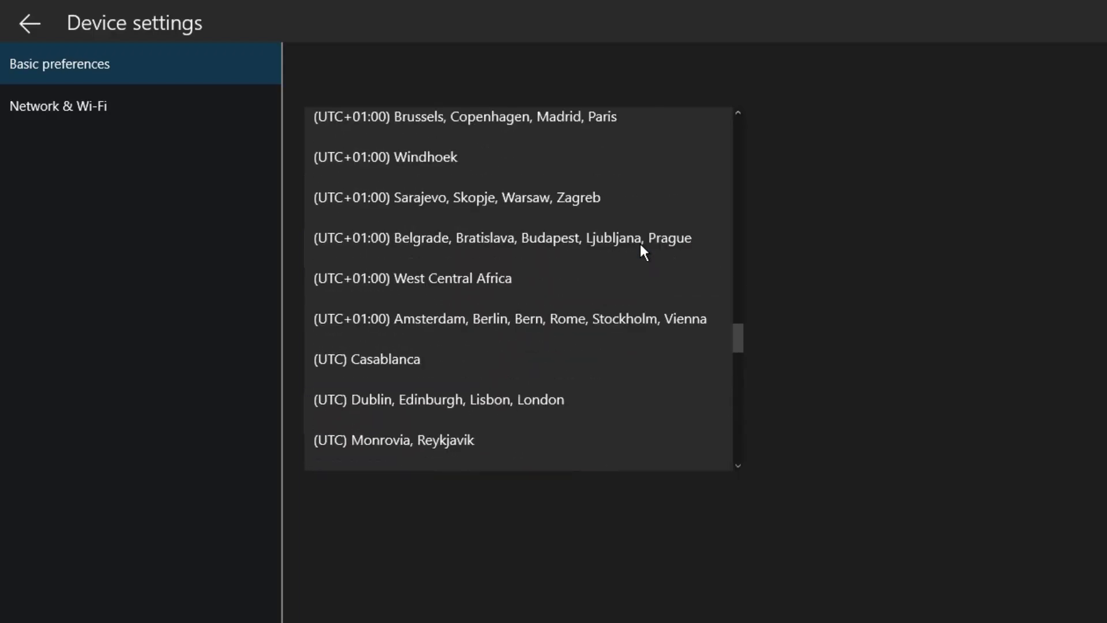
pyautogui.click(501, 392)
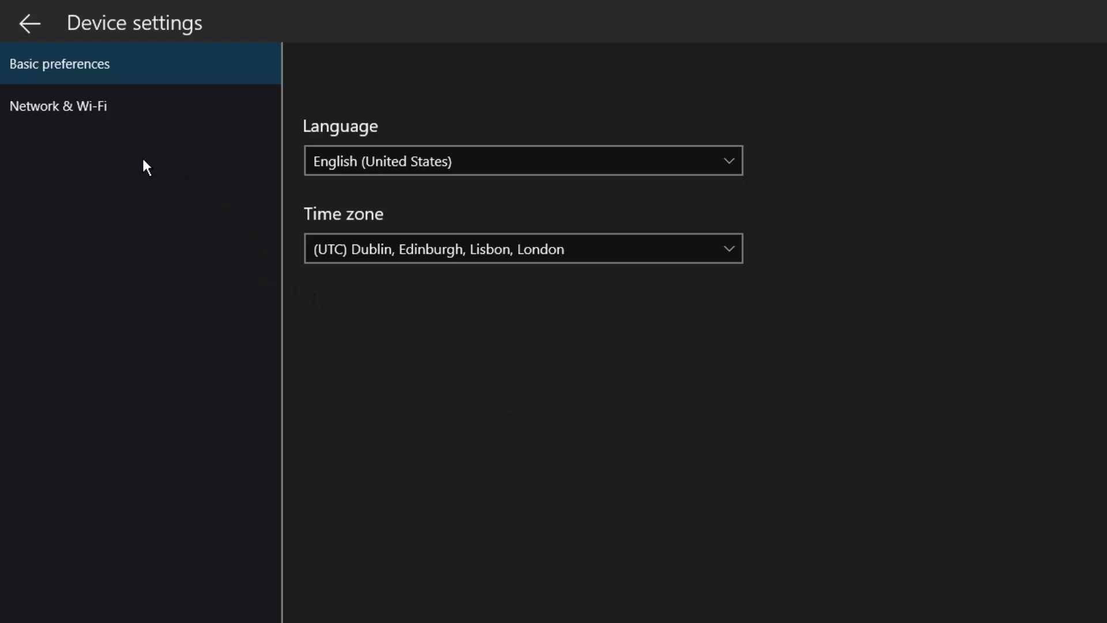
pyautogui.click(115, 125)
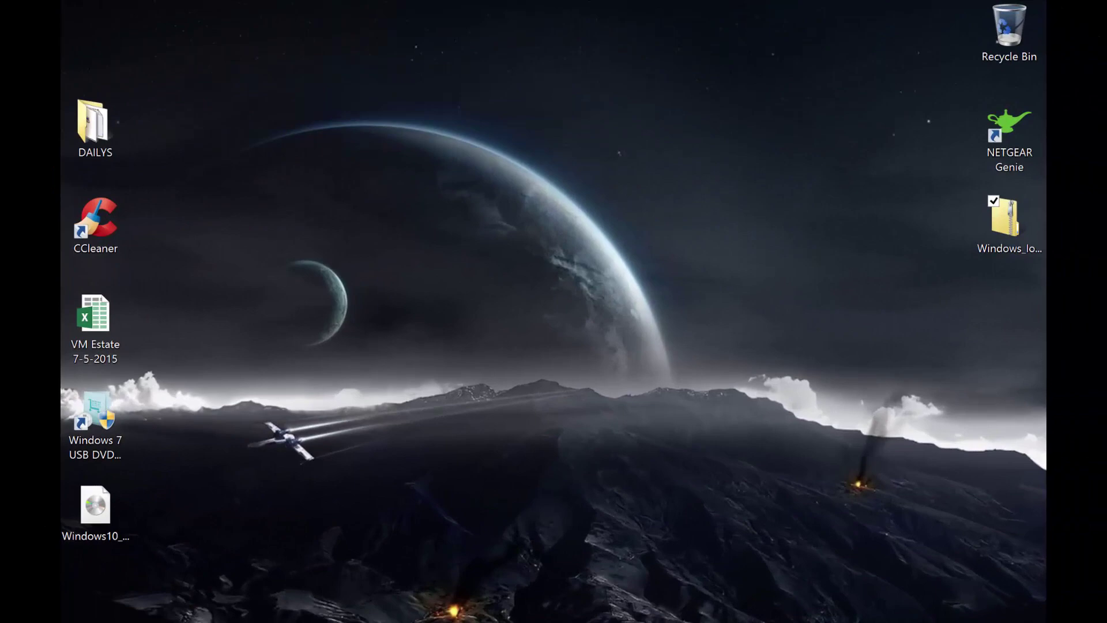
# - Switch to the Windows PC, open Command Prompt and ping the Raspberry Pi at 192.168.1.24
pyautogui.press('super')
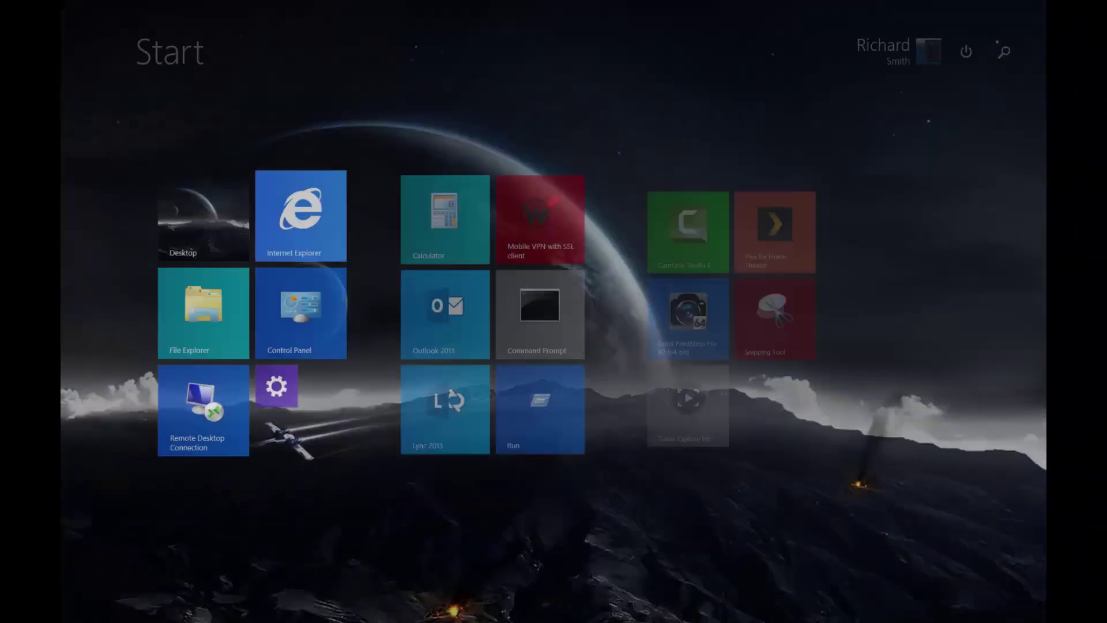
pyautogui.press('super')
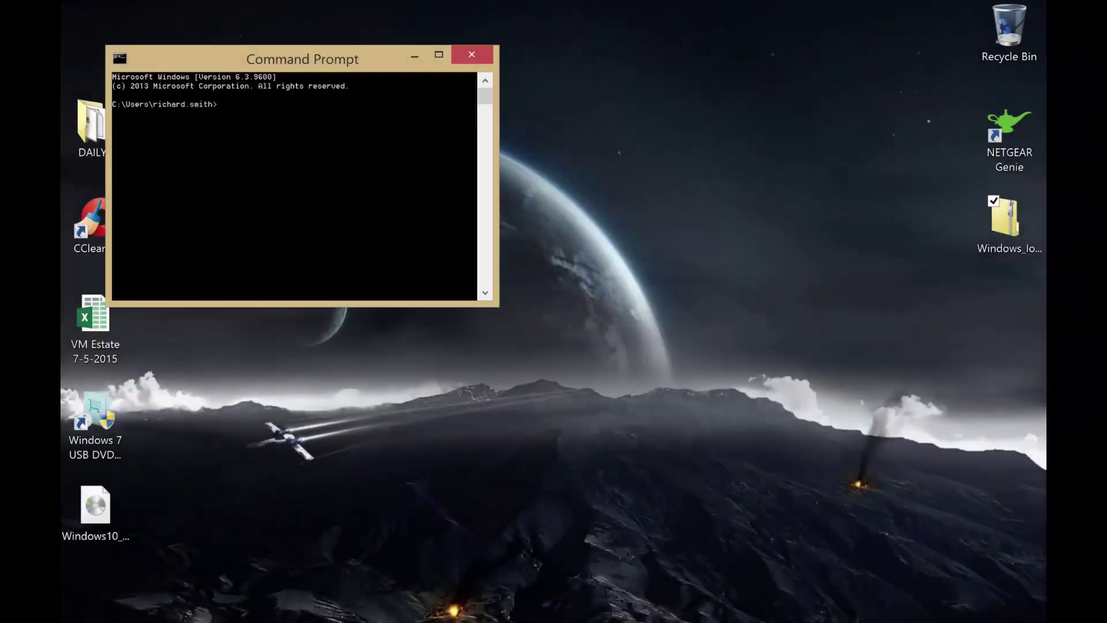
pyautogui.write('ping 192.168.1.24')
pyautogui.press('Return')
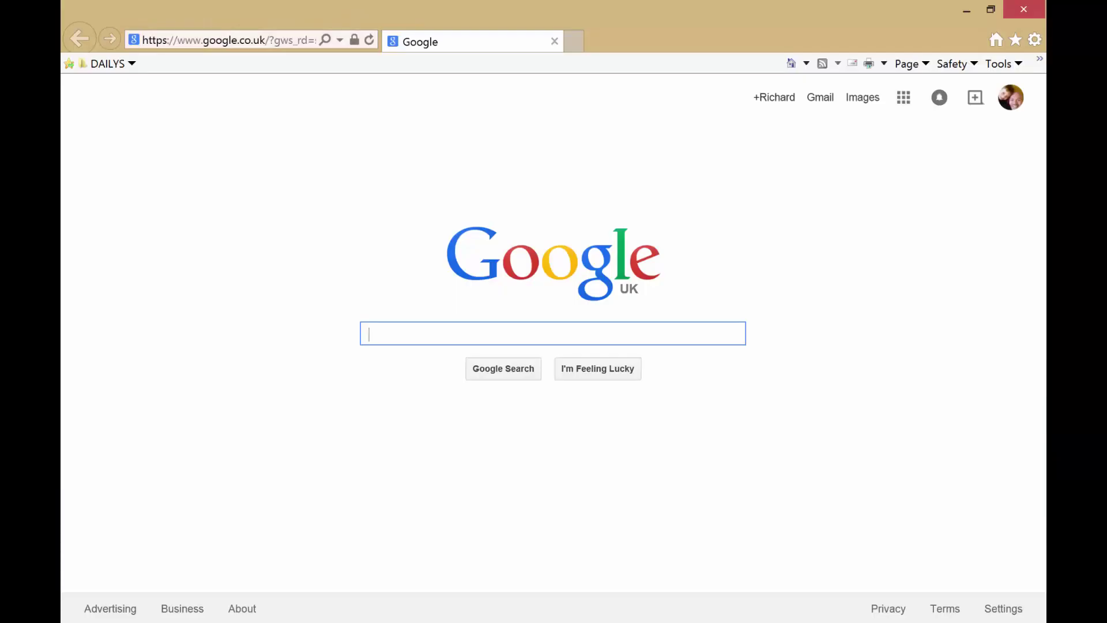
# - Switch to Internet Explorer and load the Raspberry Pi's web management page at minwinpc.local
pyautogui.click(228, 40)
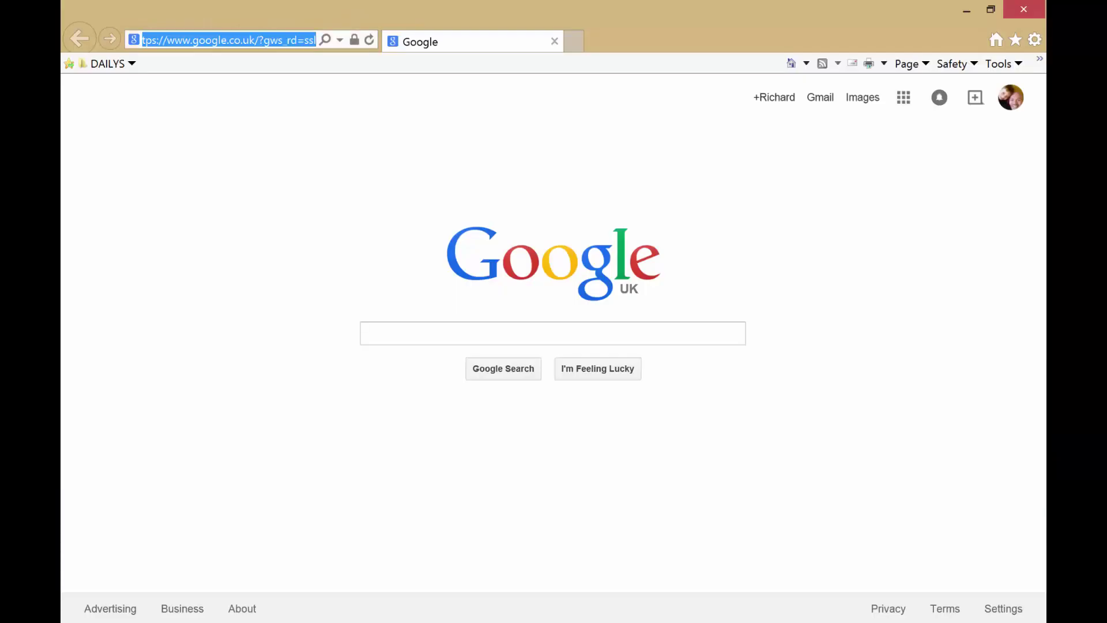
pyautogui.write('min')
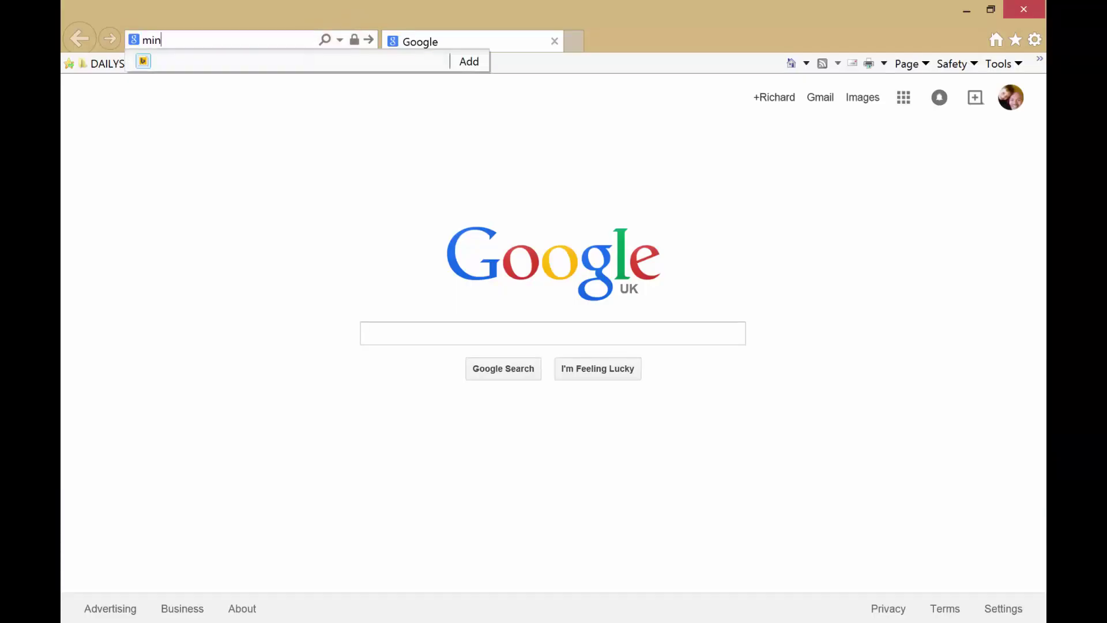
pyautogui.write('winpc.local')
pyautogui.press('Return')
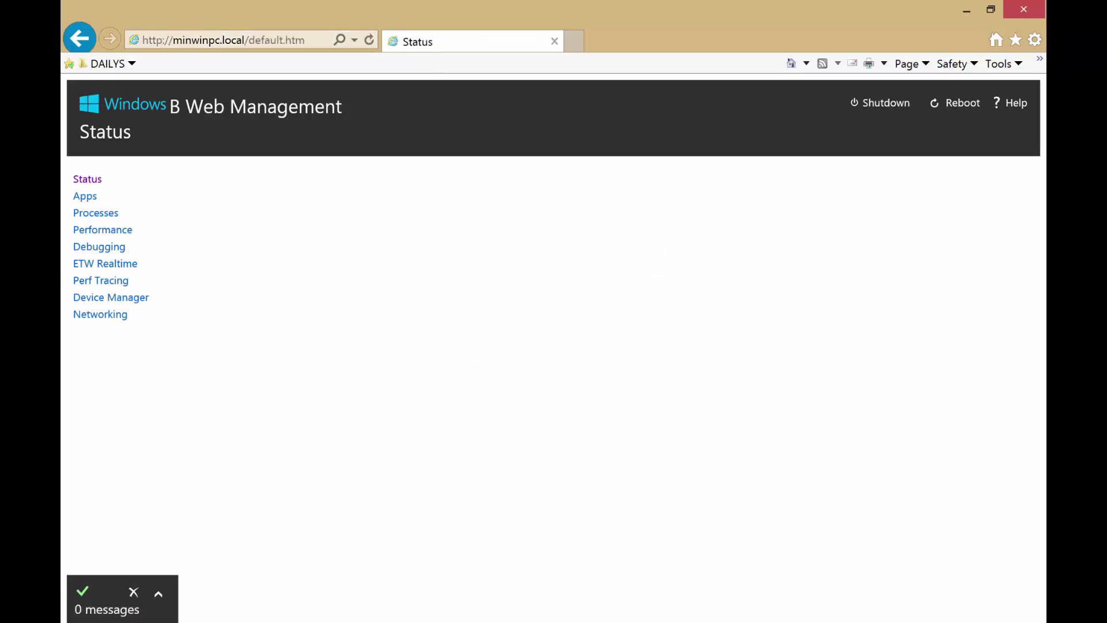
# - Examine the Apps page's installed, running and install options, and the list of running processes on the Processes page
pyautogui.click(85, 196)
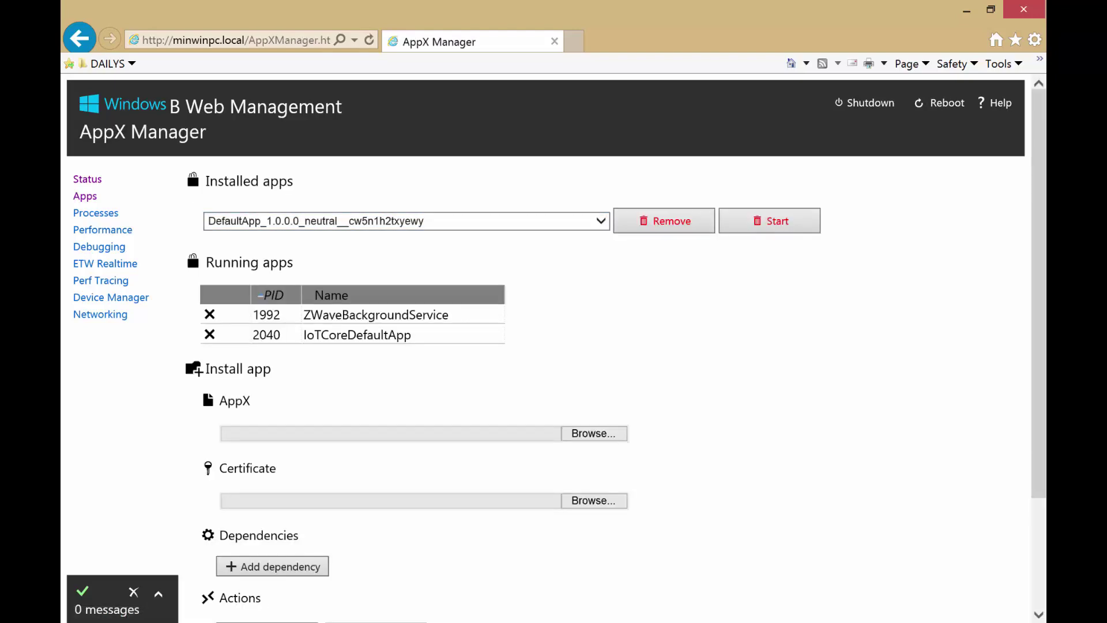
pyautogui.scroll(-3, 554, 346)
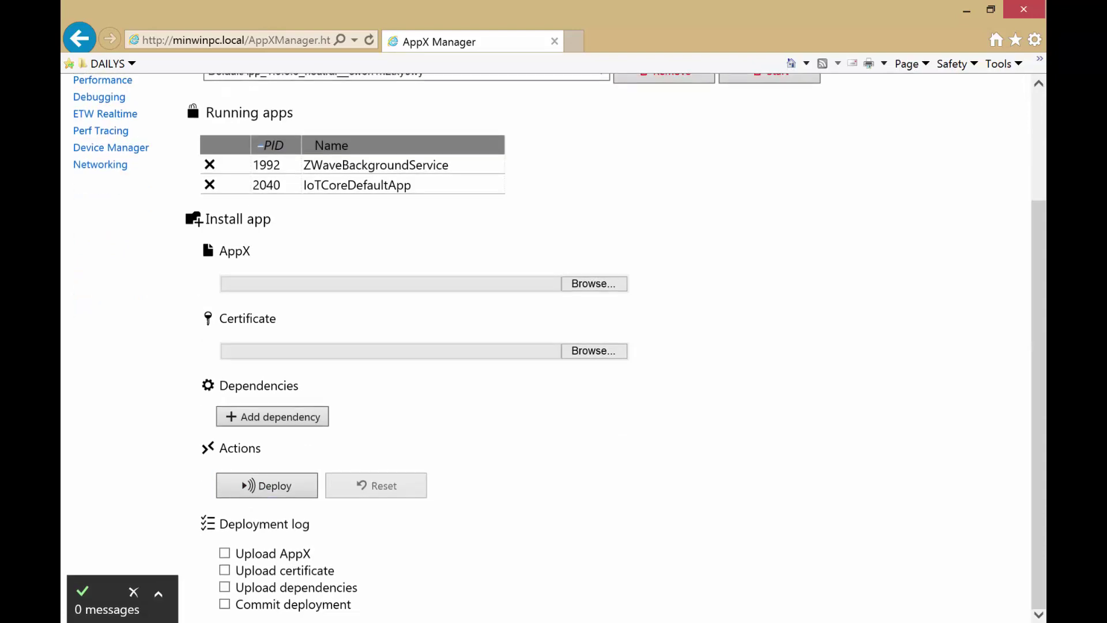
pyautogui.scroll(3, 553, 346)
pyautogui.click(96, 213)
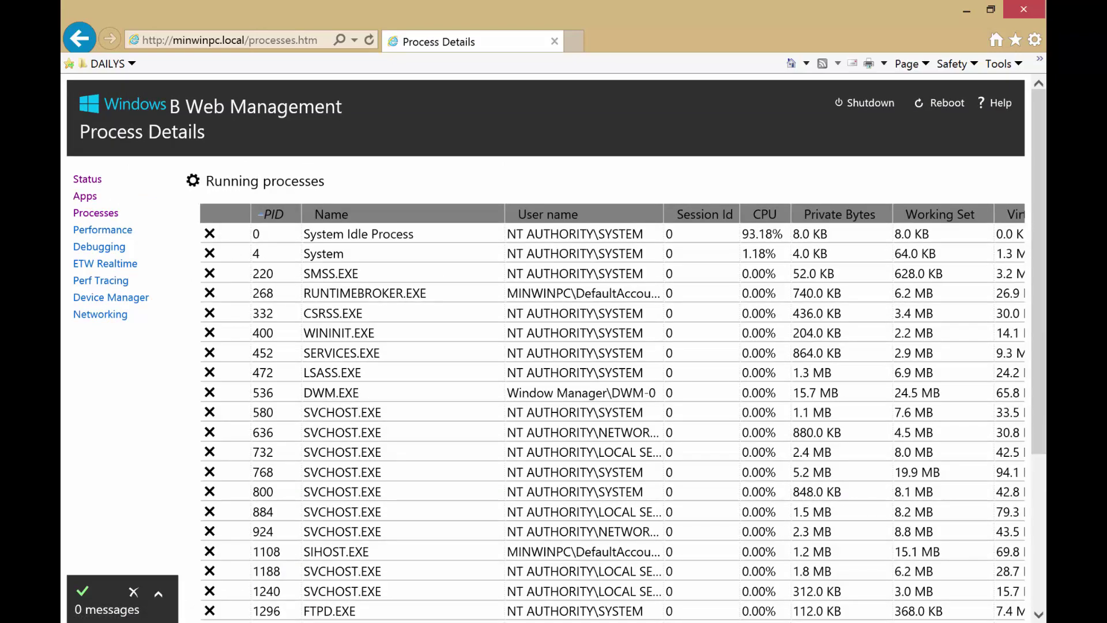
pyautogui.scroll(-3, 554, 346)
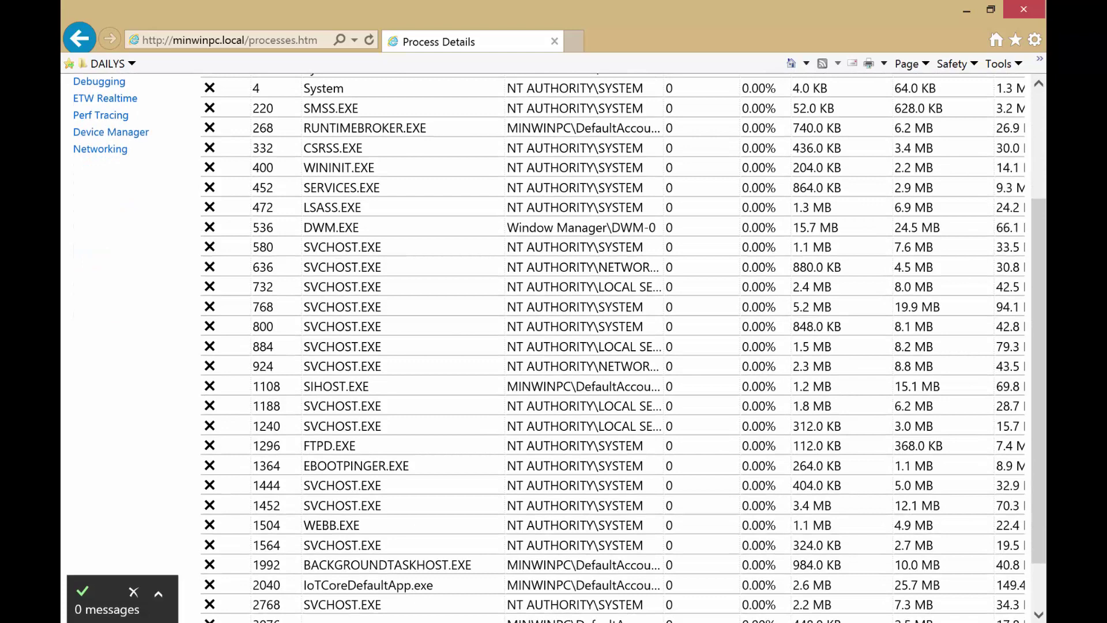
# - Review the rest of the running processes list and open the Performance page
pyautogui.scroll(-1, 545, 348)
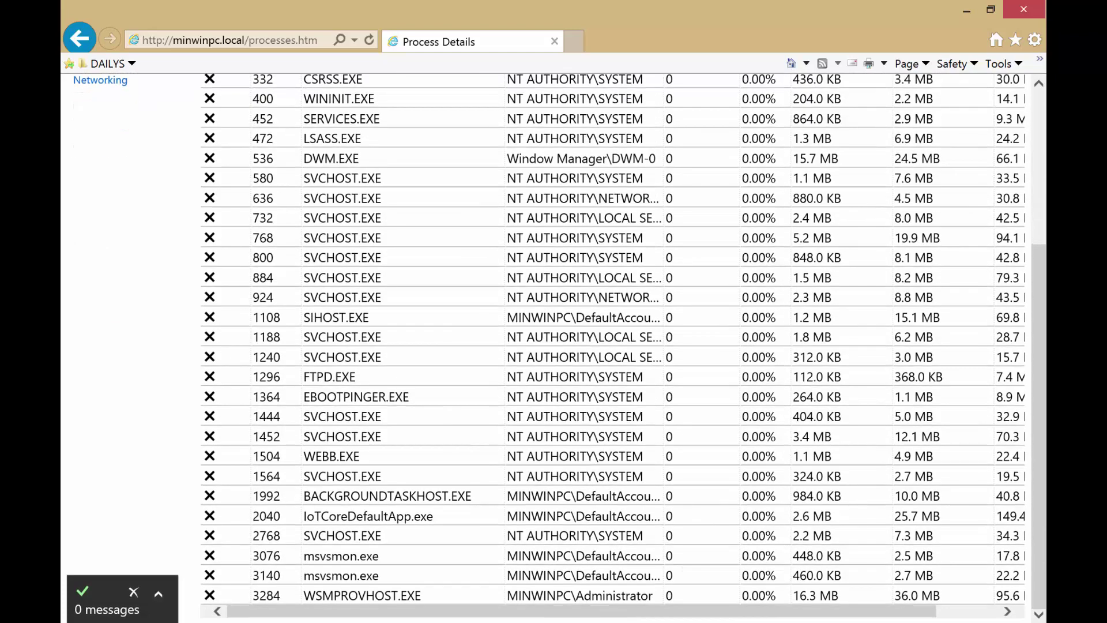
pyautogui.scroll(4, 554, 346)
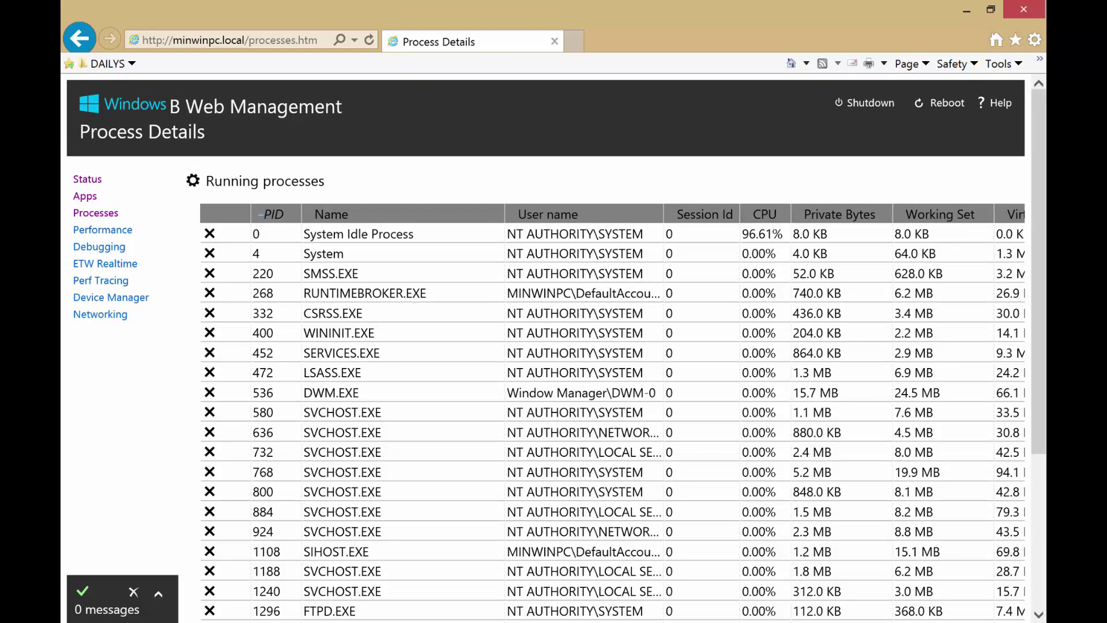
pyautogui.click(102, 229)
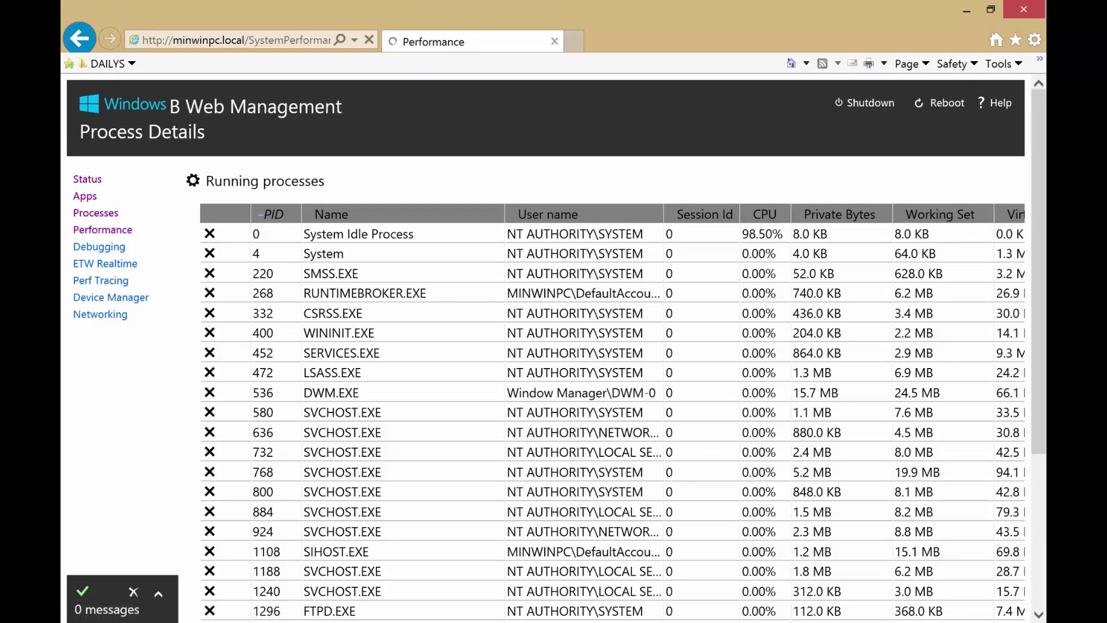
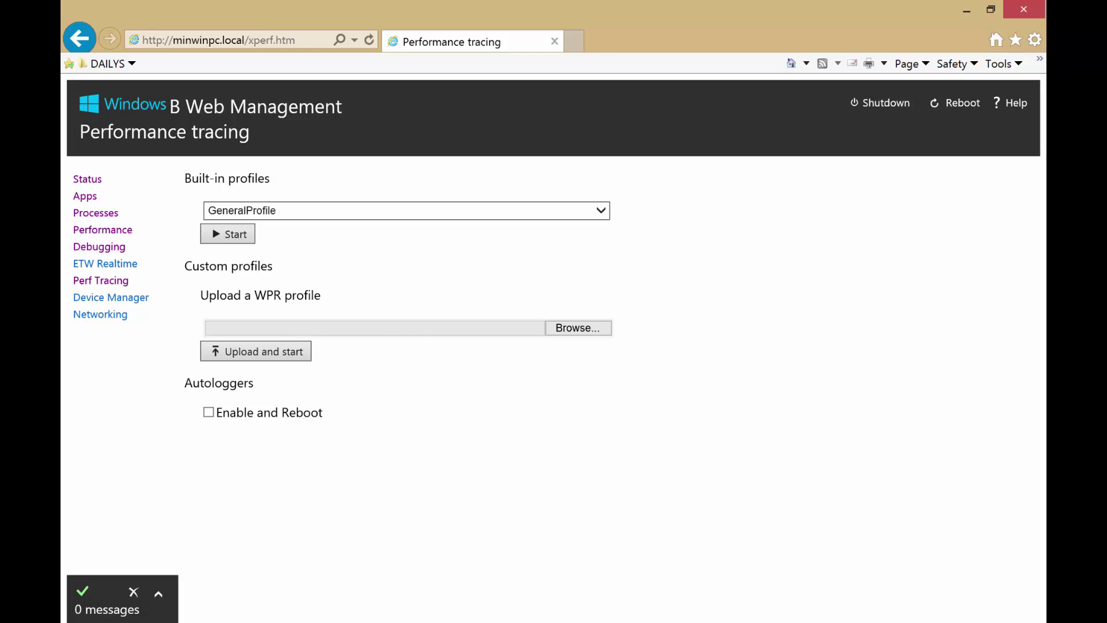
# - Open the Device Manager page, expand Volume Manager and Microsoft Basic Display Driver, and highlight the Miracast HID entry
pyautogui.click(111, 297)
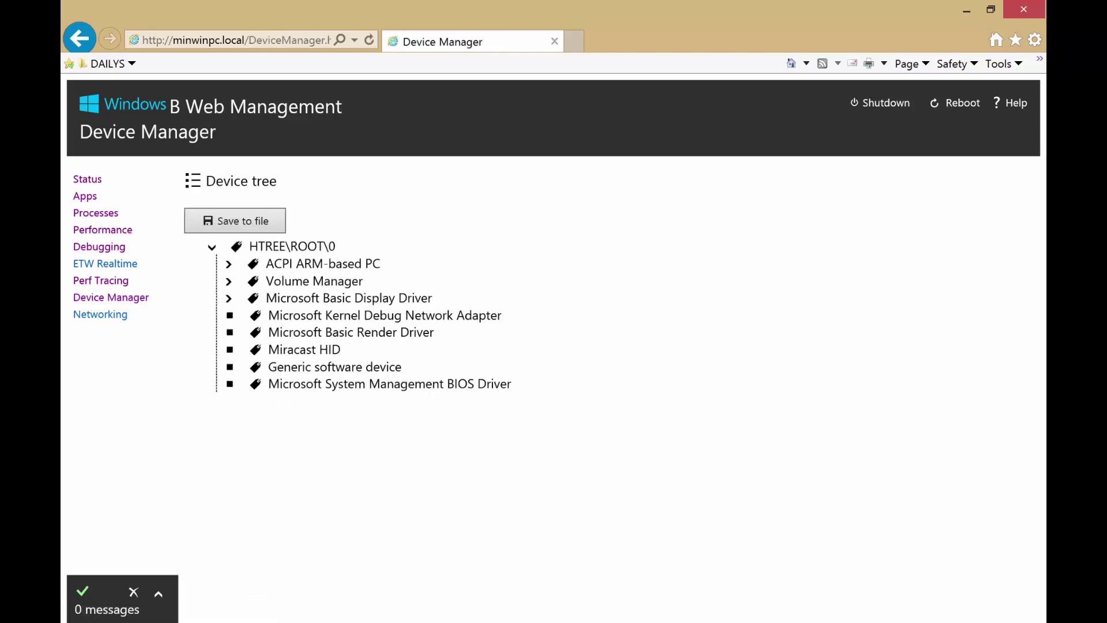
pyautogui.click(229, 282)
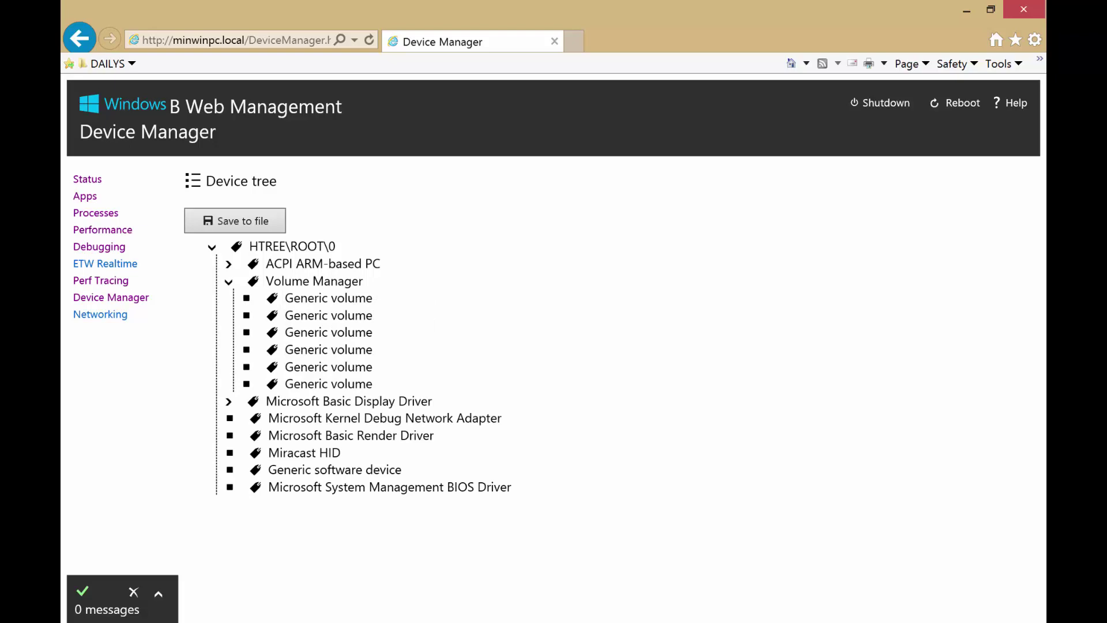
pyautogui.click(229, 401)
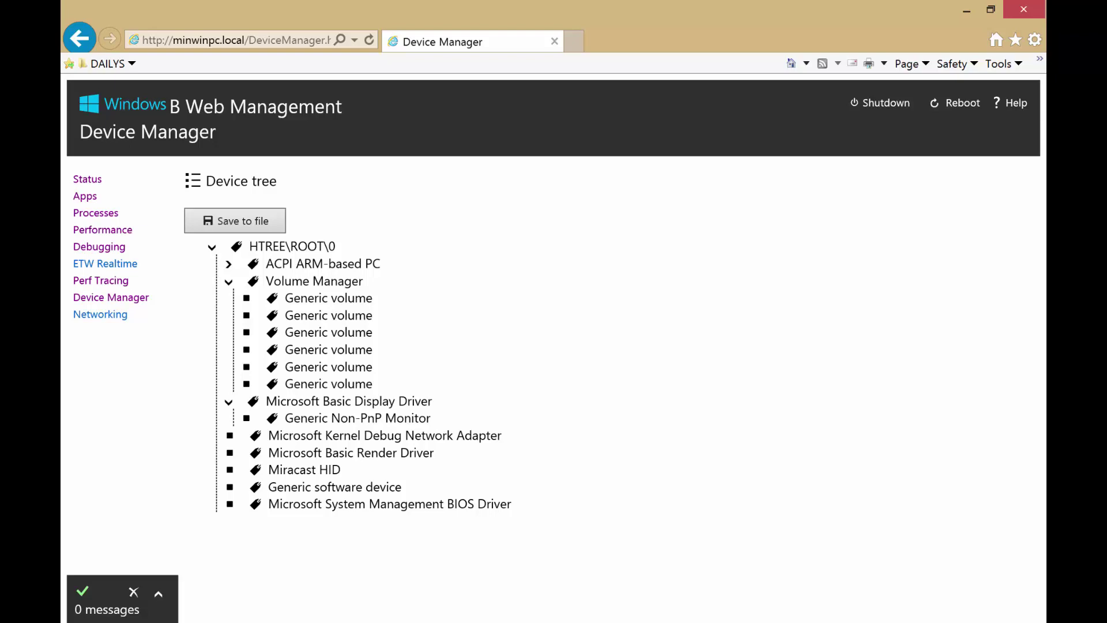
pyautogui.tripleClick(304, 469)
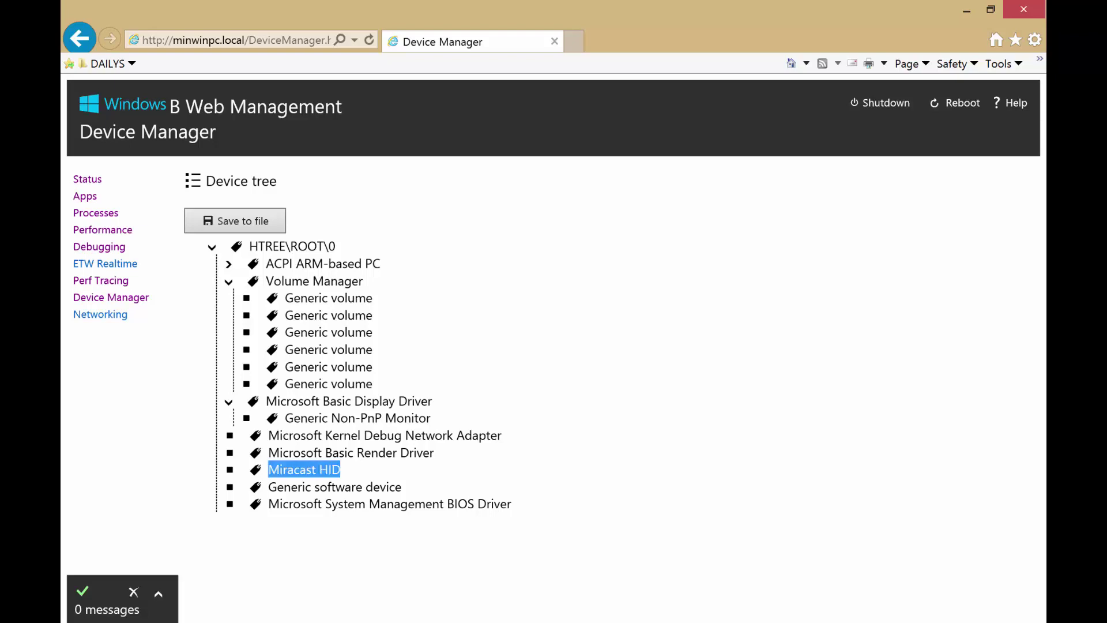
# - Open the Networking page and examine its Wi-Fi adapter choices, profile choices and IP configuration
pyautogui.click(101, 313)
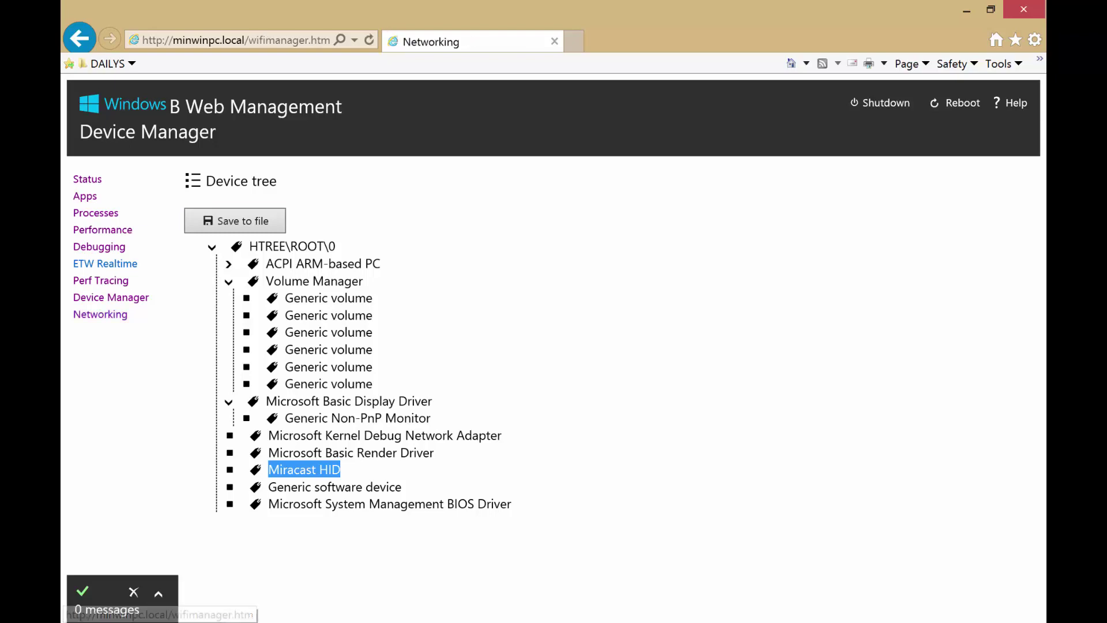
pyautogui.click(601, 211)
pyautogui.click(601, 211)
pyautogui.press('Escape')
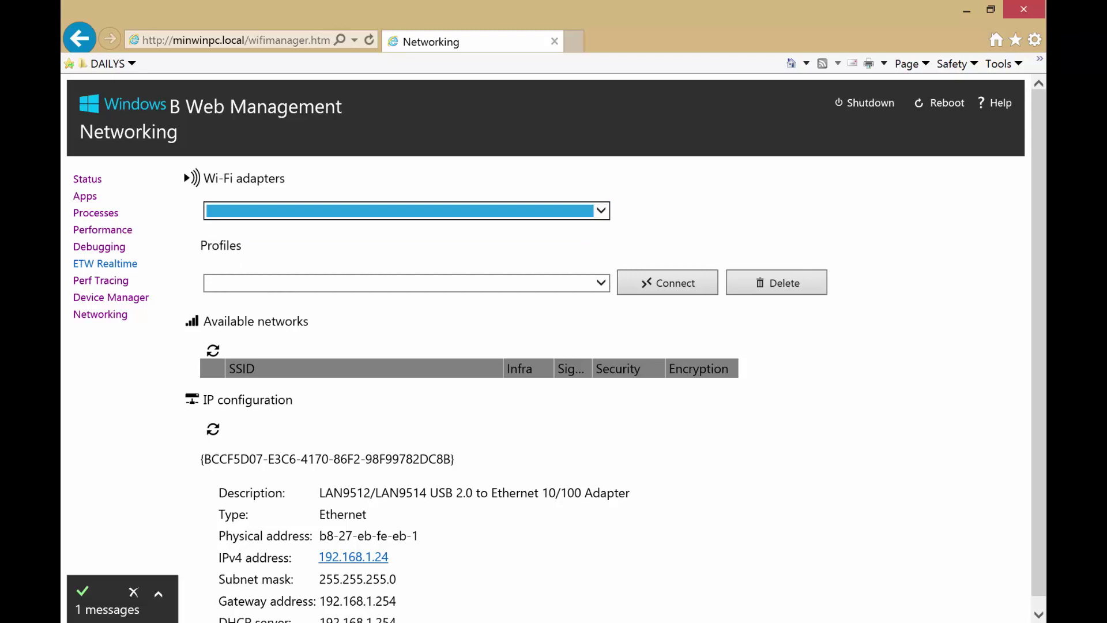
pyautogui.scroll(-1, 556, 348)
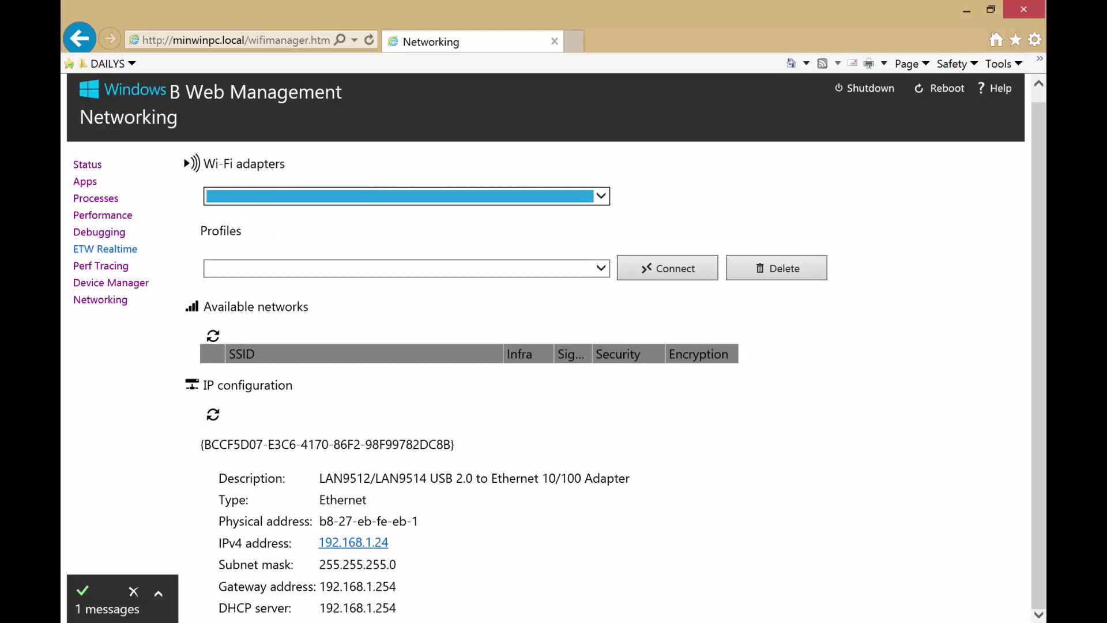
pyautogui.scroll(1, 556, 348)
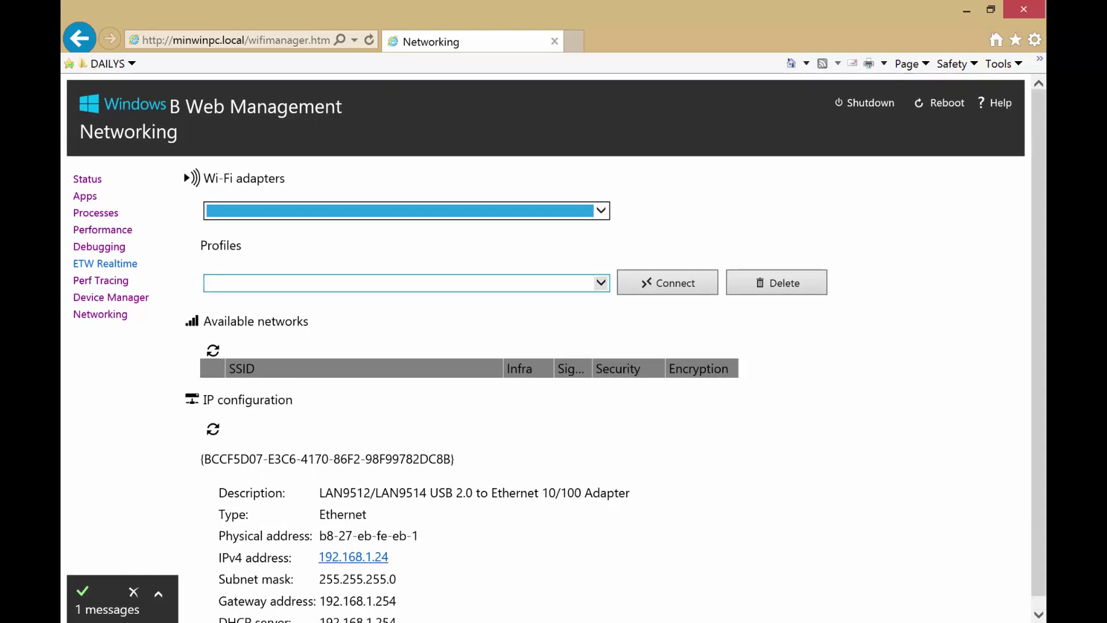
pyautogui.click(406, 282)
pyautogui.click(406, 282)
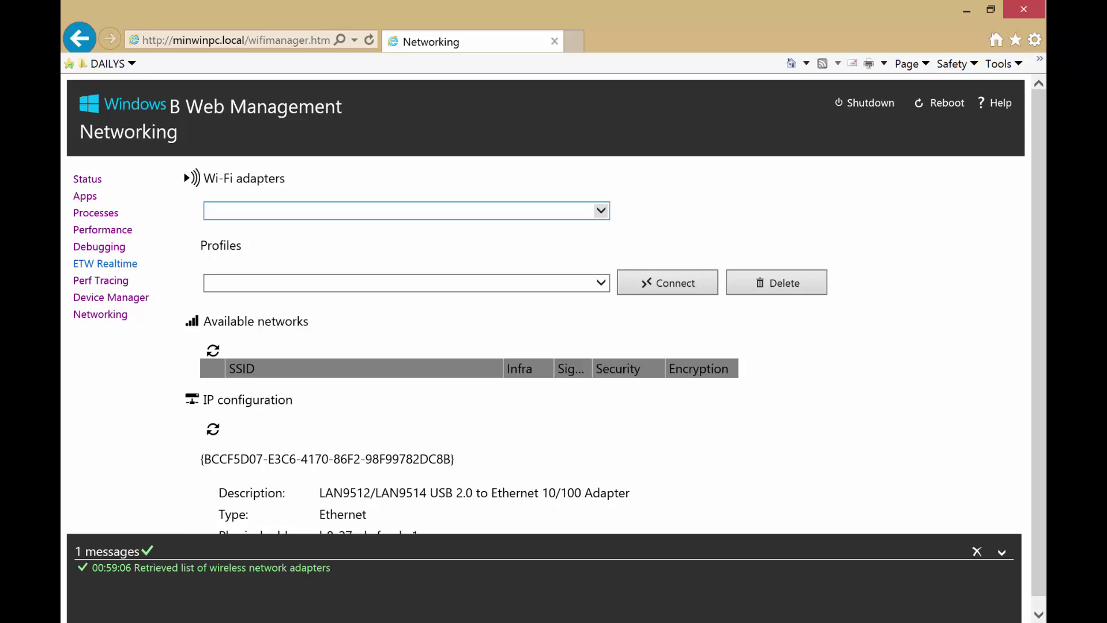
# - Recheck the Wi-Fi adapter choices, reload the Networking page and check the adapter choices again
pyautogui.click(407, 210)
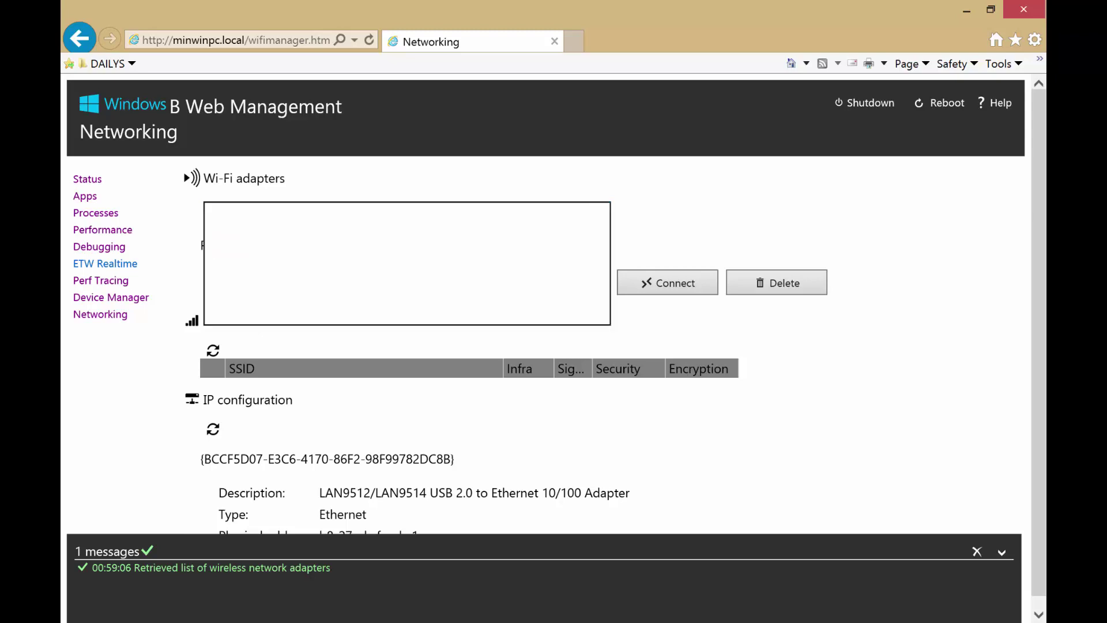
pyautogui.click(406, 231)
pyautogui.press('F5')
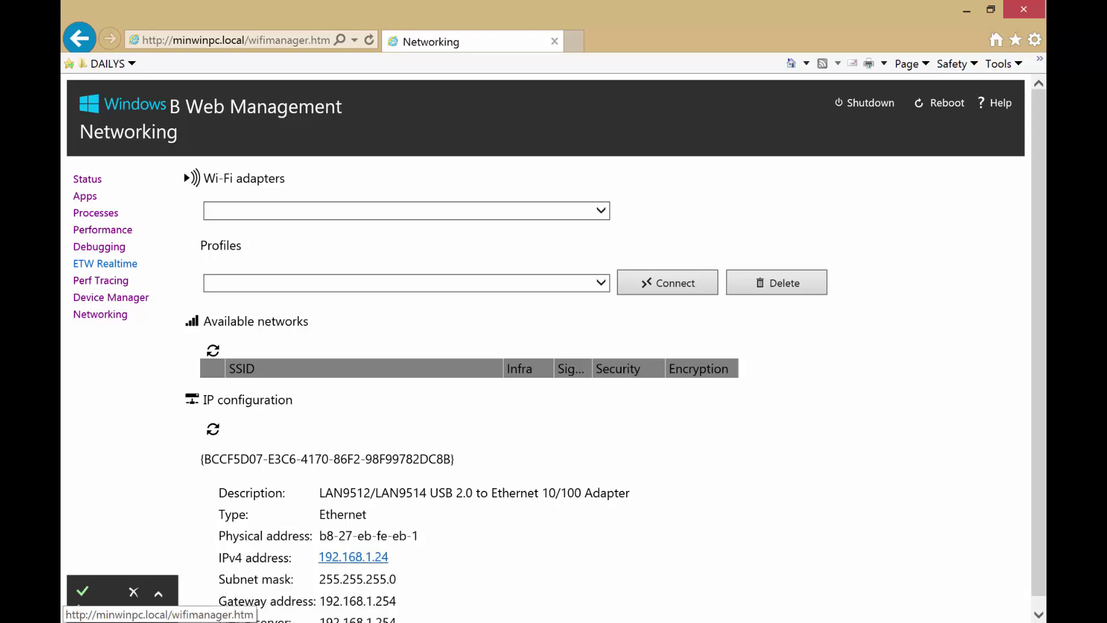
pyautogui.click(602, 211)
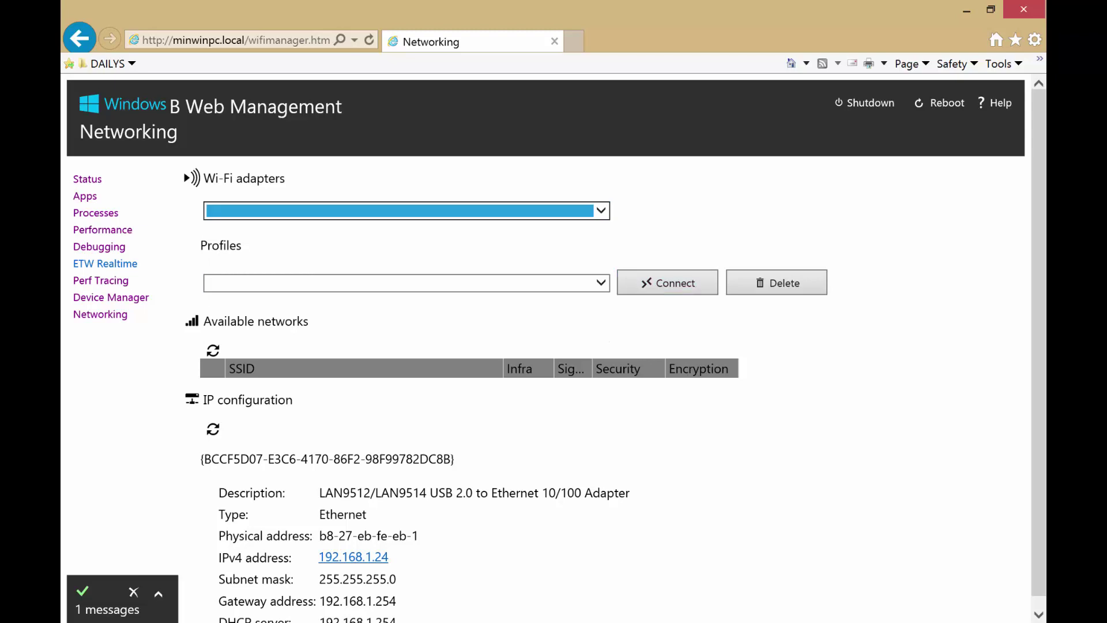
# - Visit the Status page, return to the Networking page and check the available Wi-Fi profiles
pyautogui.click(87, 178)
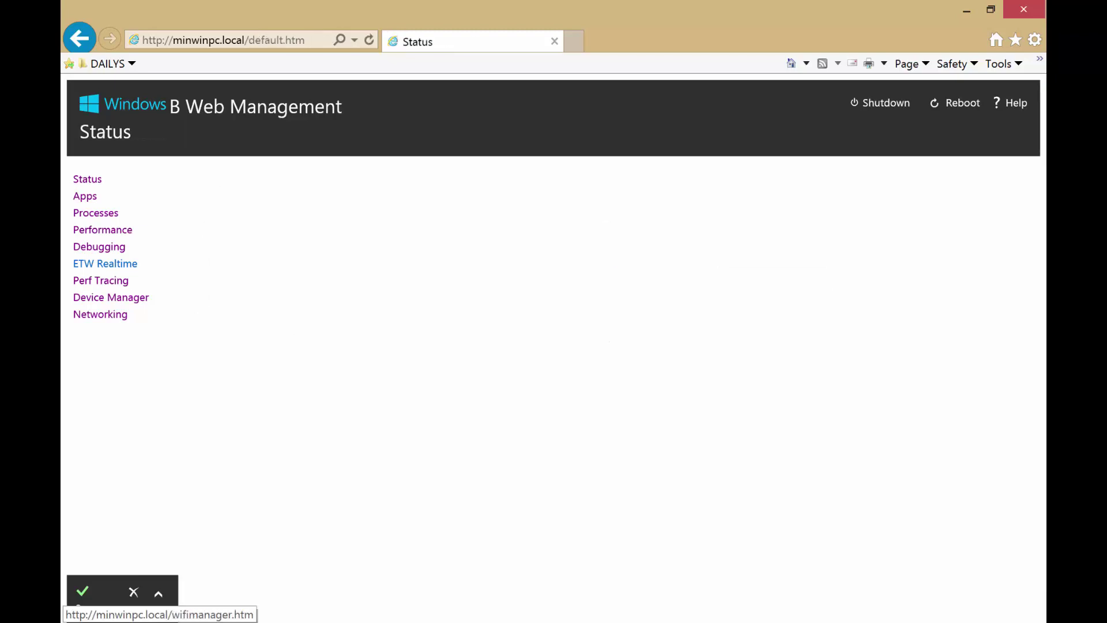
pyautogui.click(100, 314)
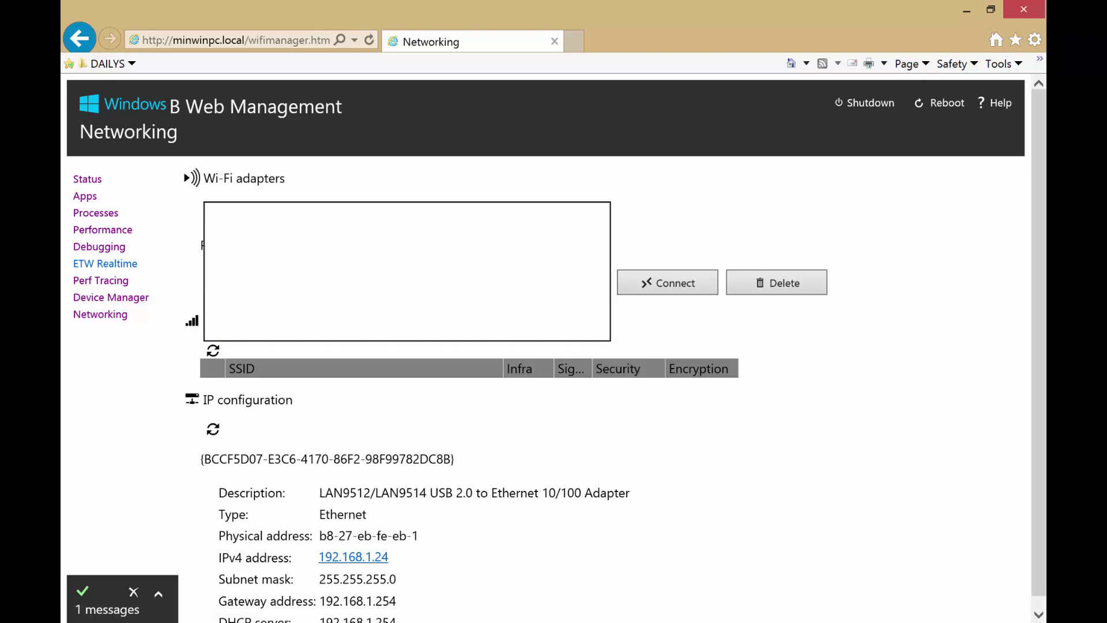
pyautogui.scroll(-1, 555, 348)
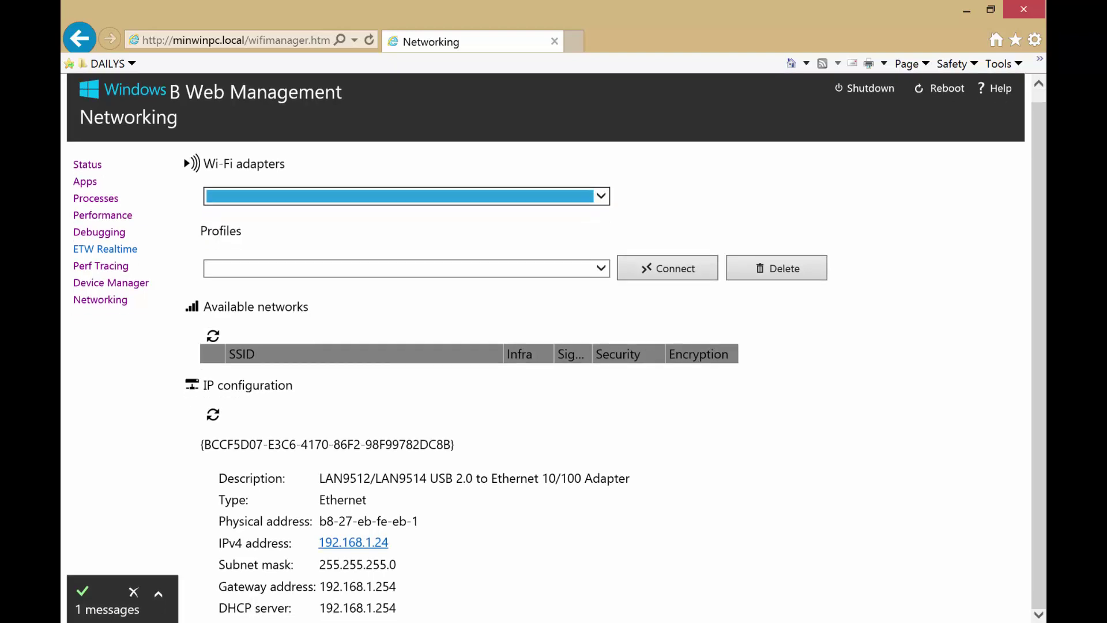
pyautogui.click(600, 268)
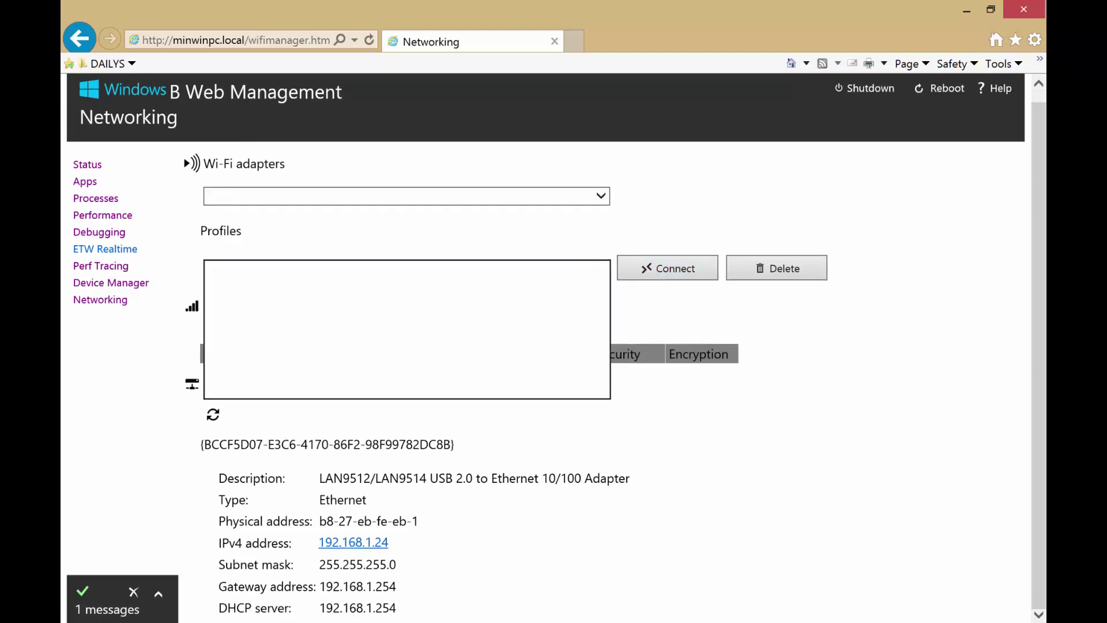
pyautogui.click(601, 268)
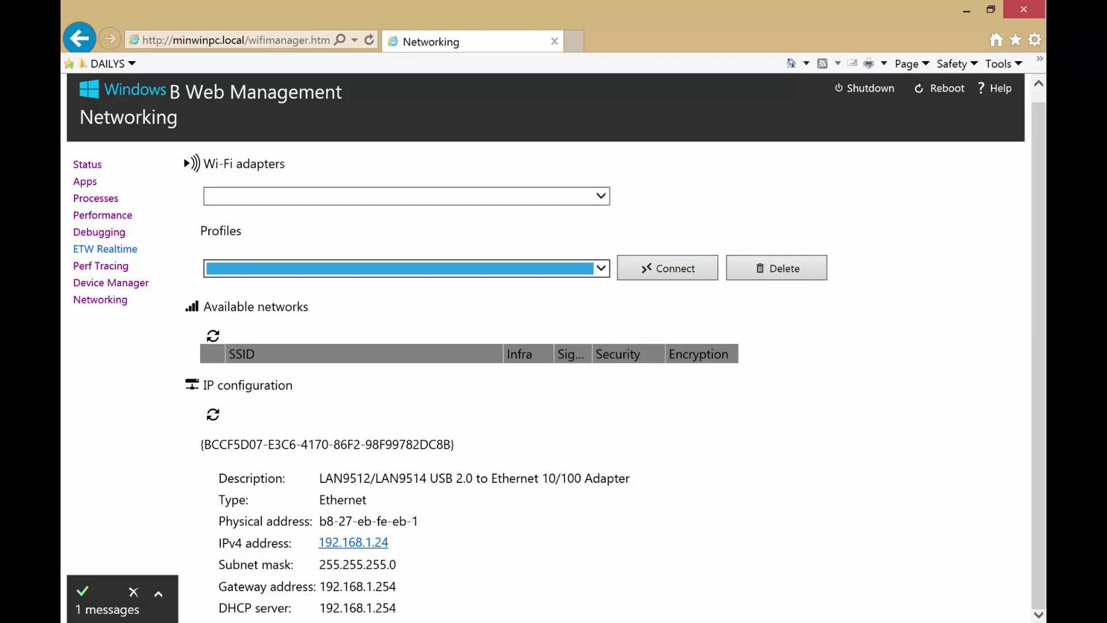
# - Expand the message log, select its wireless network adapters entry and check the Wi-Fi adapter choices once more
pyautogui.click(159, 593)
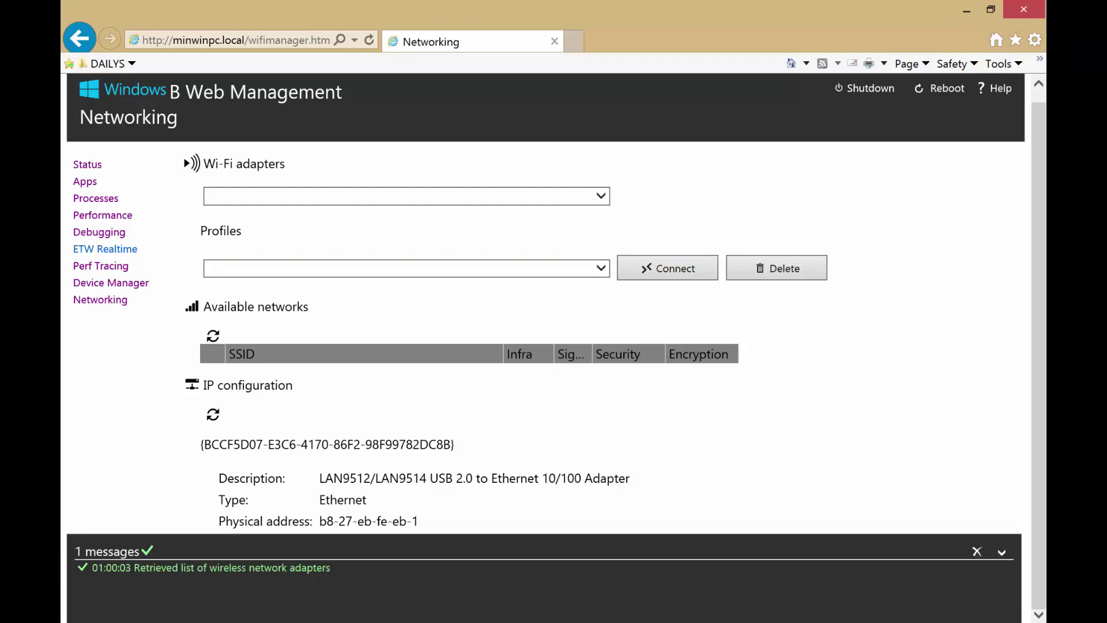
pyautogui.click(211, 567)
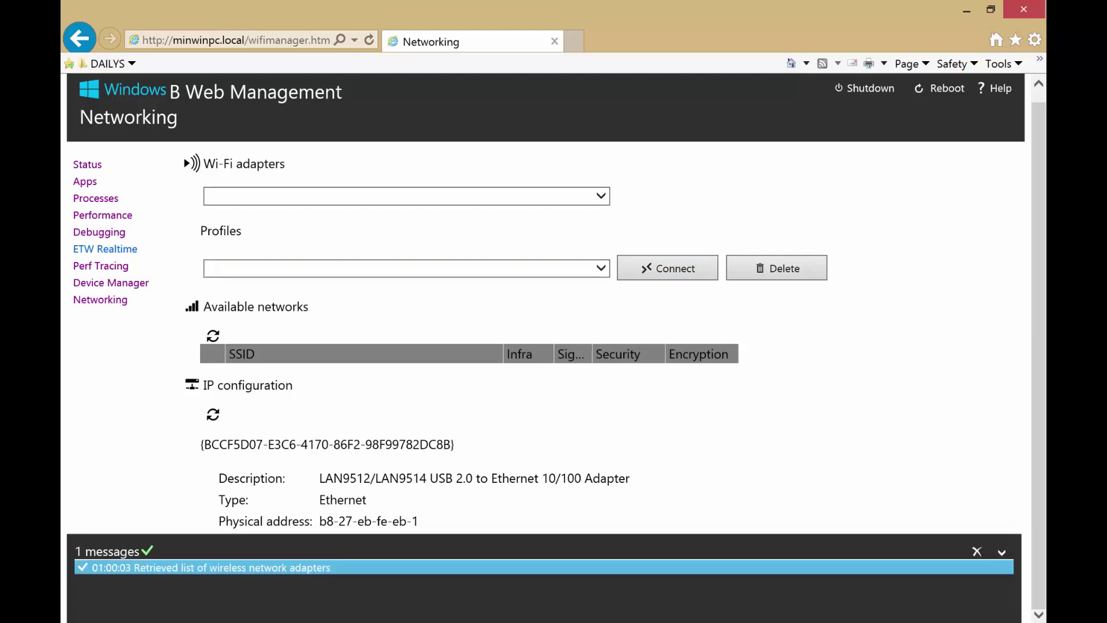
pyautogui.click(601, 196)
pyautogui.press('Escape')
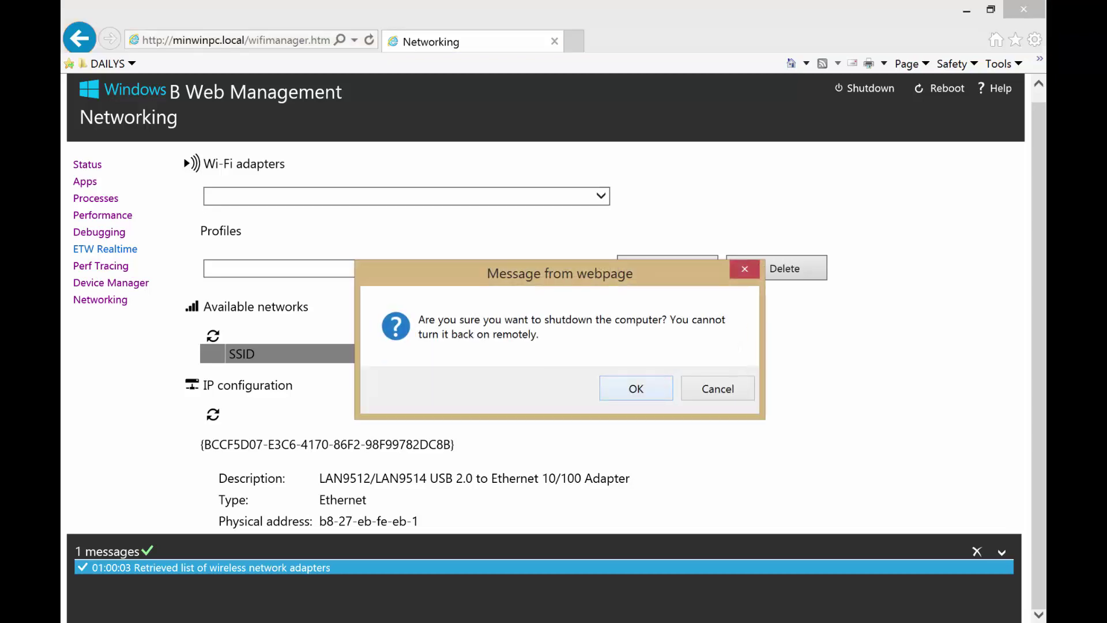
# - Shut down the Raspberry Pi from the web management page, confirming the shutdown
pyautogui.press('Return')
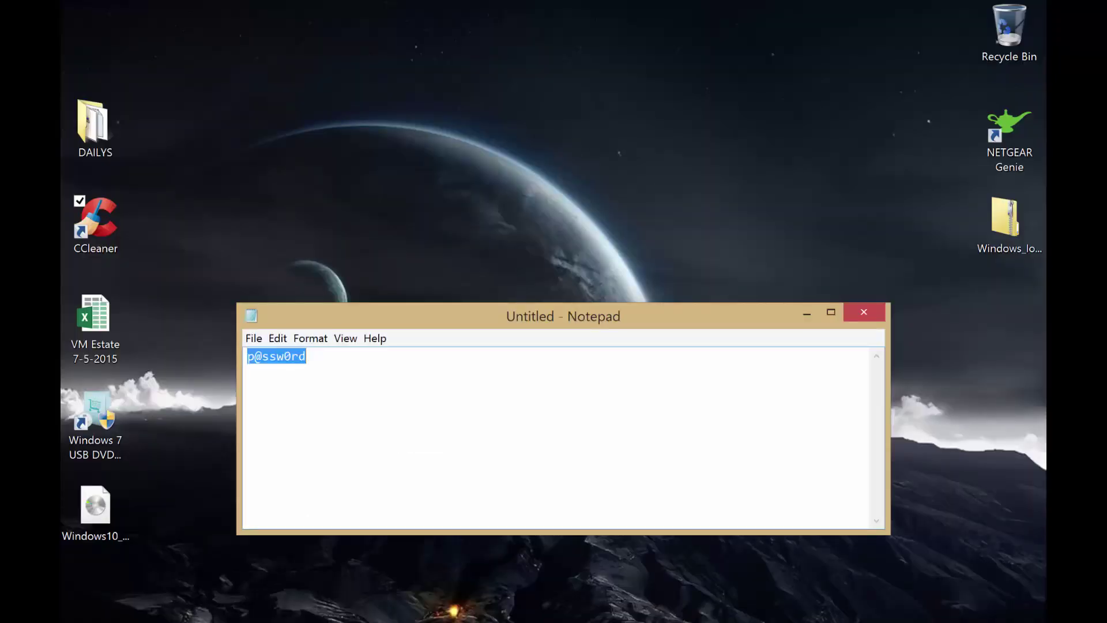
# - Open Command Prompt and ping the Raspberry Pi at 192.168.1.24 to check whether it still responds
pyautogui.press('super')
pyautogui.press('Return')
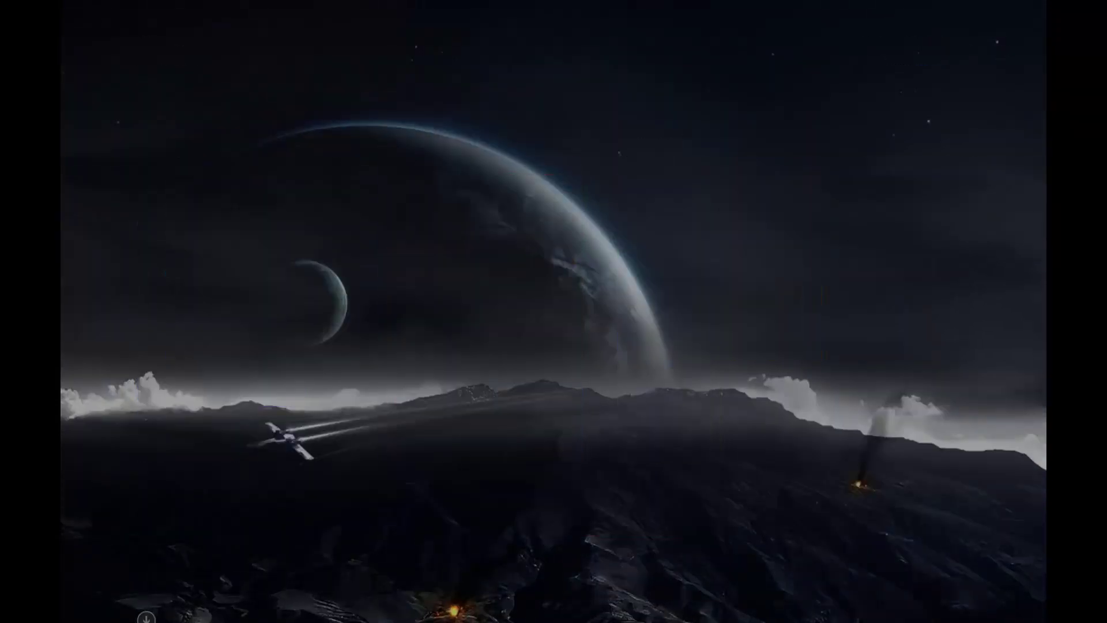
pyautogui.write('ping')
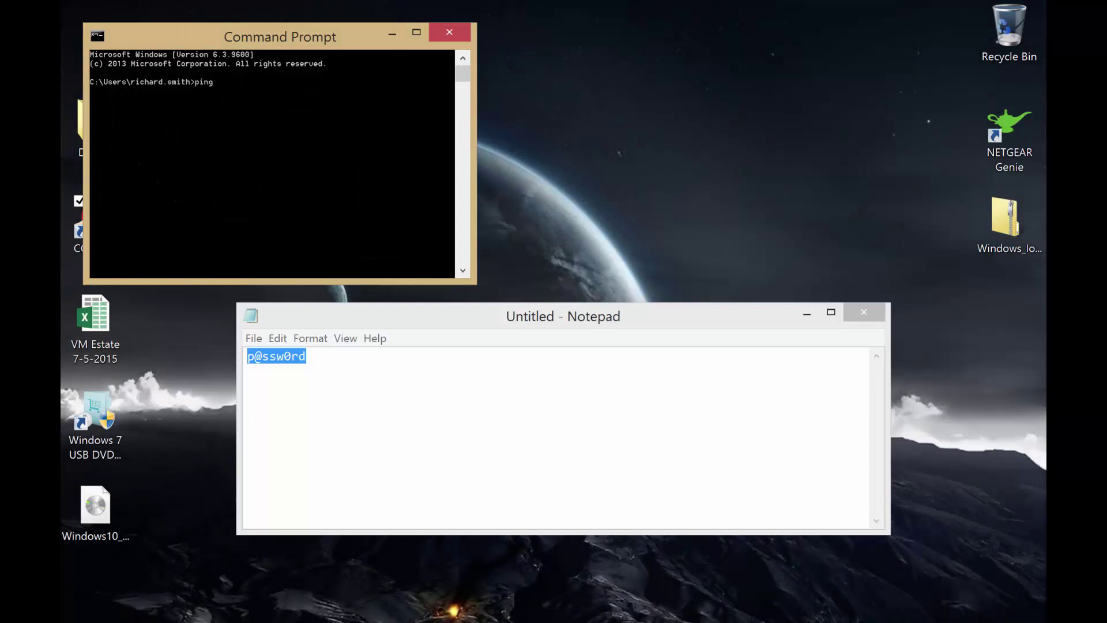
pyautogui.write(' 192.168.1.24')
pyautogui.press('Return')
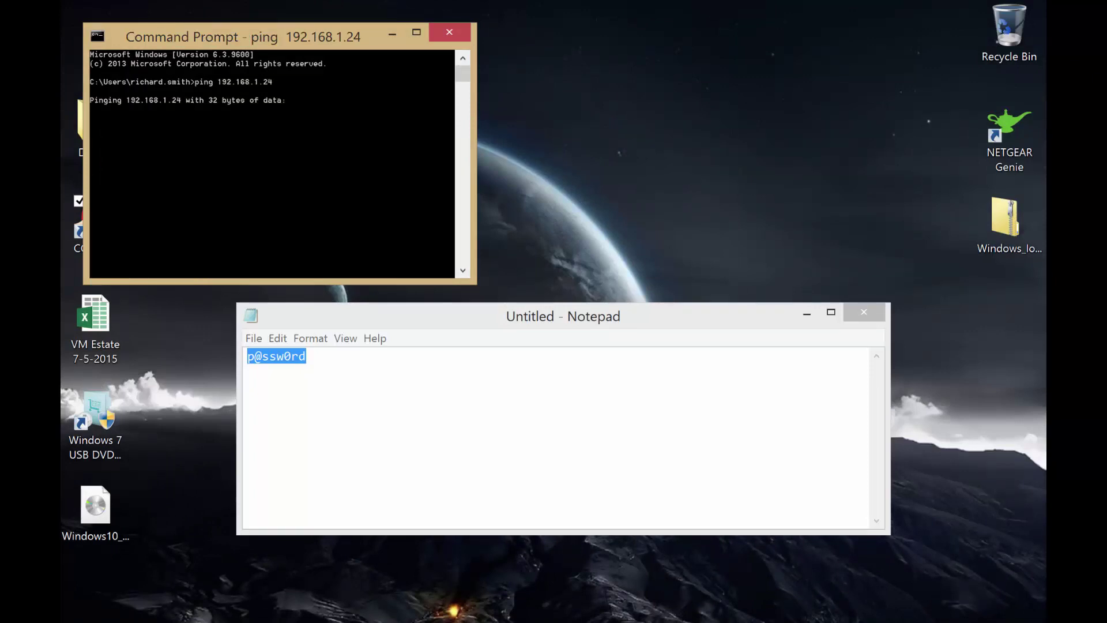